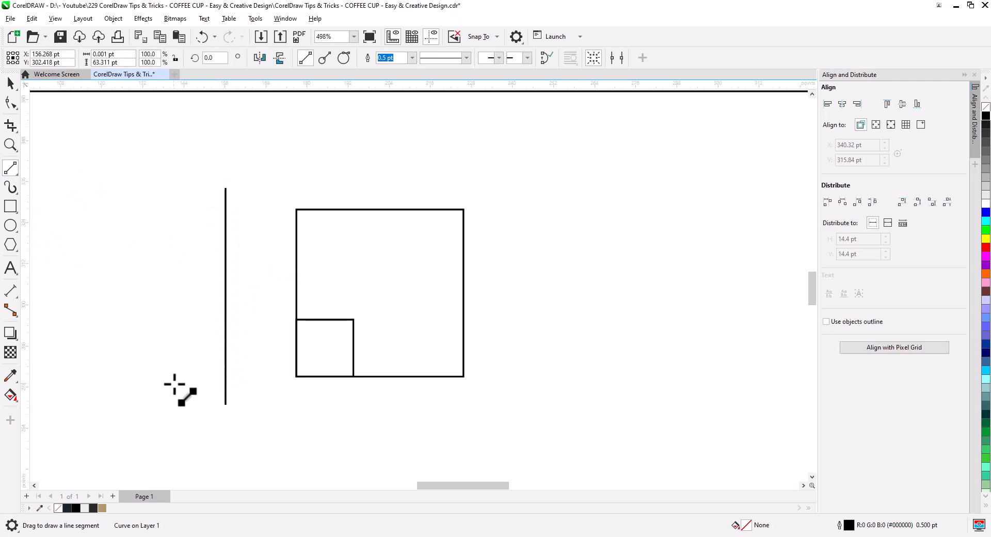
Step: Set the outline width of the vertical line beside the squares to 2.0 pt
key("space")
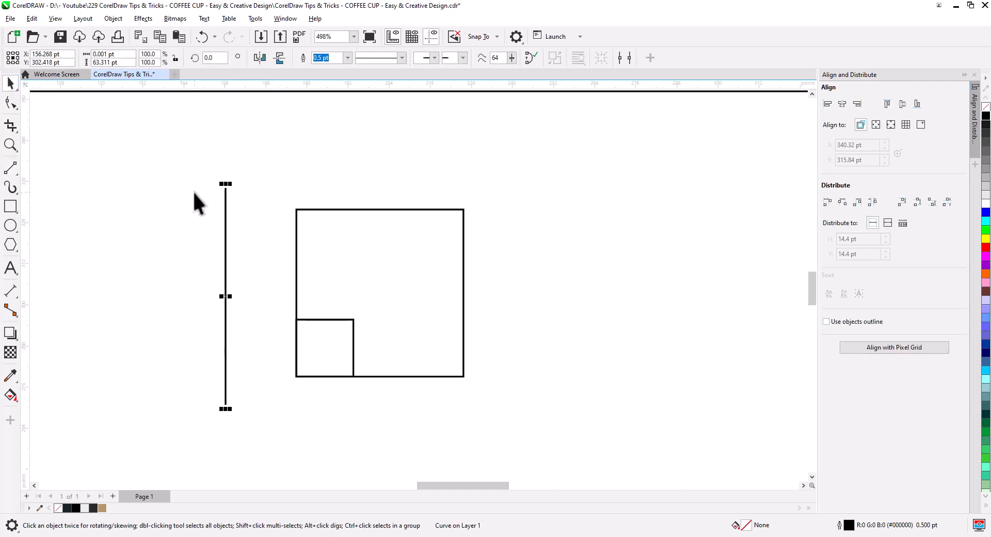
left_click(347, 58)
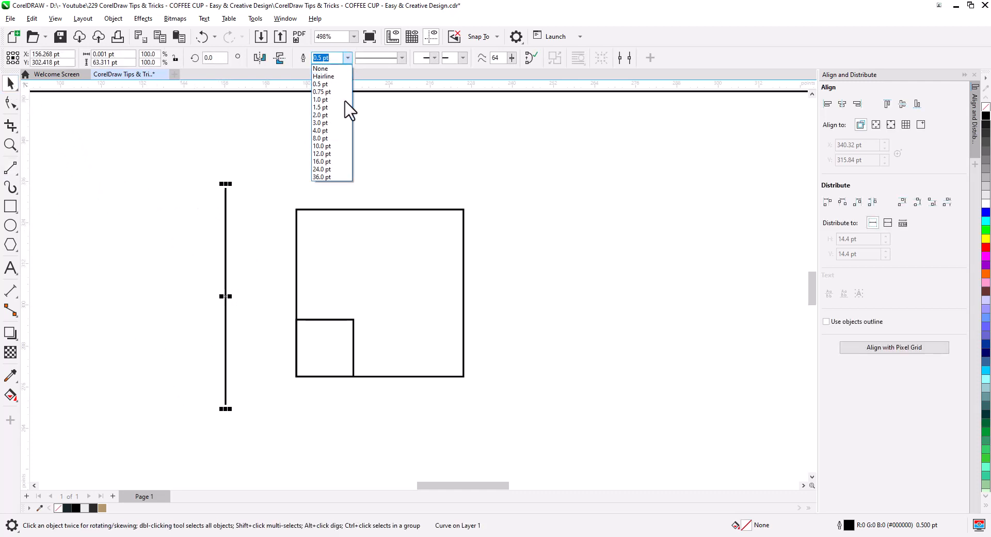
left_click(342, 123)
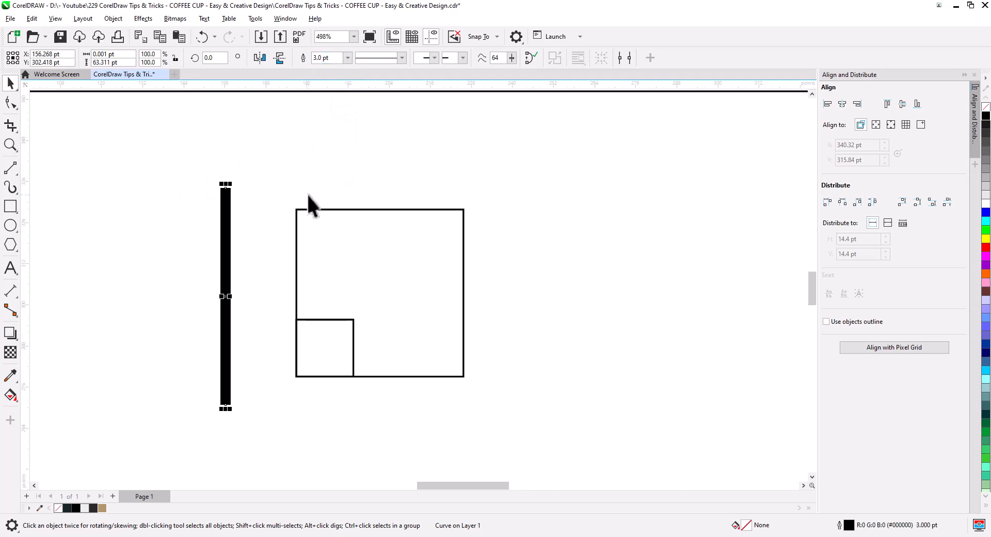
left_click(347, 57)
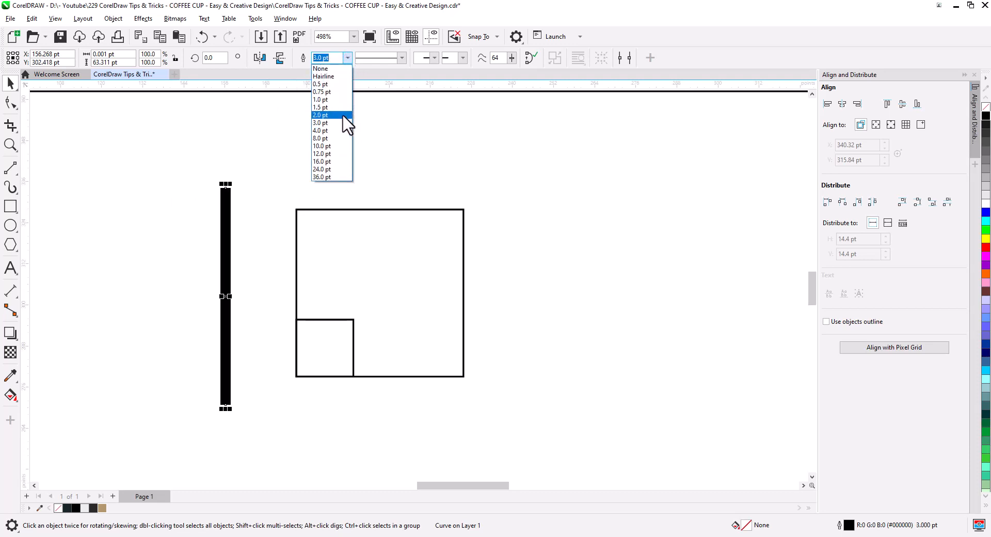
left_click(343, 124)
left_click(267, 253)
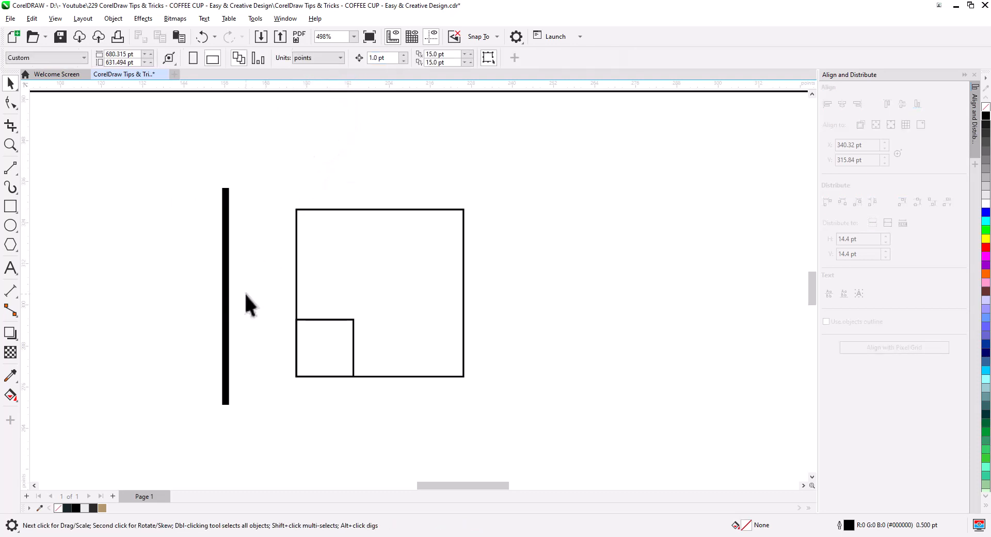
left_click_drag(243, 292, 325, 281)
Step: Convert the outline of the thick vertical line to an object
left_click(305, 281)
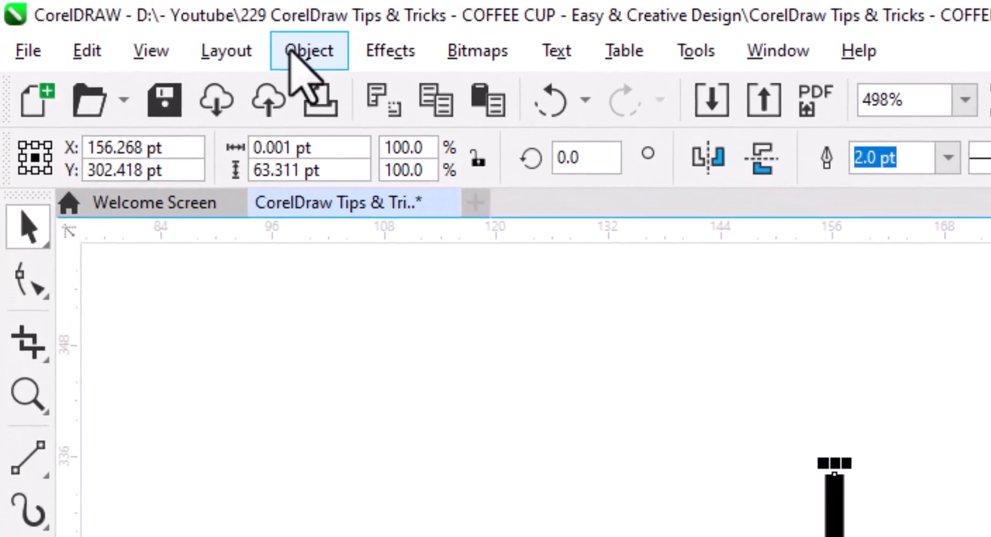
left_click(113, 19)
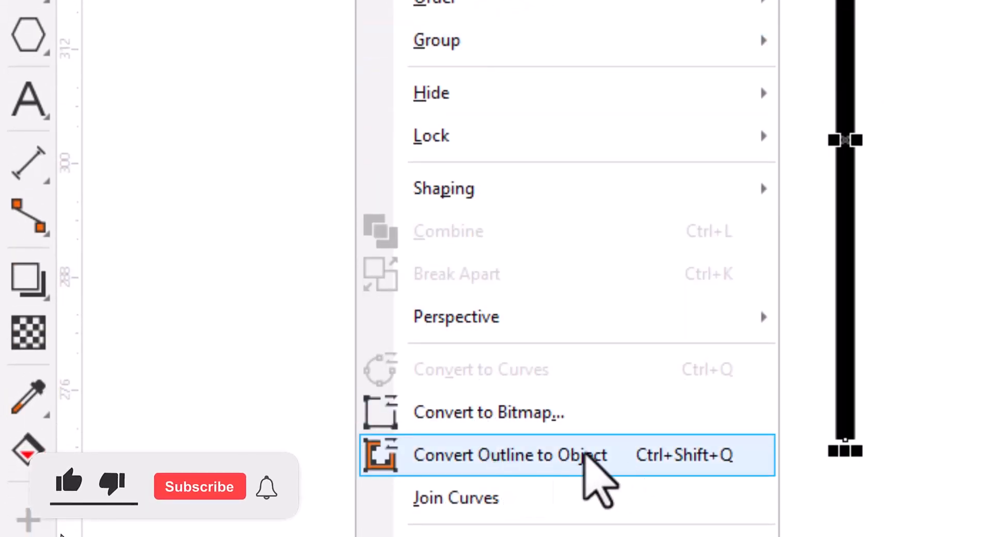
left_click(586, 456)
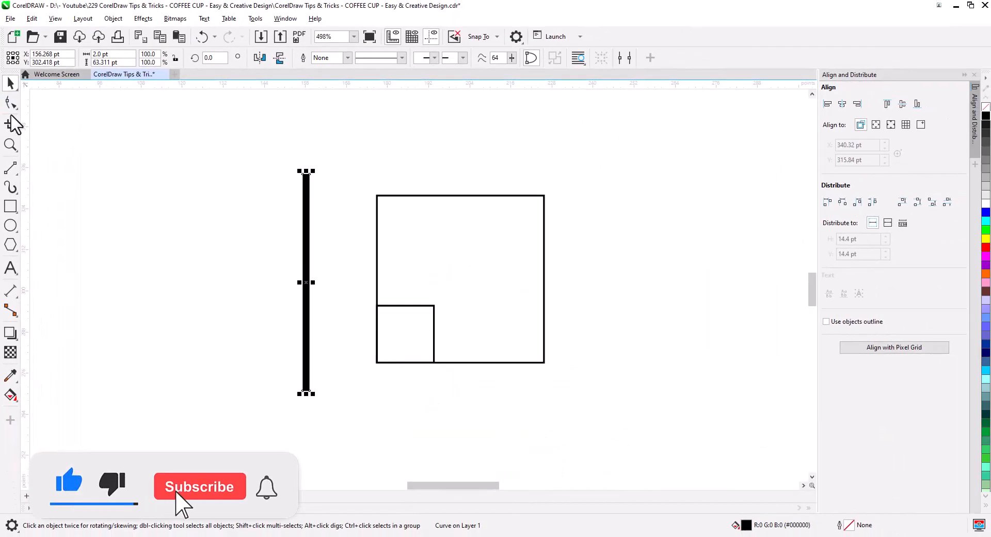
Step: Taper the vertical bar to a point by scaling its two bottom nodes together horizontally about their centre
key("F10")
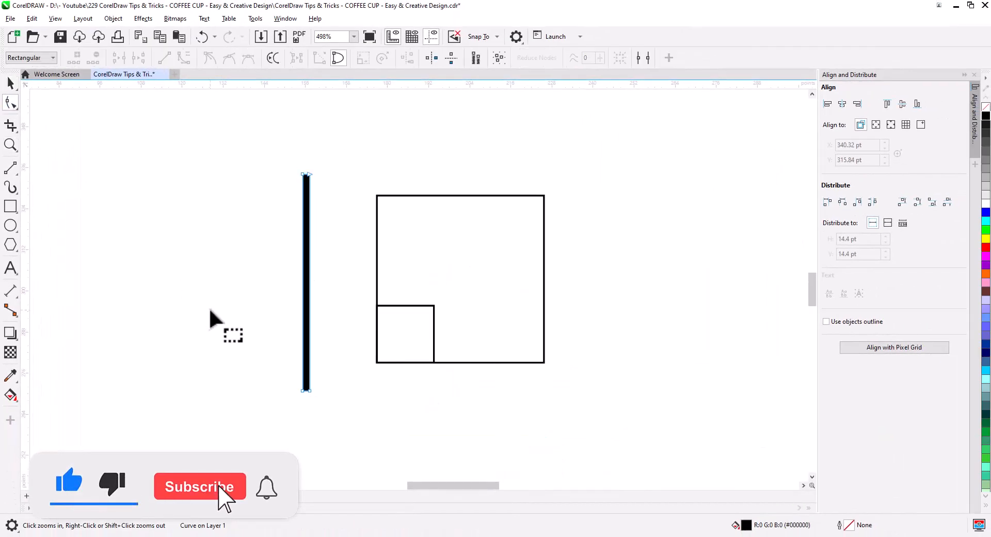
left_click_drag(269, 361, 339, 382)
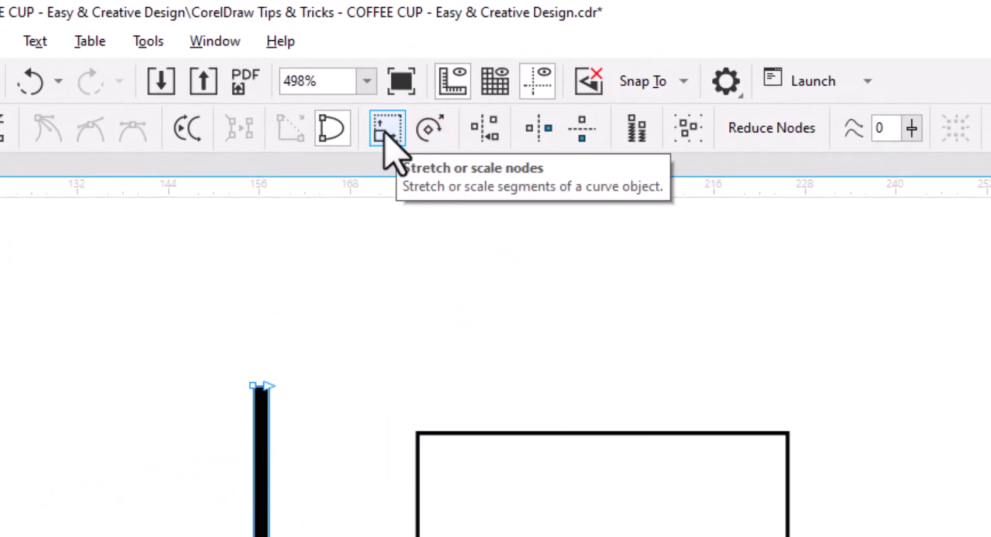
left_click(386, 131)
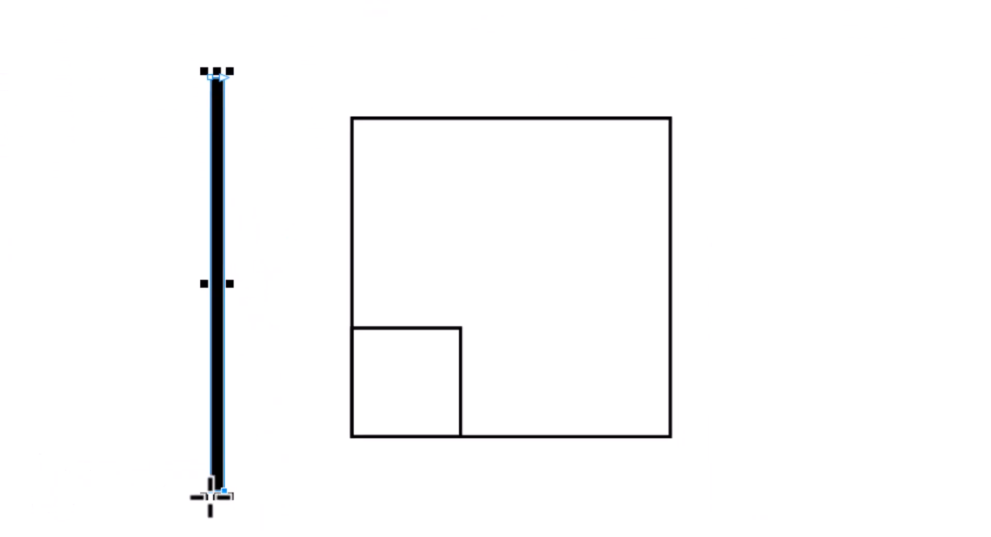
scroll(215, 495, "up", 2)
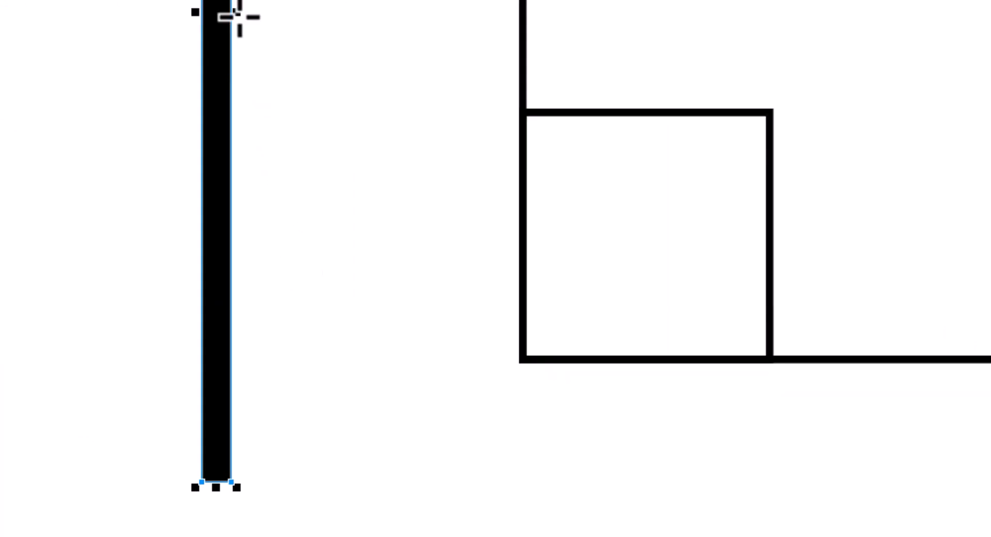
left_click_drag(238, 15, 229, 17)
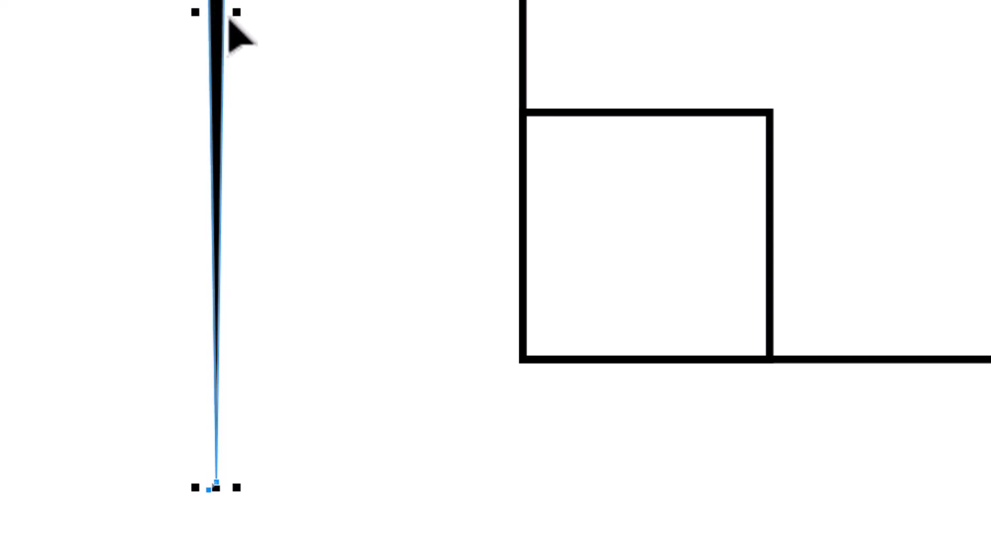
scroll(274, 365, "down", 3)
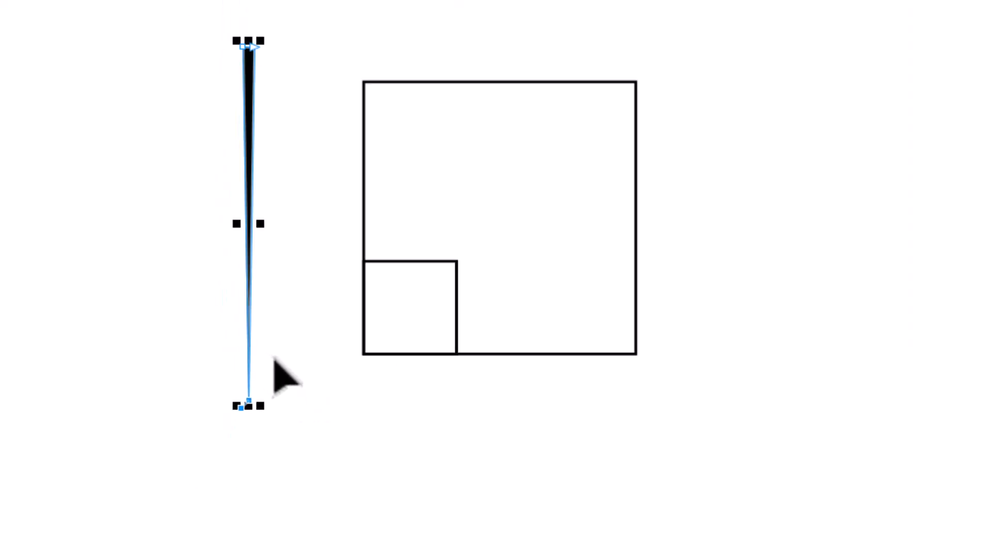
left_click_drag(273, 358, 242, 384)
left_click(62, 199)
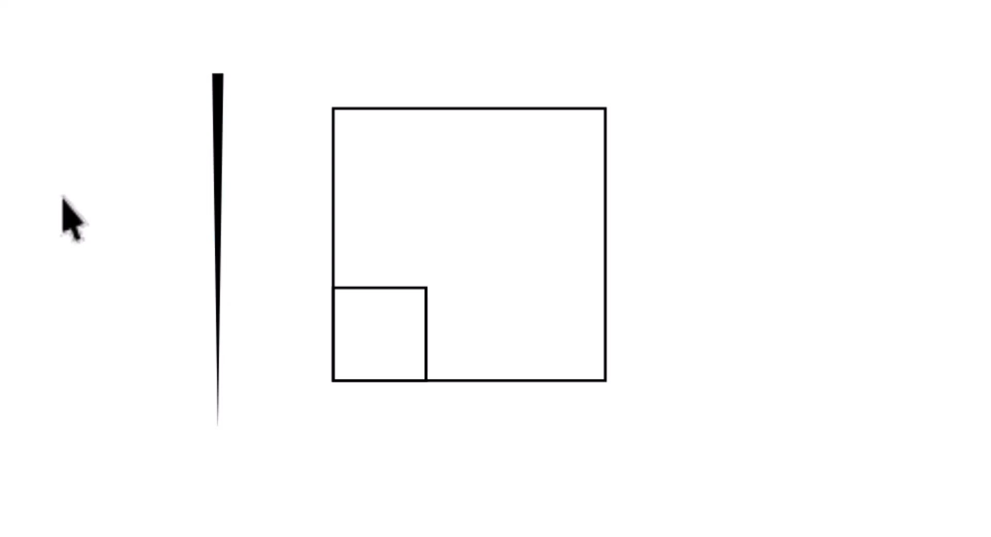
Step: Move the tapered bar so its pointed end snaps to the shared lower-left corner of the two squares
left_click(218, 112)
left_click_drag(219, 121, 471, 123)
left_click_drag(471, 431, 333, 380)
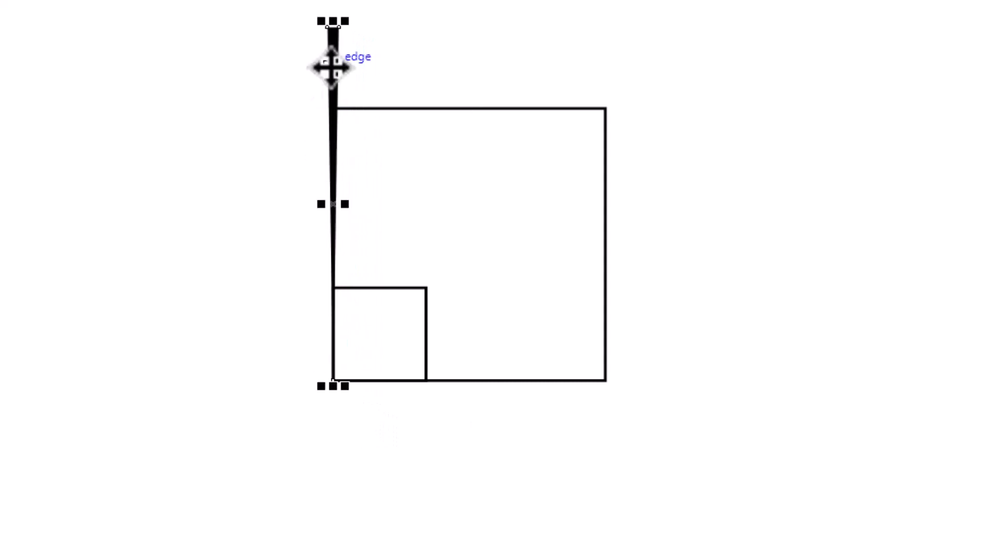
Step: Rotate the tapered bar about its pointed tip to 315° along the diagonal, and enlarge it to 110.7% past the large square's corner
left_click(331, 252)
left_click_drag(333, 204, 334, 381)
scroll(336, 383, "up", 3)
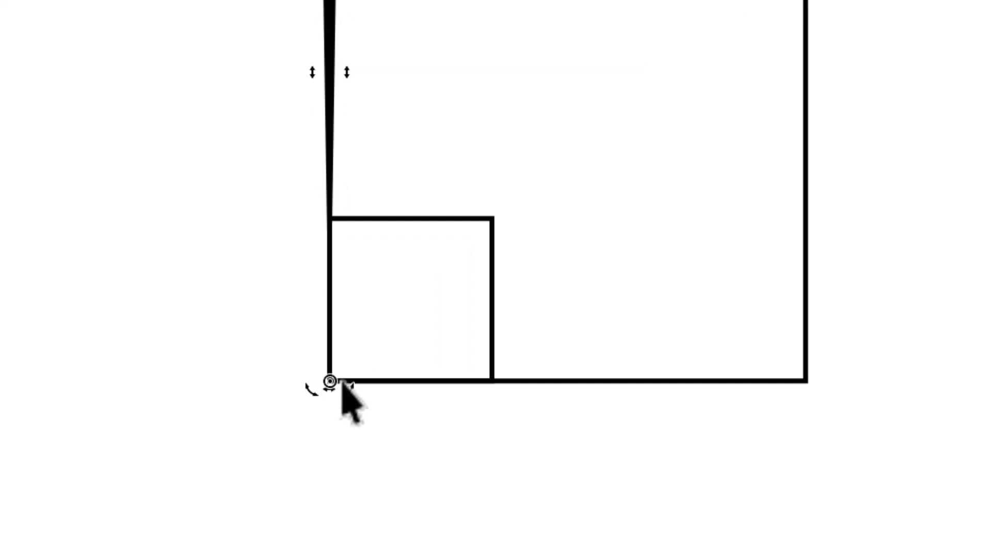
scroll(395, 356, "down", 1)
left_click_drag(498, 239, 394, 501)
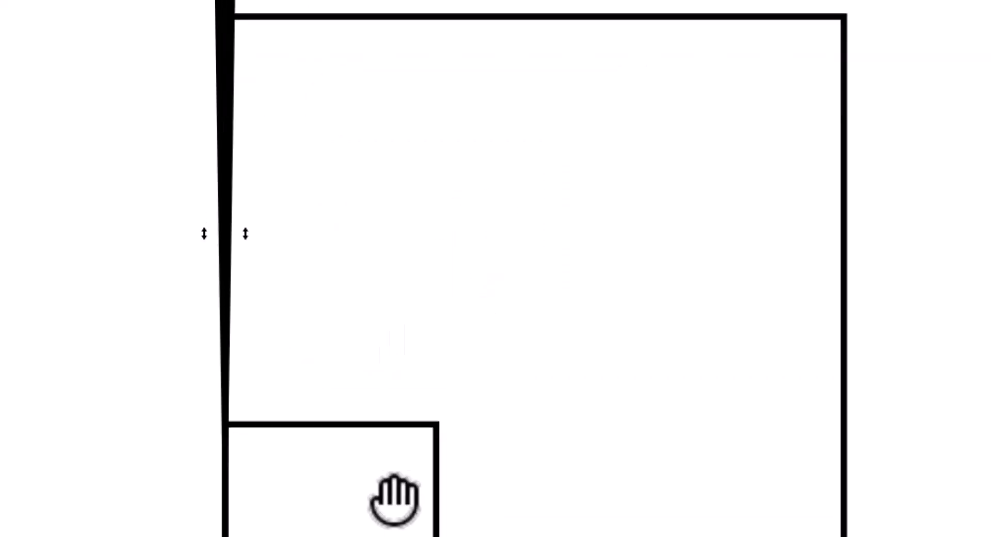
scroll(405, 411, "down", 3)
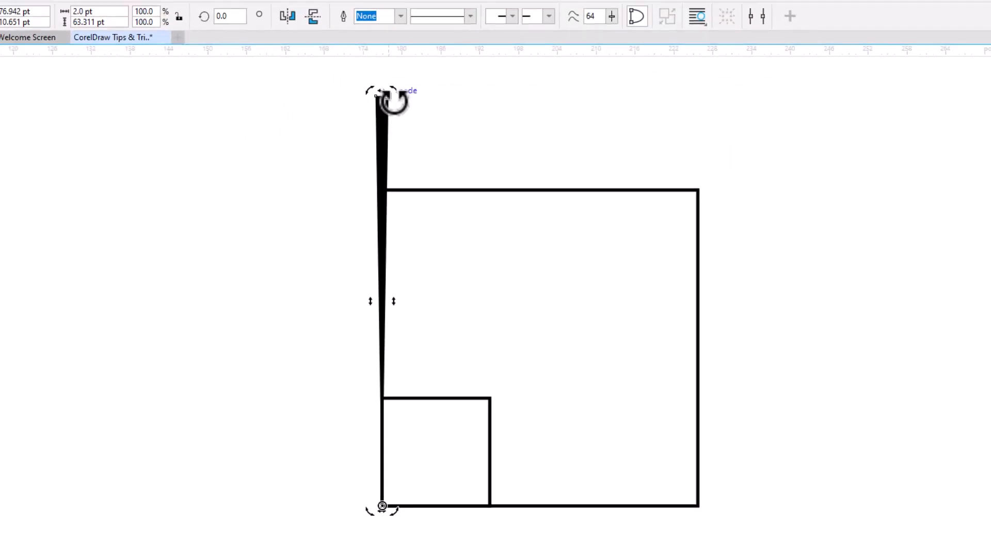
left_click_drag(321, 7, 694, 217)
left_click_drag(674, 247, 676, 255)
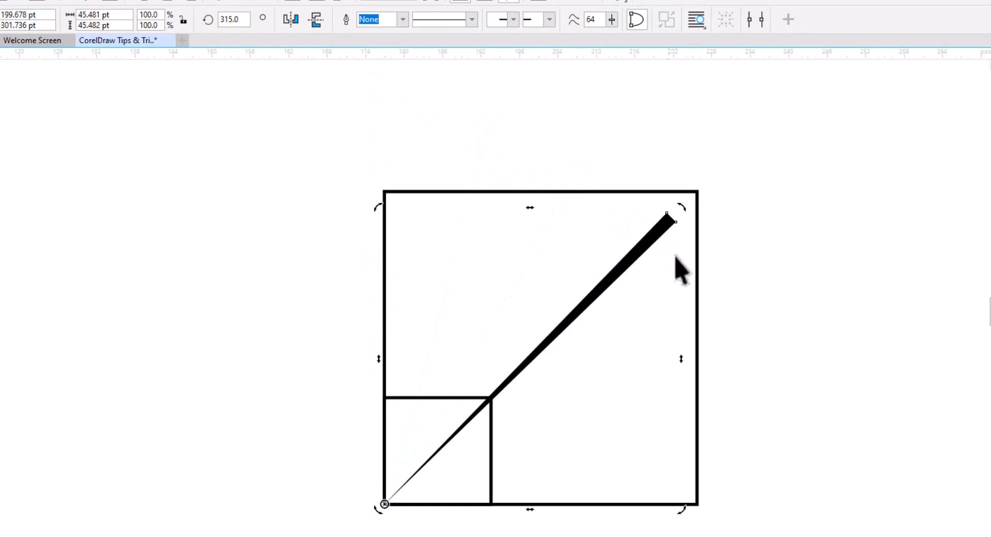
left_click_drag(677, 213, 712, 177)
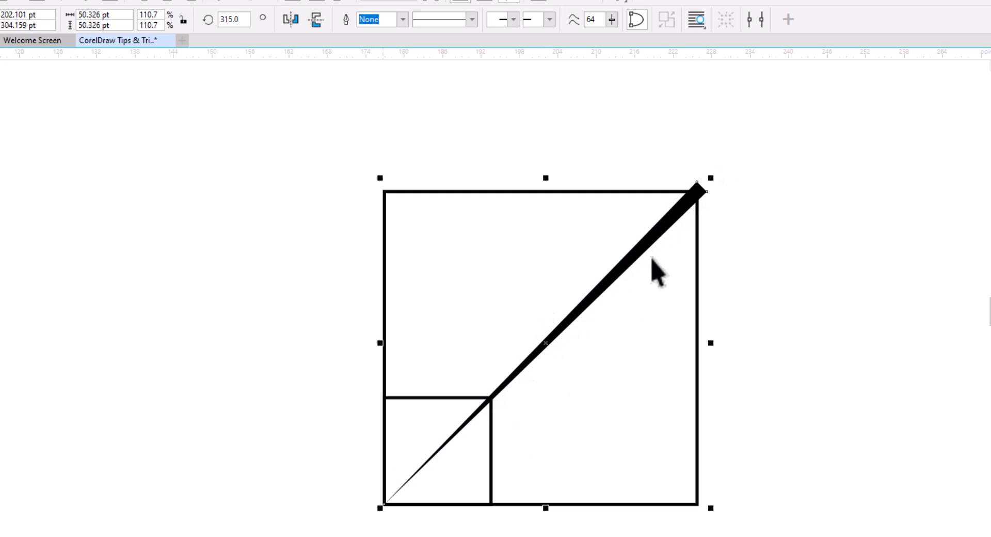
Step: Fan three copies of the diagonal ray about the tip toward the large square's left side, from 330° to about 353°
key("KP_Add")
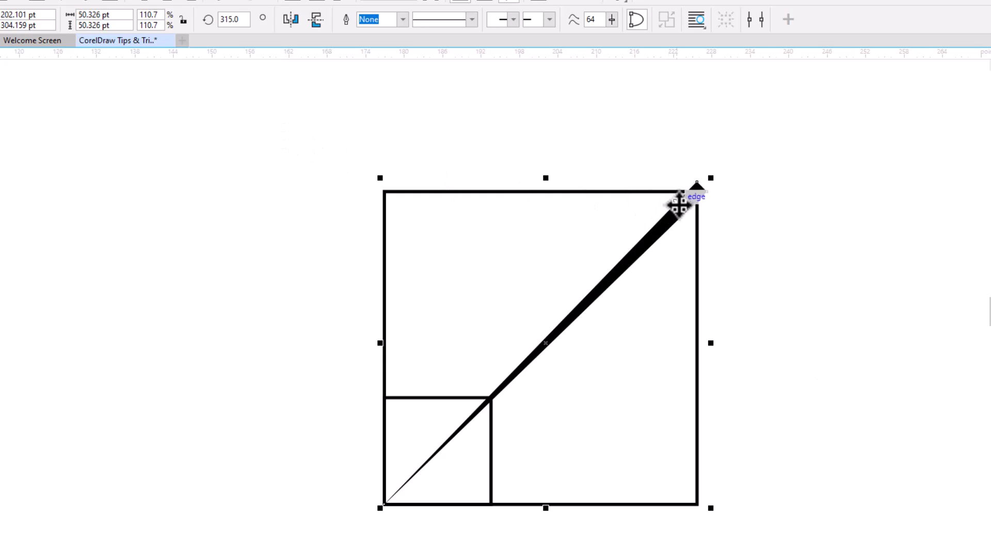
left_click(676, 209)
left_click_drag(712, 177, 610, 136)
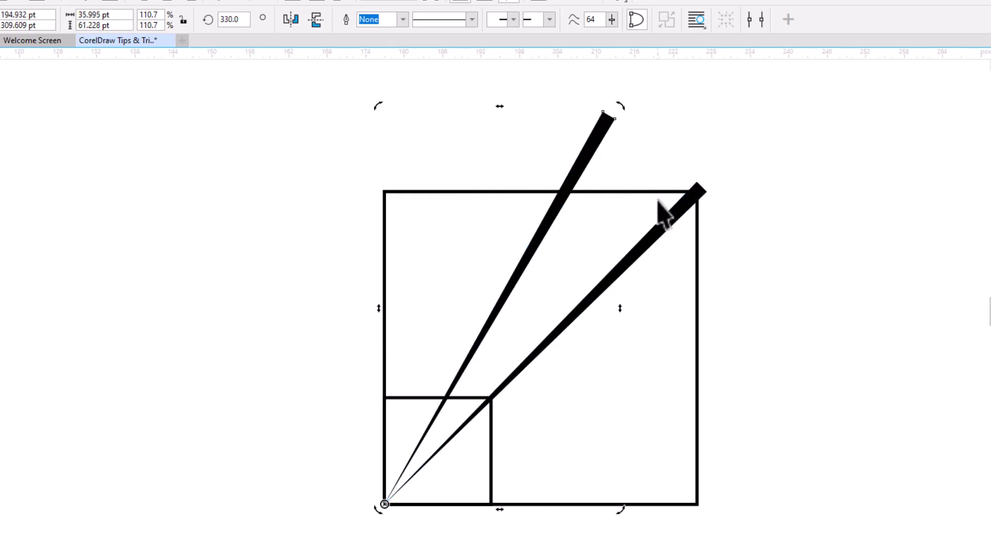
left_click_drag(619, 105, 442, 71)
key("KP_Add")
left_click(378, 140)
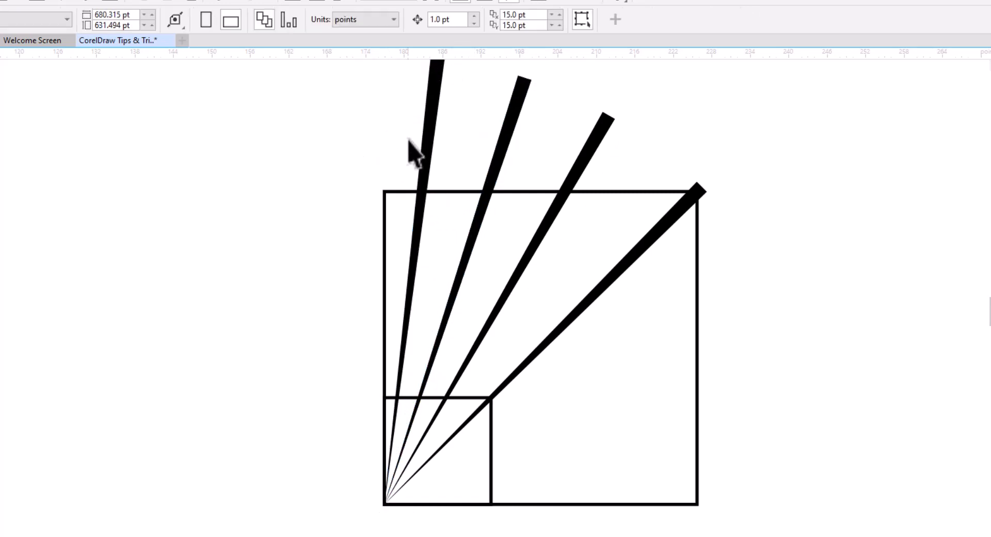
Step: Combine the three upper rays into one object, leaving out the diagonal one
left_click(427, 132)
left_click(498, 155, "shift")
left_click(572, 177, "shift")
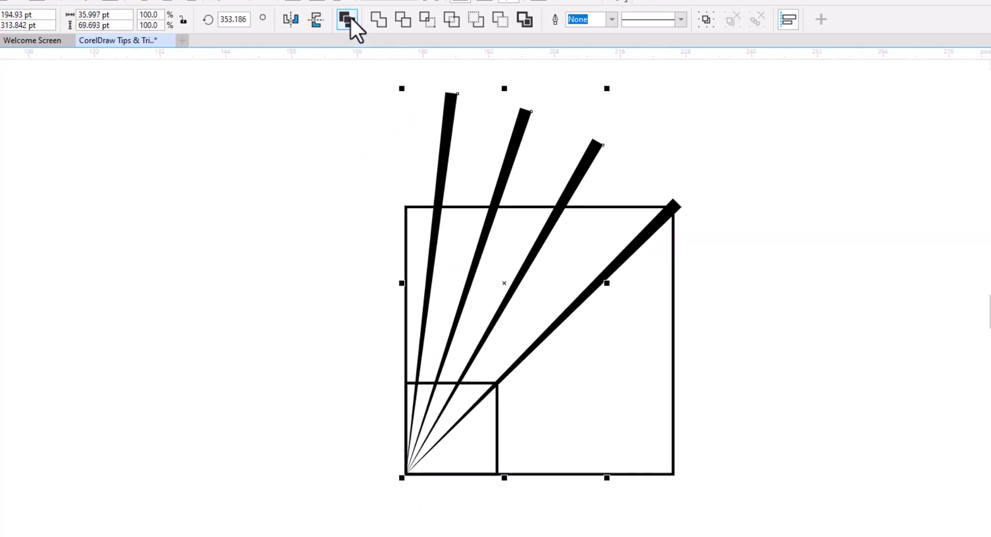
left_click(350, 20)
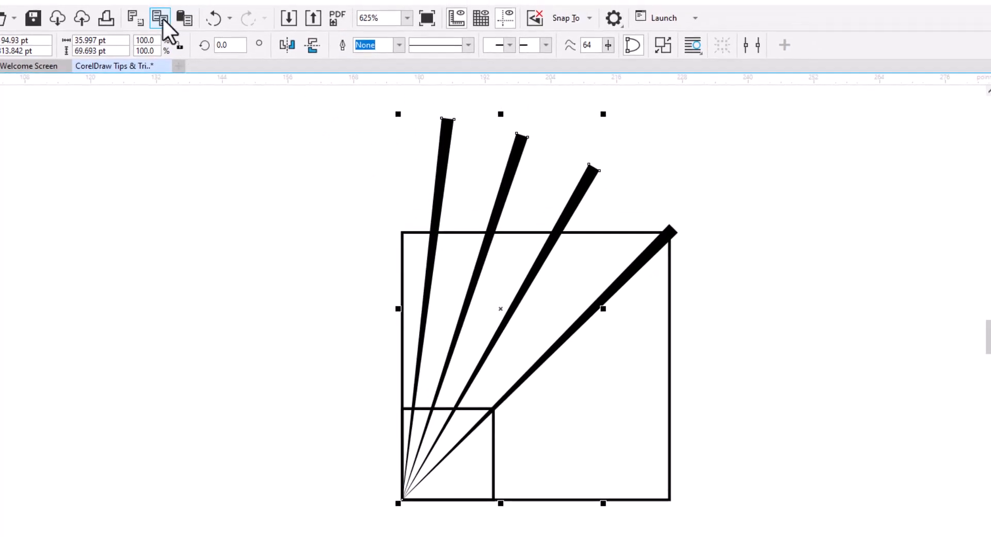
Step: Duplicate the combined rays, mirror the copy vertically, and move it below the squares with its tips on their lower-left corner
left_click(176, 29)
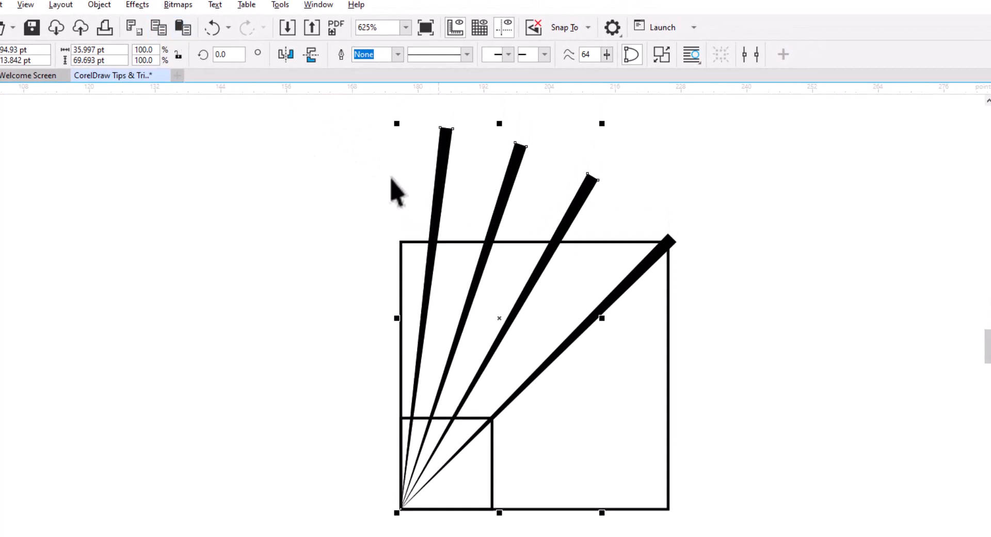
left_click(311, 54)
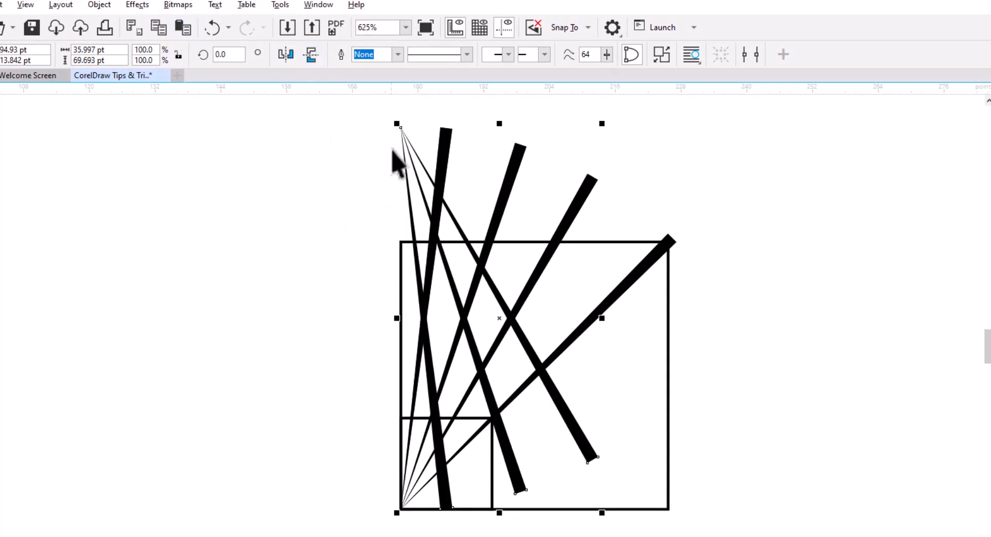
left_click_drag(400, 128, 406, 521)
scroll(525, 516, "down", 2)
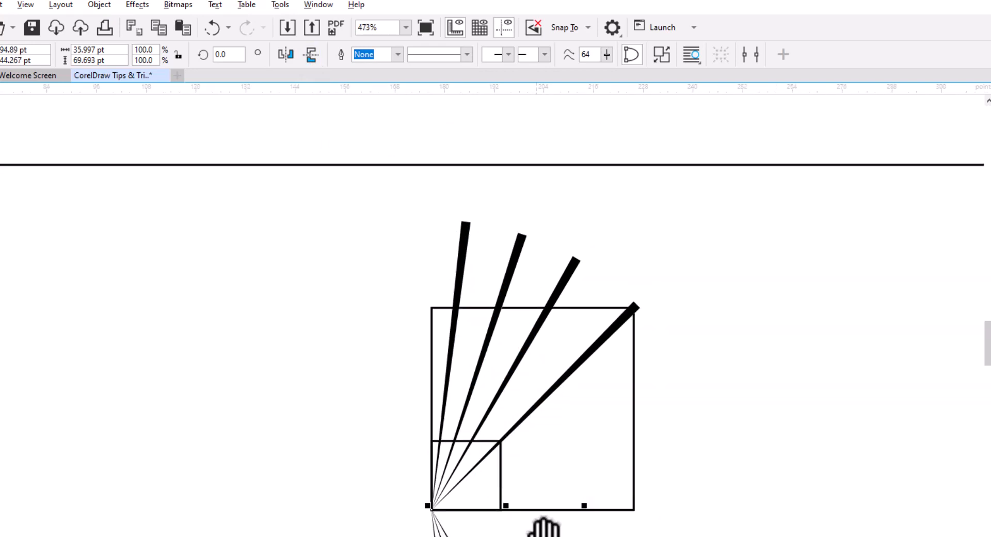
left_click_drag(525, 516, 449, 295)
Step: Place the mirrored rays' rotation centre on their tips and rotate them 90° to fill the area below the diagonal ray
left_click(429, 432)
left_click_drag(429, 432, 356, 289)
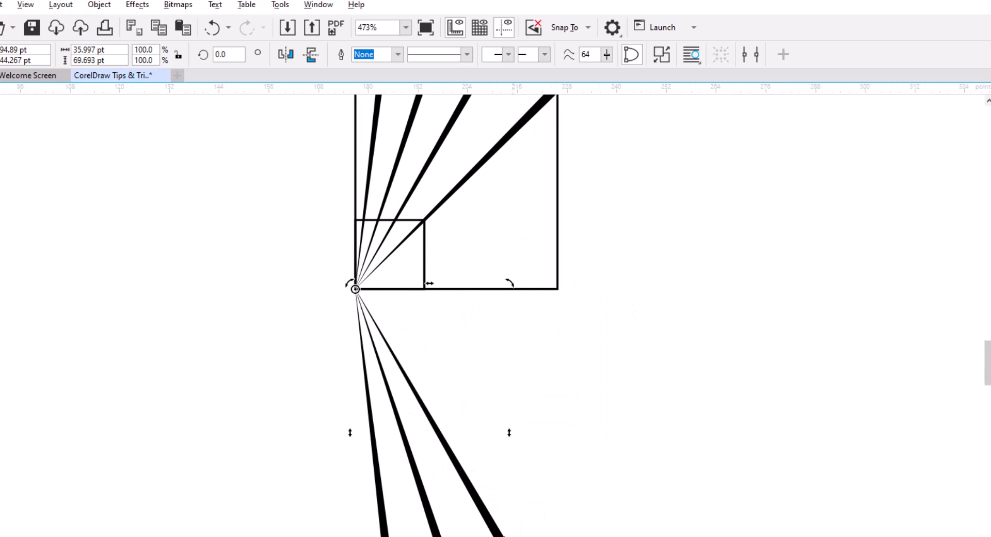
left_click_drag(509, 534, 651, 165)
left_click_drag(560, 340, 585, 533)
scroll(552, 453, "up", 2)
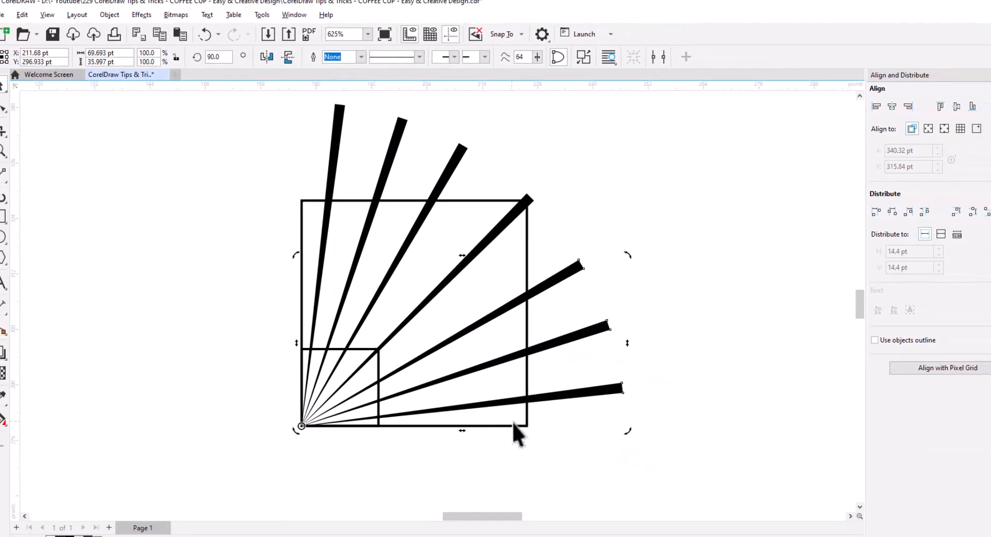
left_click_drag(512, 421, 559, 394)
left_click(527, 399)
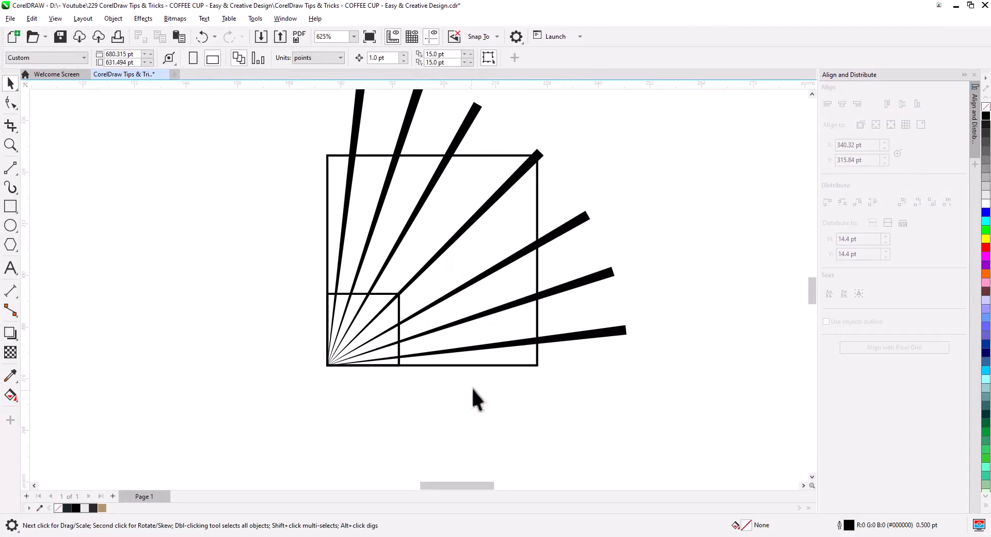
Step: Set the large square's outline width to 2.0 pt
left_click(535, 361)
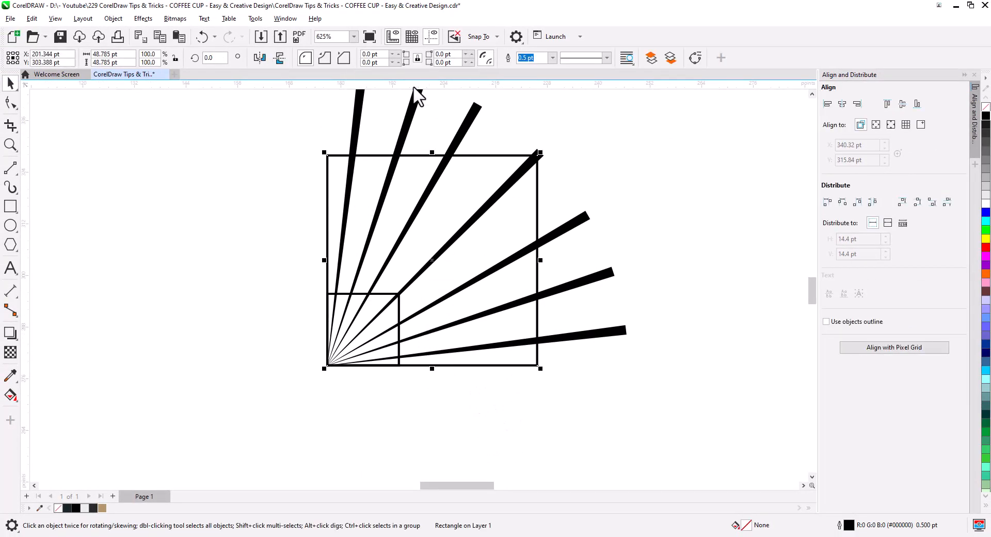
left_click(552, 58)
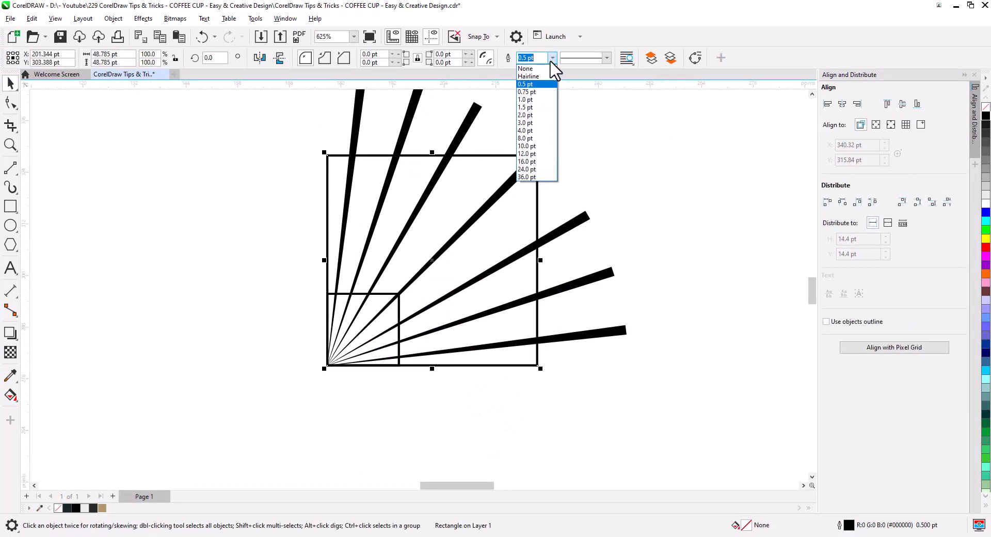
left_click(539, 115)
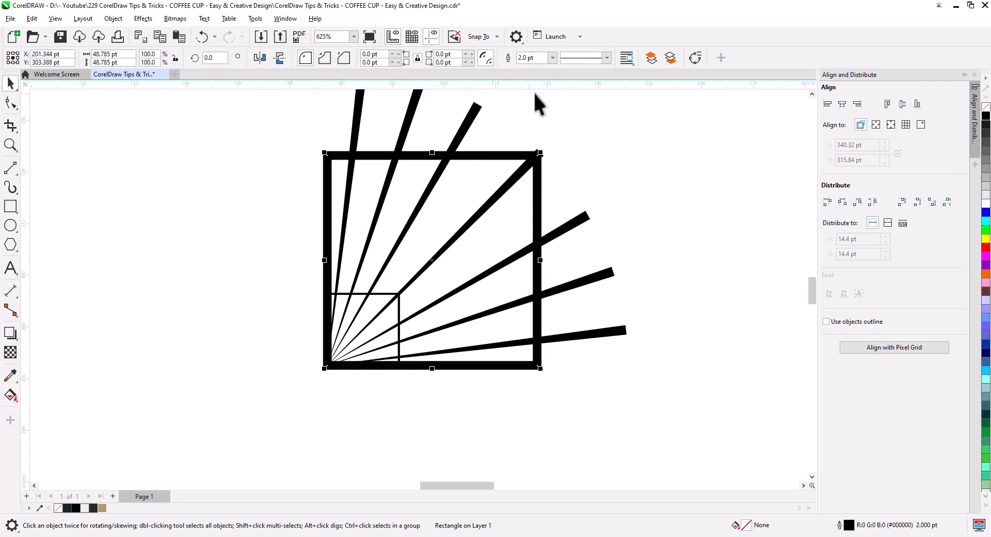
Step: Set the large square's outline width to 1.5 pt and convert that outline to an object
left_click(552, 58)
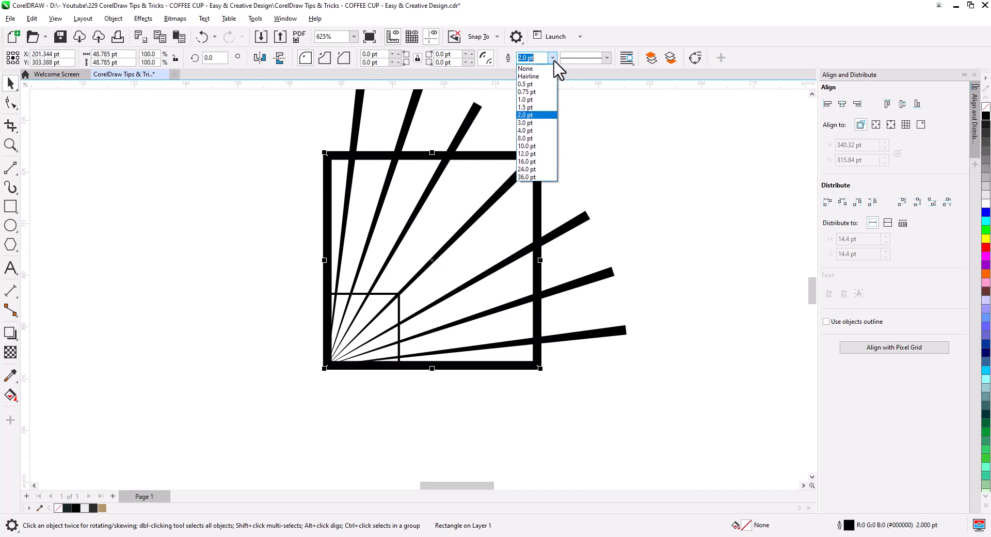
left_click(536, 107)
left_click(567, 129)
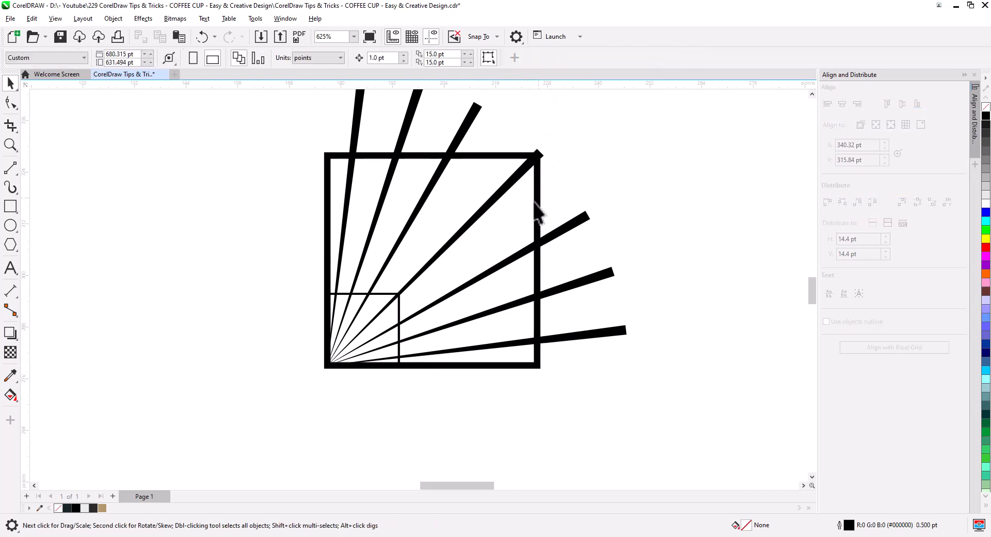
left_click(447, 241)
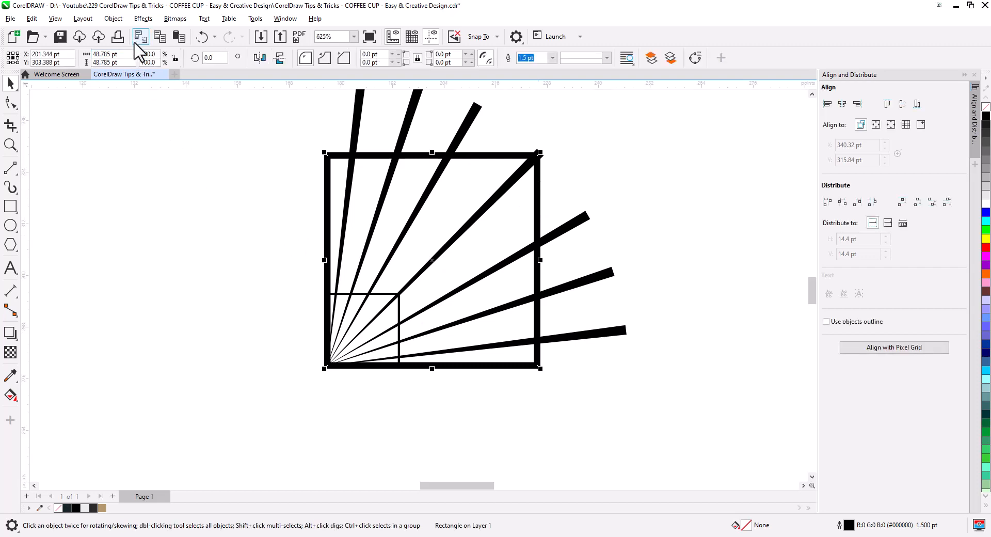
left_click(113, 19)
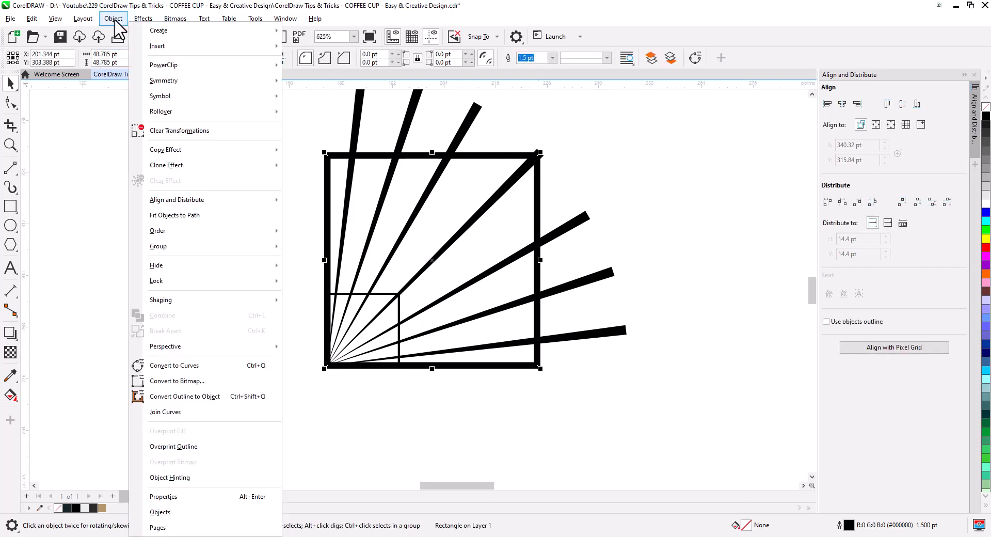
left_click(164, 397)
left_click(369, 434)
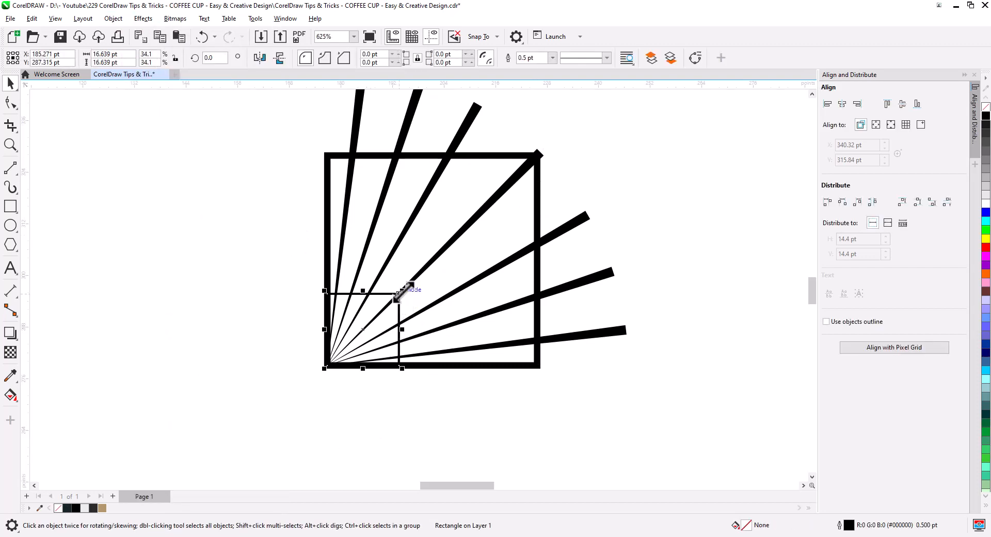
Step: Enlarge the small square from its upper-right corner to about 18.3 pt and fill it black
left_click_drag(402, 290, 407, 284)
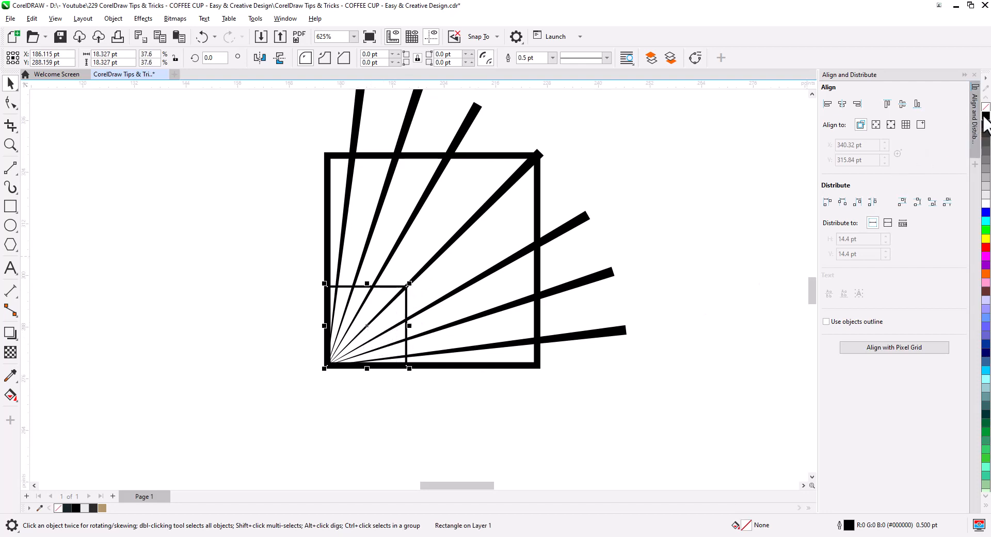
left_click(985, 116)
left_click(569, 207)
Step: Give the frame, small square and all rays black outlines and remove their fills
left_click(537, 174)
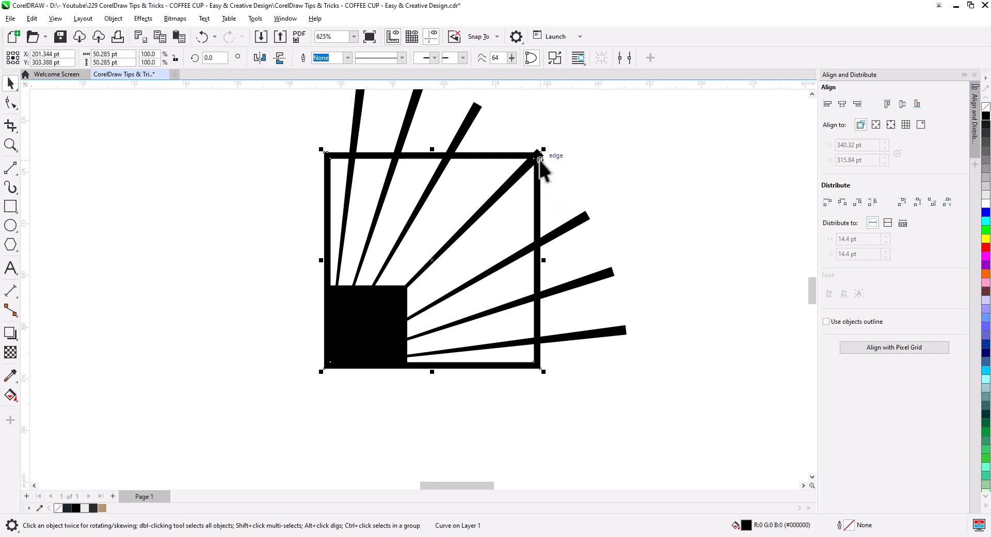
left_click_drag(672, 412, 326, 197)
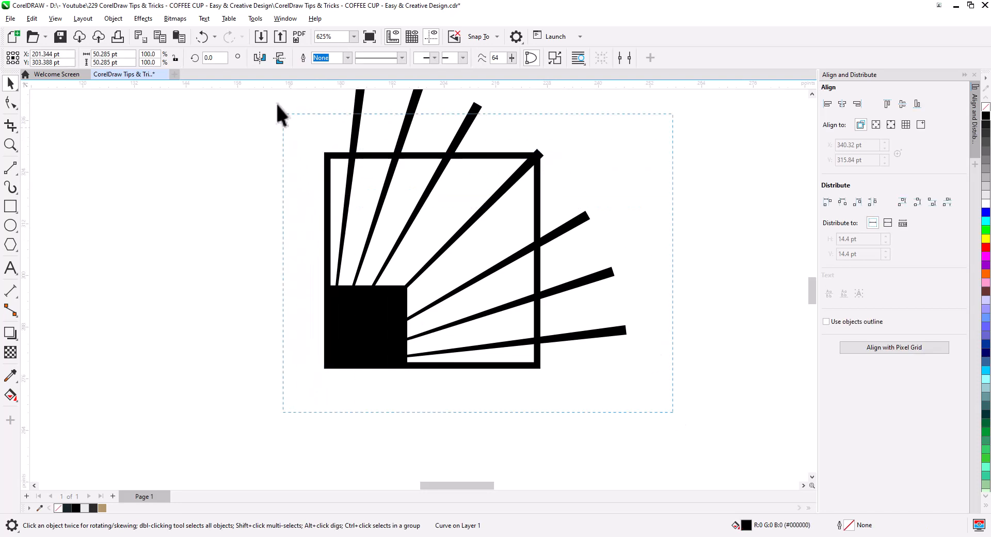
left_click_drag(283, 114, 269, 138)
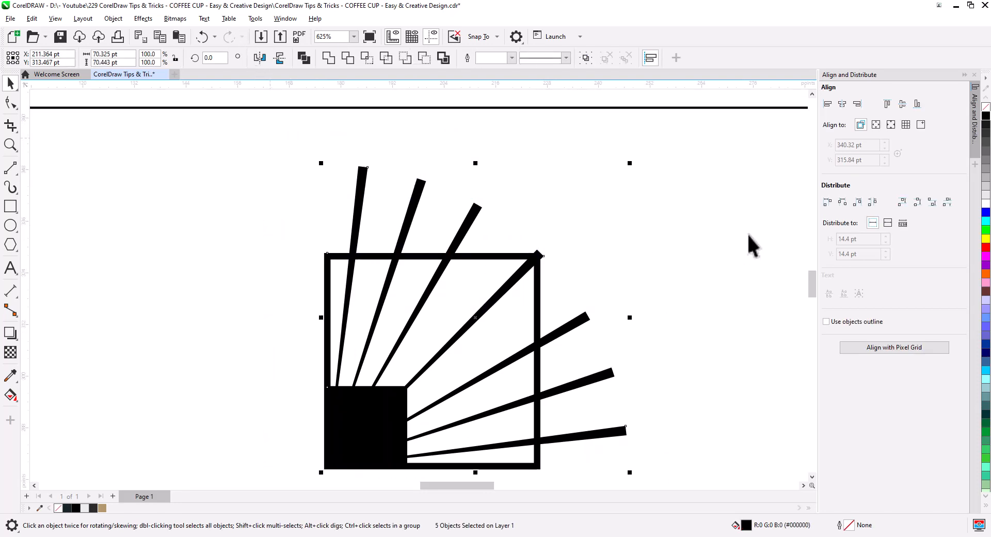
right_click(984, 115)
left_click(985, 106)
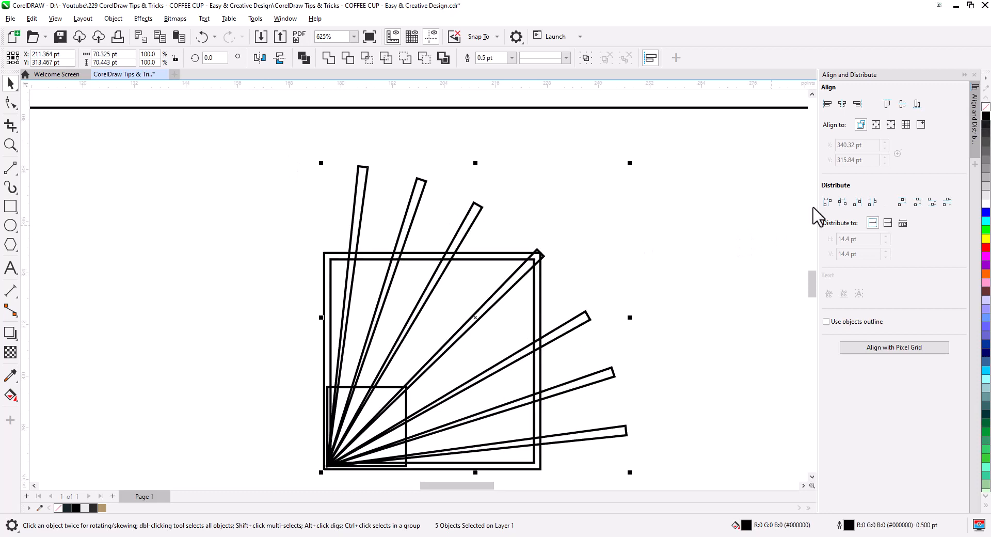
Step: Weld the small square and the large square frame into one shape
left_click_drag(694, 304, 695, 206)
scroll(677, 257, "up", 1)
left_click_drag(685, 283, 700, 272)
left_click(695, 300)
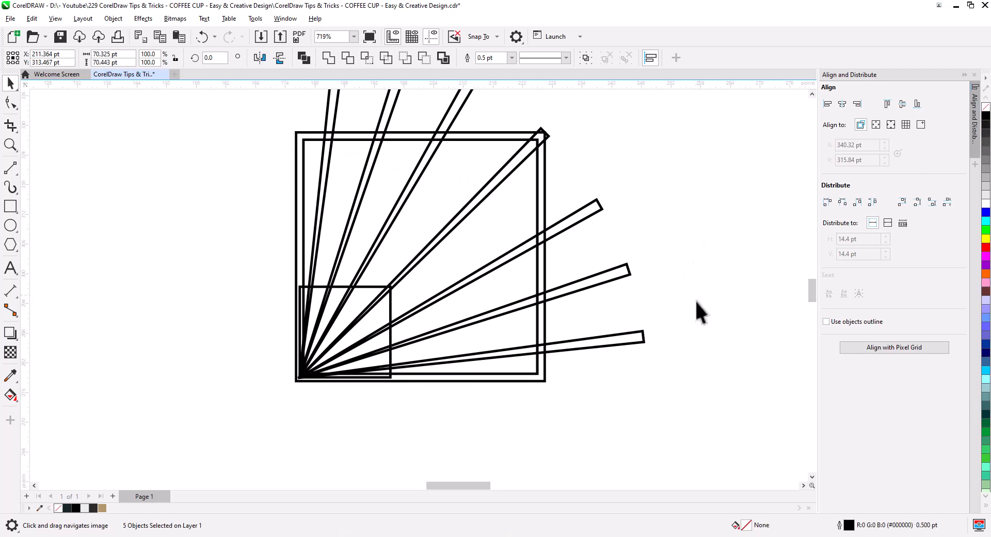
left_click(390, 315)
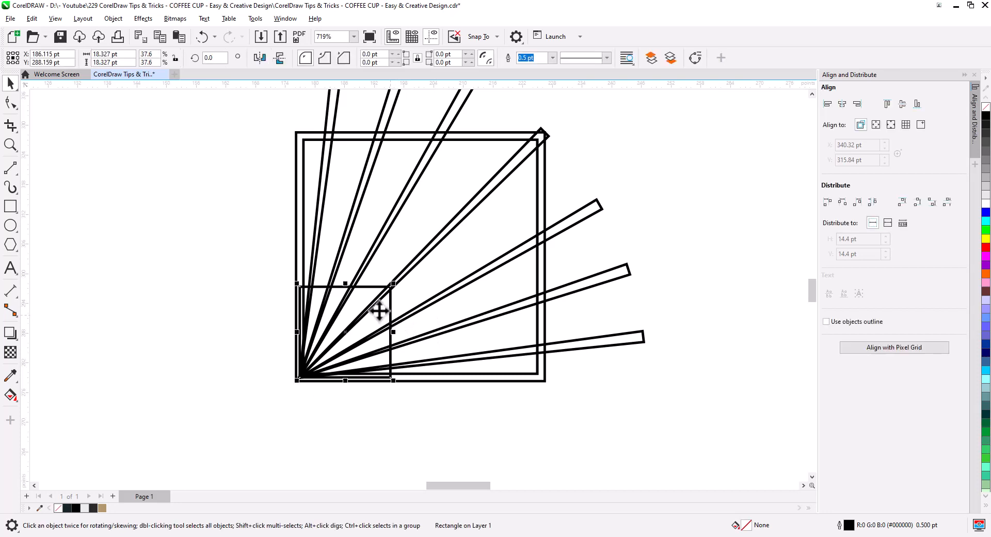
left_click(302, 231, "shift")
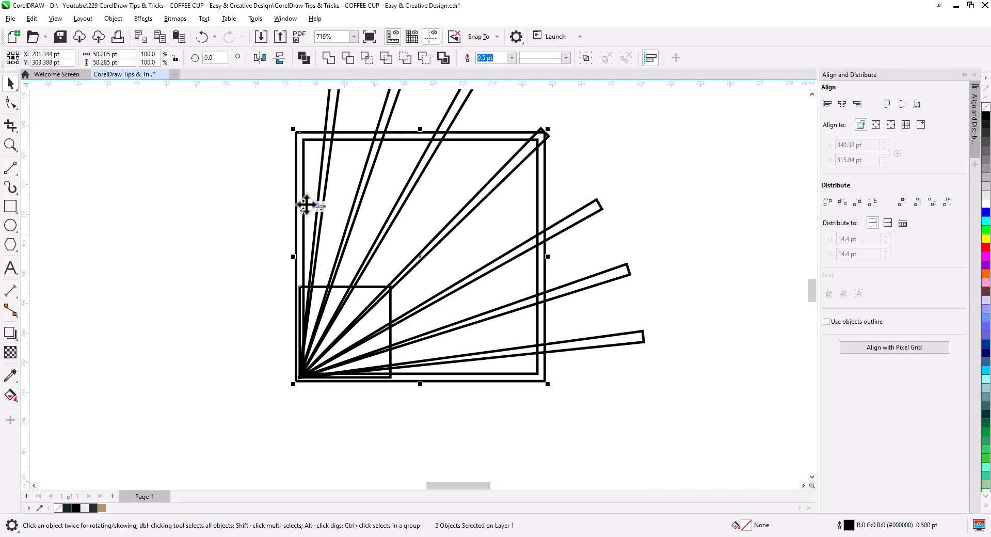
left_click(329, 59)
left_click(217, 259)
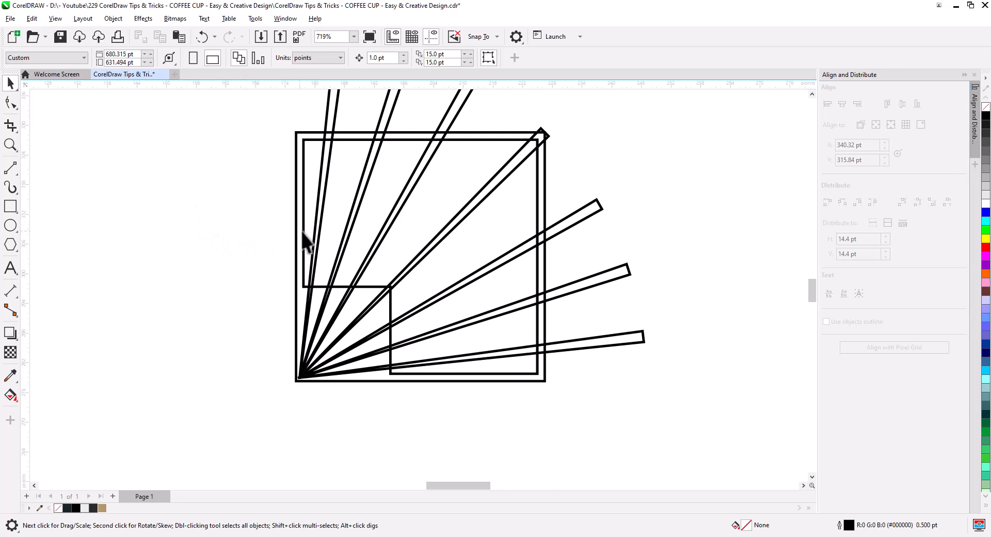
Step: Draw a horizontal line along the middle of the frame's upper border, ending at the middle of its right border, about 46.6 pt long
left_click_drag(383, 229, 321, 262)
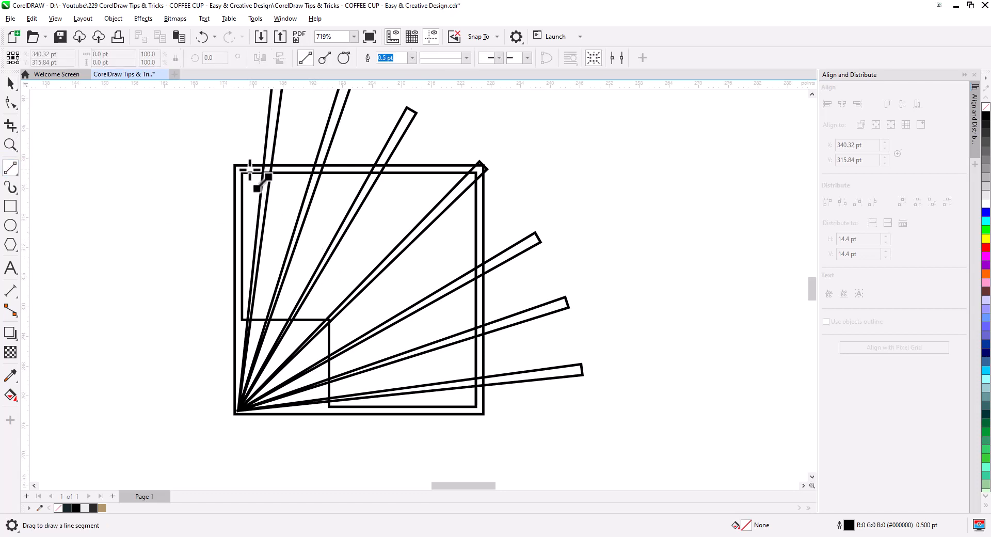
left_click_drag(250, 168, 480, 170)
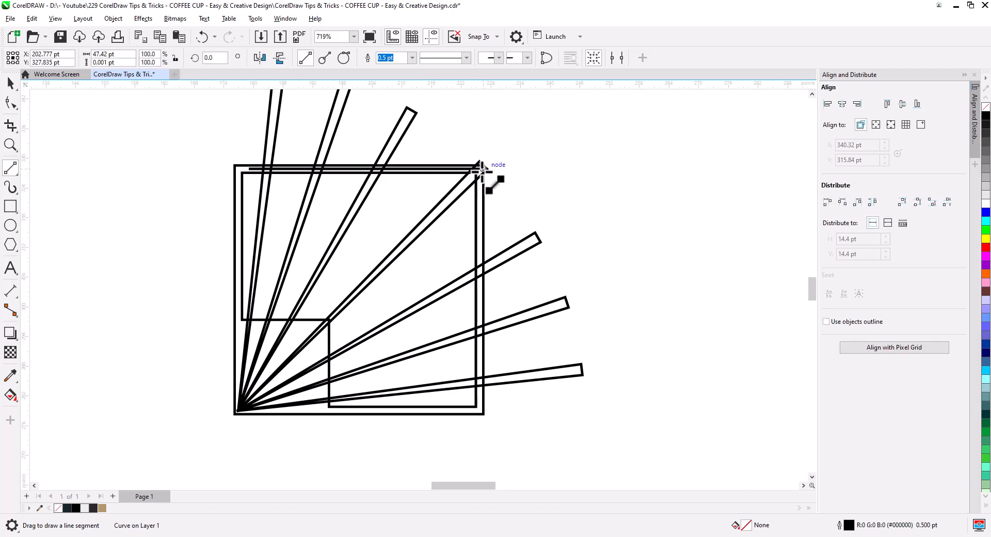
scroll(479, 170, "up", 4)
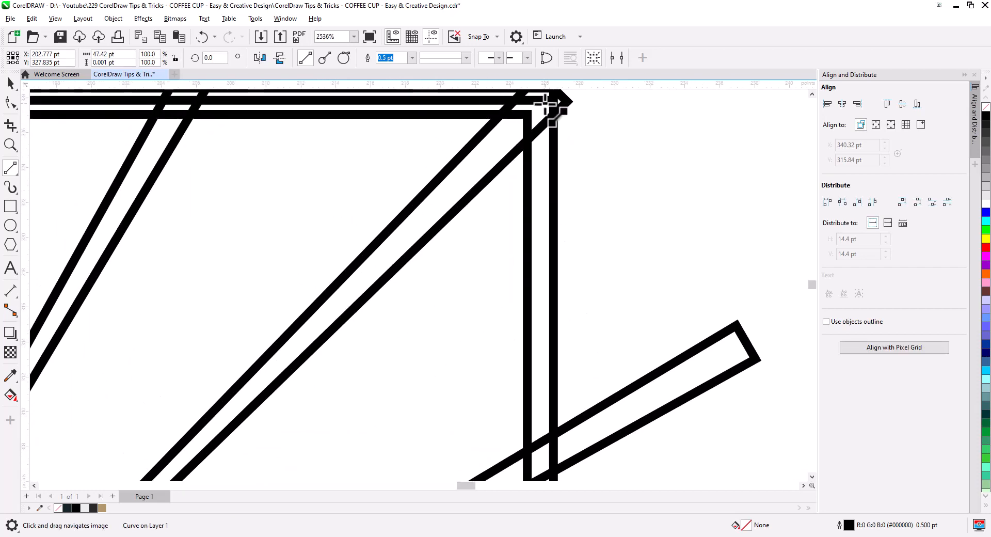
scroll(553, 101, "down", 2)
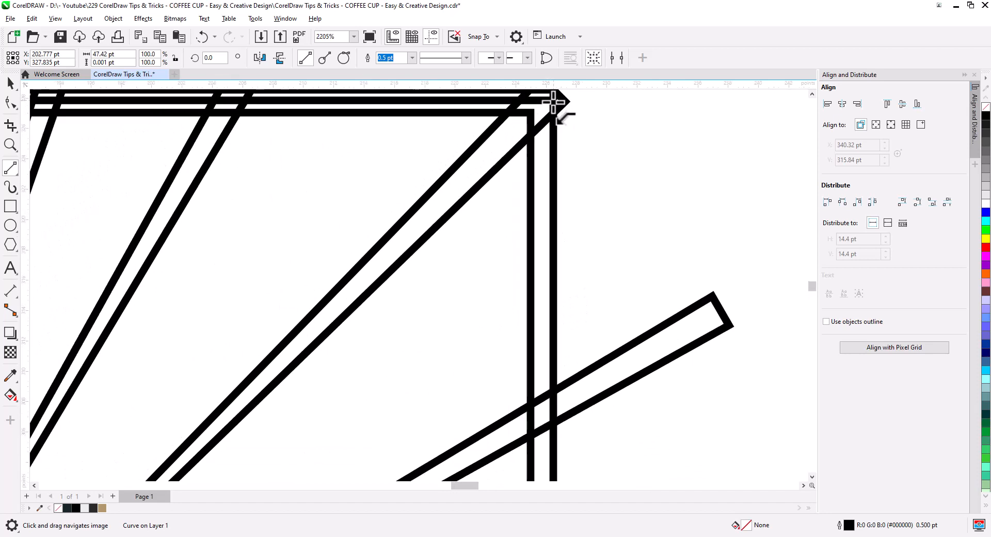
key("F10")
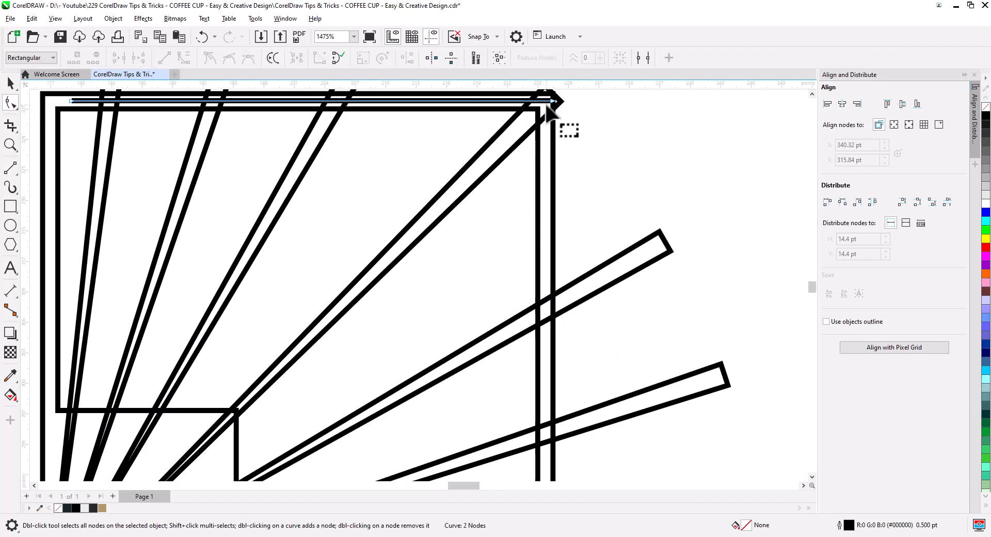
left_click_drag(552, 100, 544, 101)
Step: Continue the line vertically down the middle of the frame's right border, past the lowest ray to near the lower-right corner
left_click(9, 170)
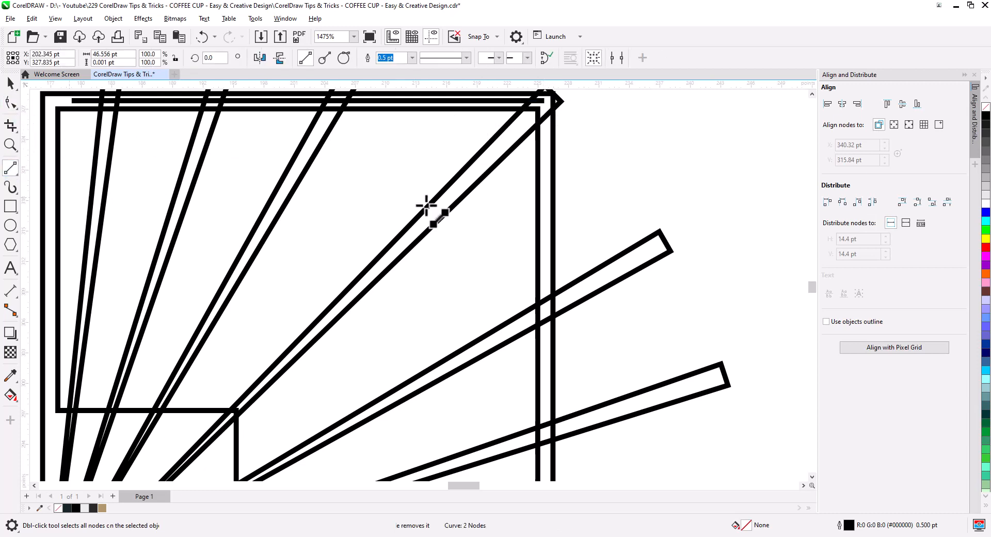
left_click_drag(545, 100, 547, 463)
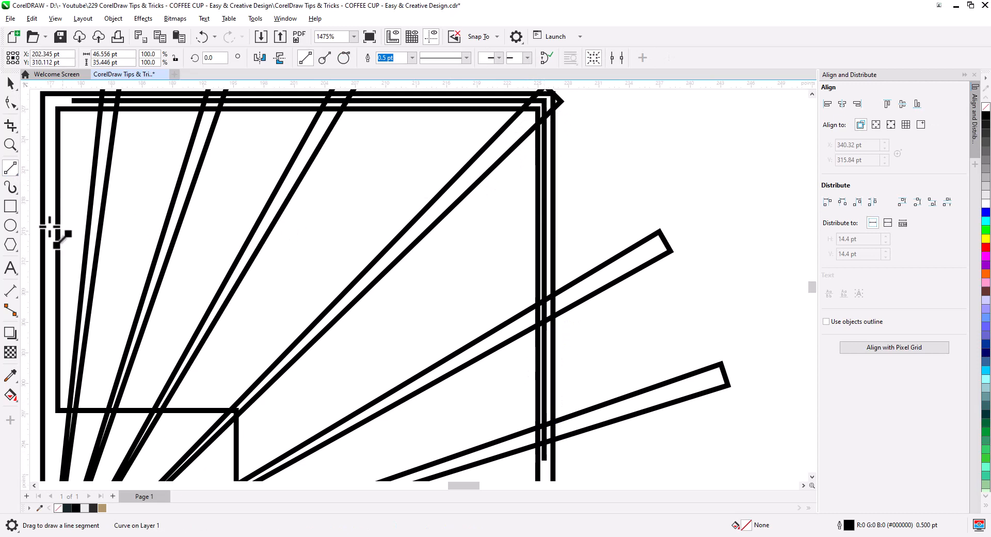
left_click(11, 102)
left_click_drag(732, 390, 687, 194)
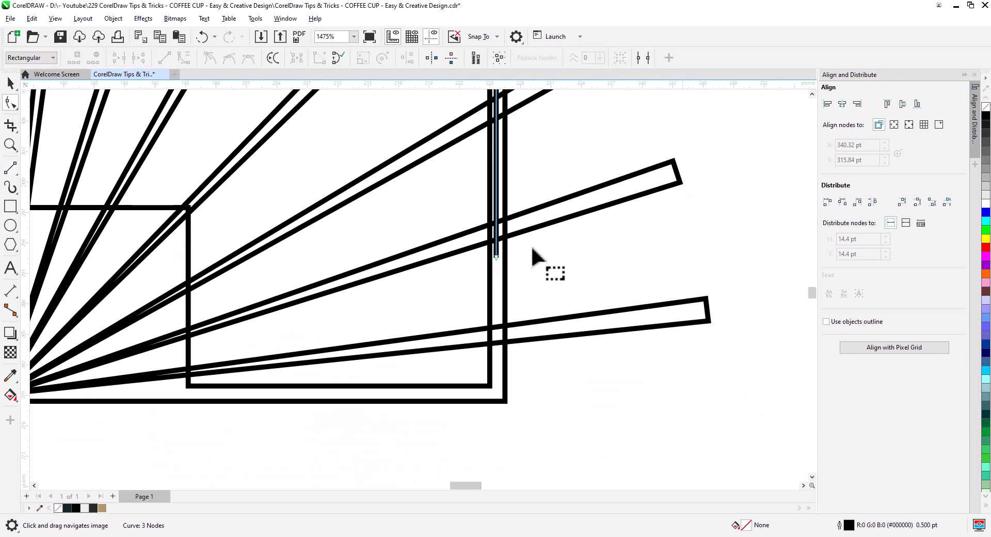
left_click_drag(495, 256, 496, 370)
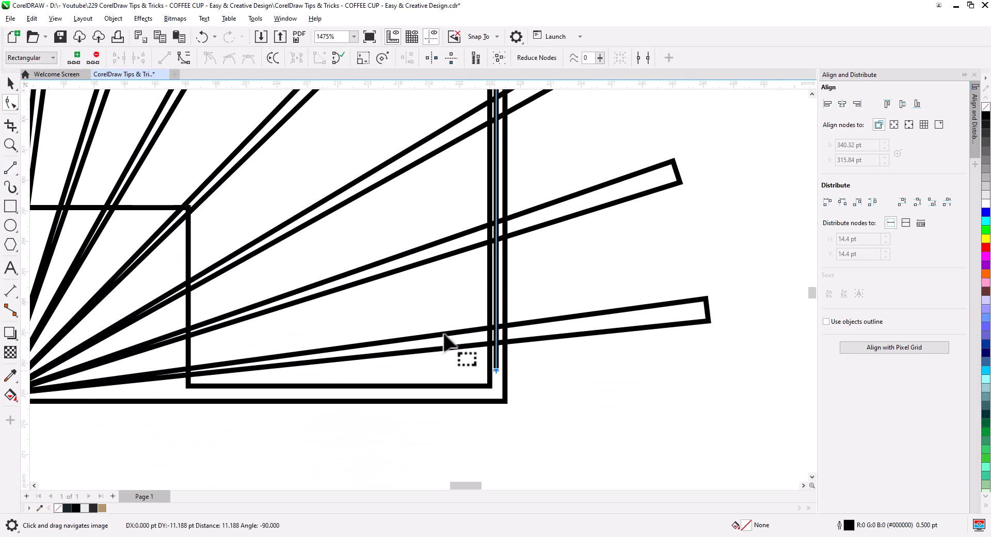
left_click(10, 84)
Step: Combine the upper rays, the diagonal ray and the lower rays into one object
scroll(594, 319, "down", 4)
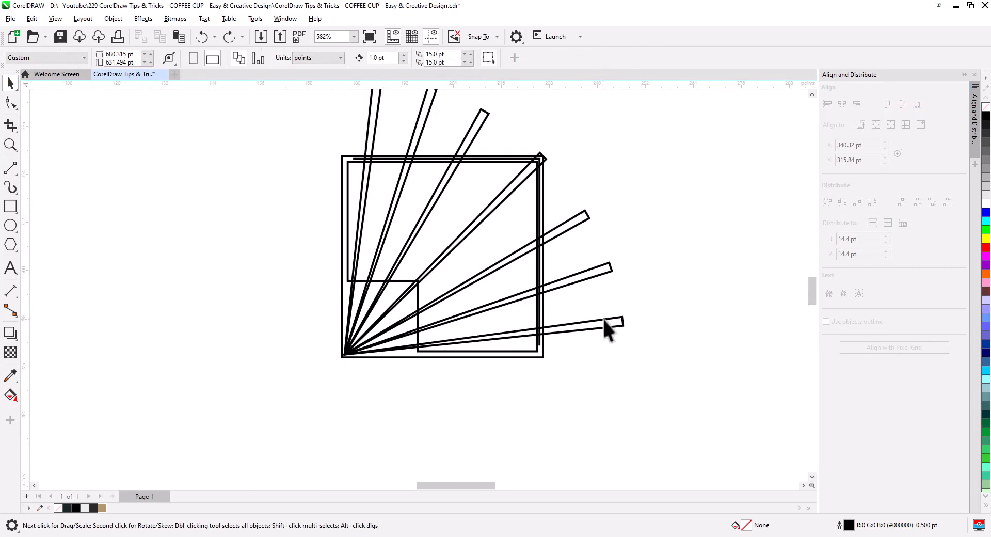
left_click(544, 156, "shift")
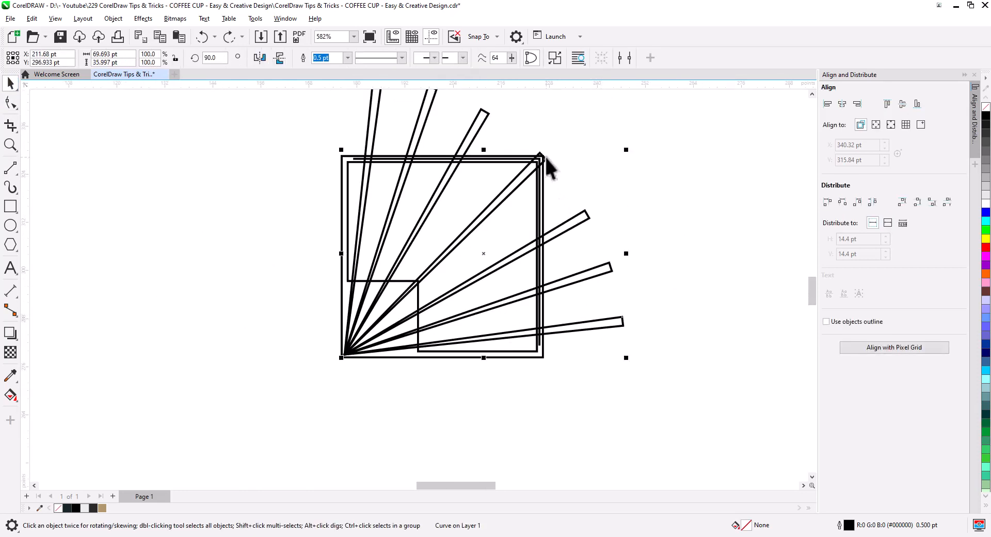
left_click(482, 114, "shift")
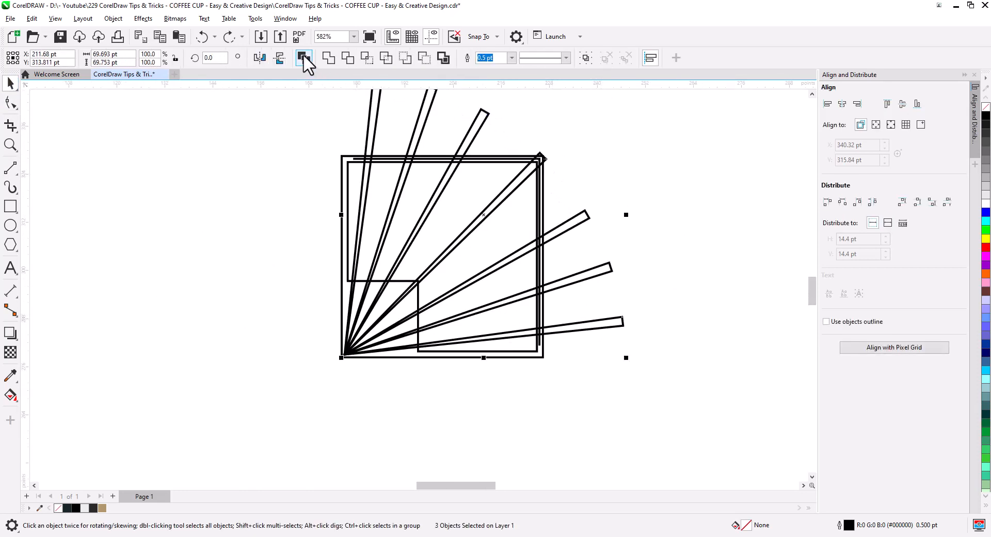
left_click(546, 338)
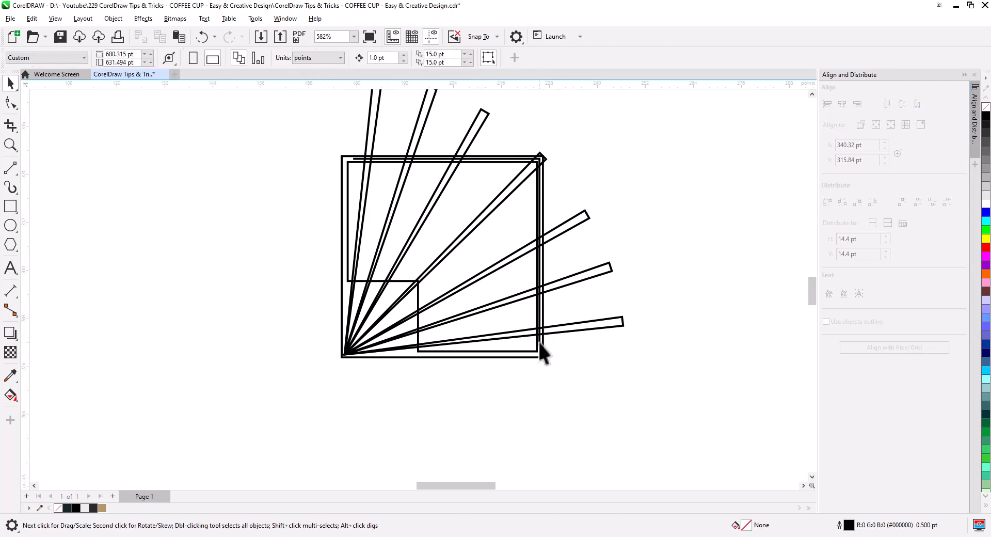
Step: Cut the combined rays along the two-segment line with Back Minus Front and break the result apart
left_click(540, 342)
left_click(591, 326, "shift")
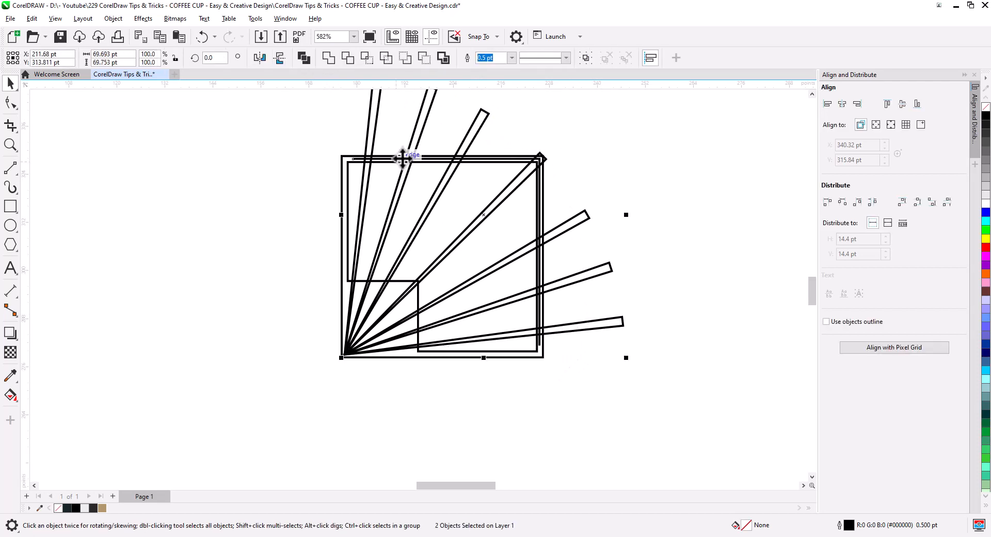
left_click(424, 58)
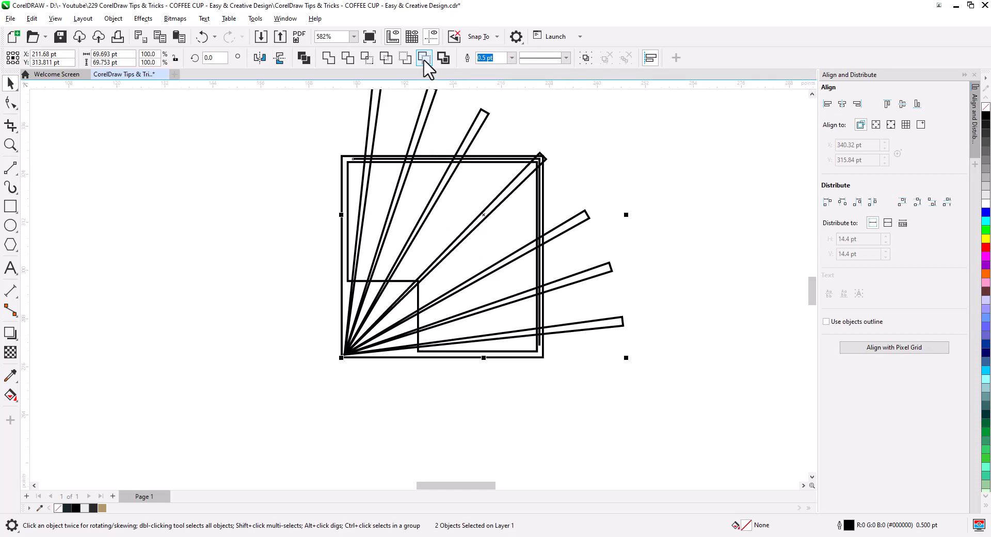
right_click(601, 268)
left_click(636, 182)
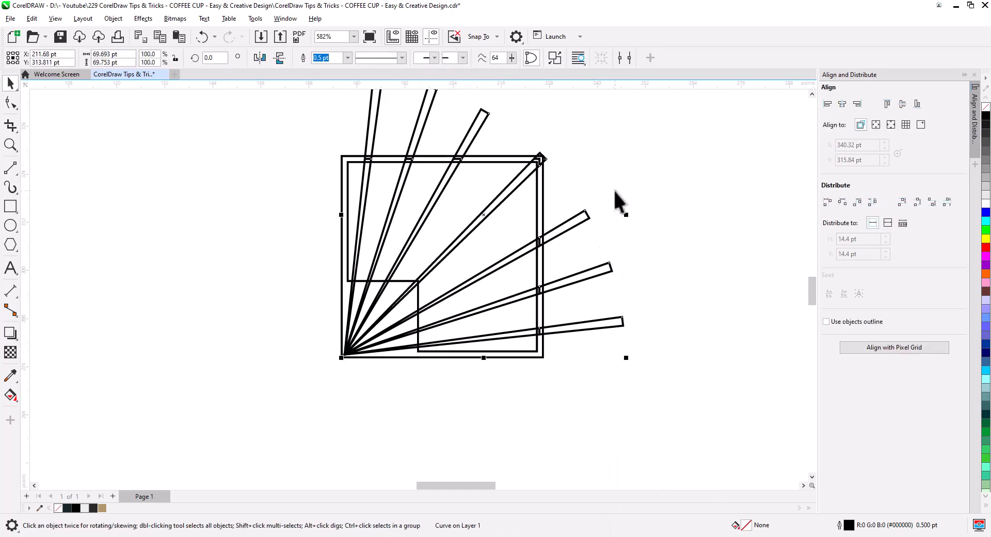
left_click(614, 195)
Step: Delete the seven outer ray pieces that extend beyond the cut inside the frame's borders
left_click(604, 321)
key("Delete")
left_click(593, 272)
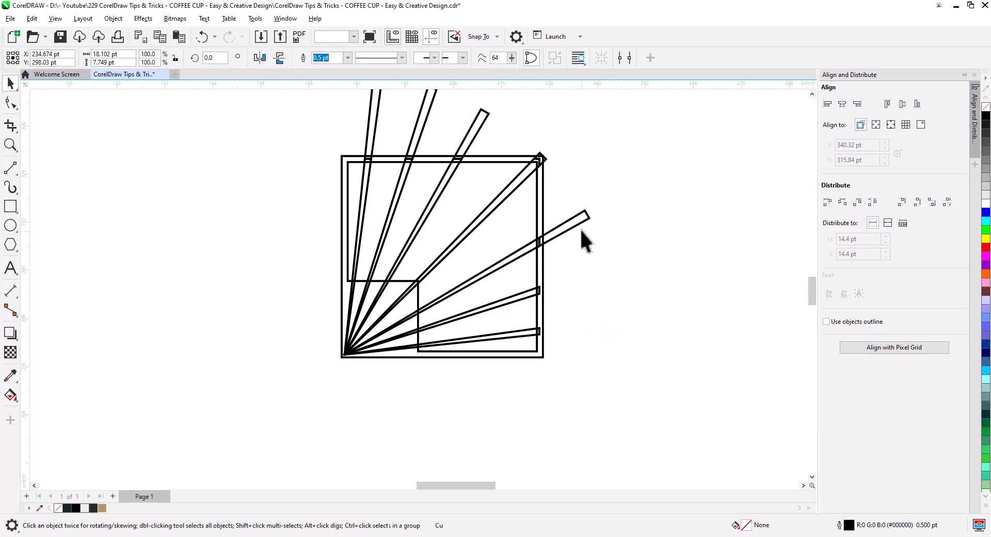
key("Delete")
left_click(578, 223)
key("Delete")
left_click(546, 159)
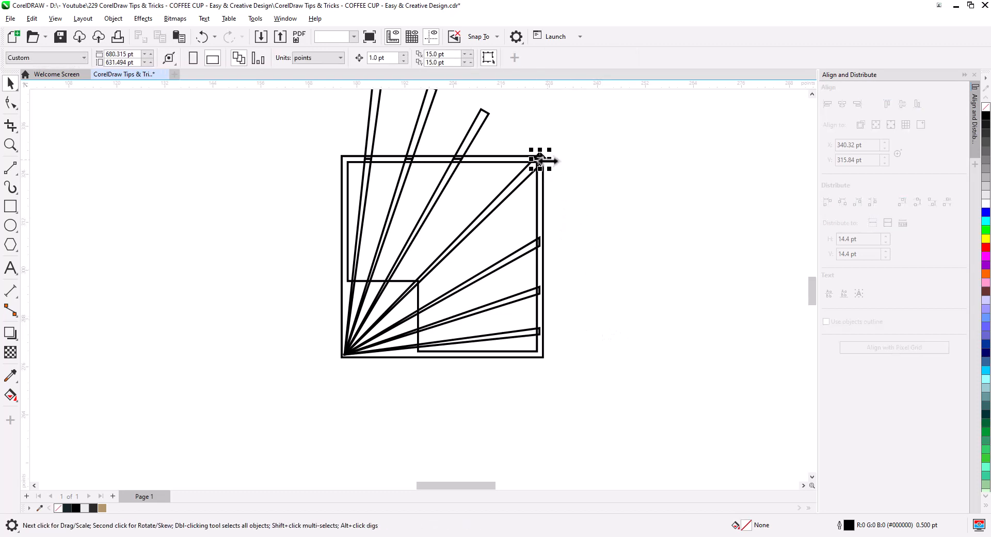
key("Delete")
left_click(474, 129)
key("Delete")
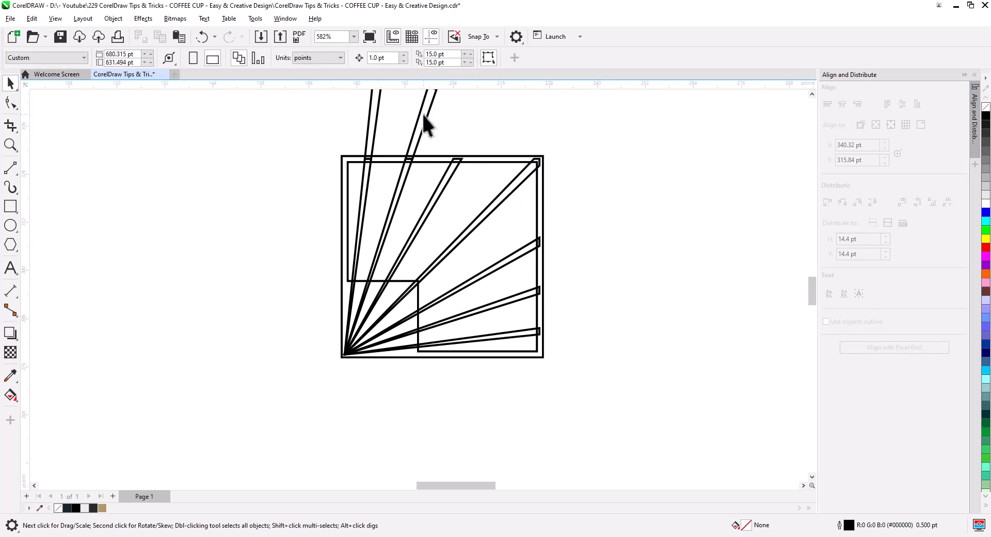
left_click(422, 113)
key("Delete")
left_click(371, 122)
key("Delete")
Step: Fill the frame, solid corner and all seven rays with black and group them into one motif
scroll(685, 266, "up", 1)
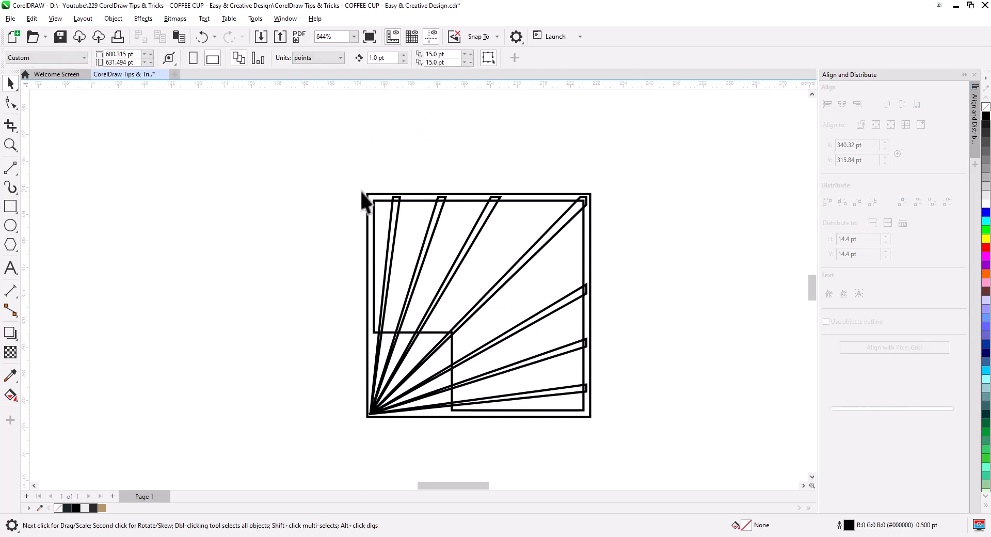
left_click(371, 222)
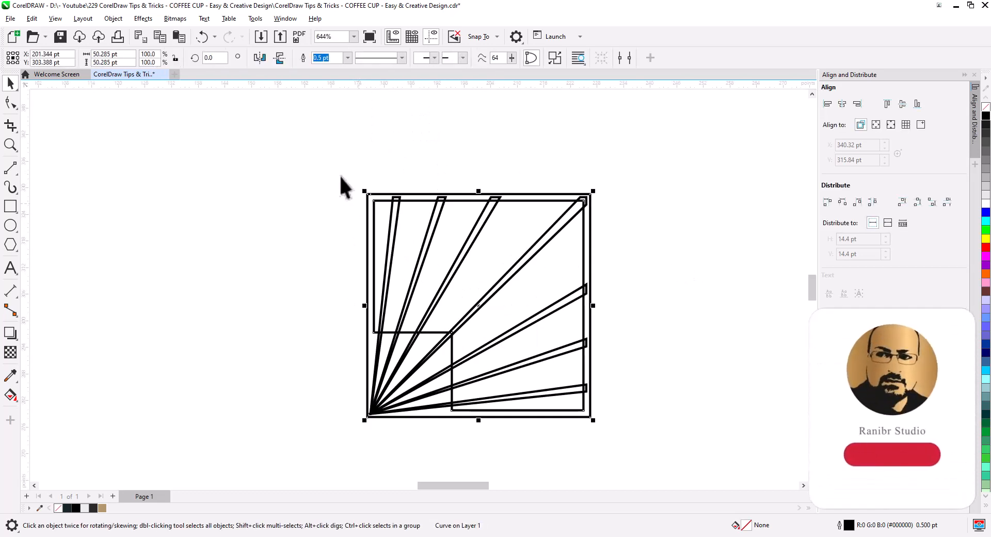
left_click_drag(320, 144, 616, 419)
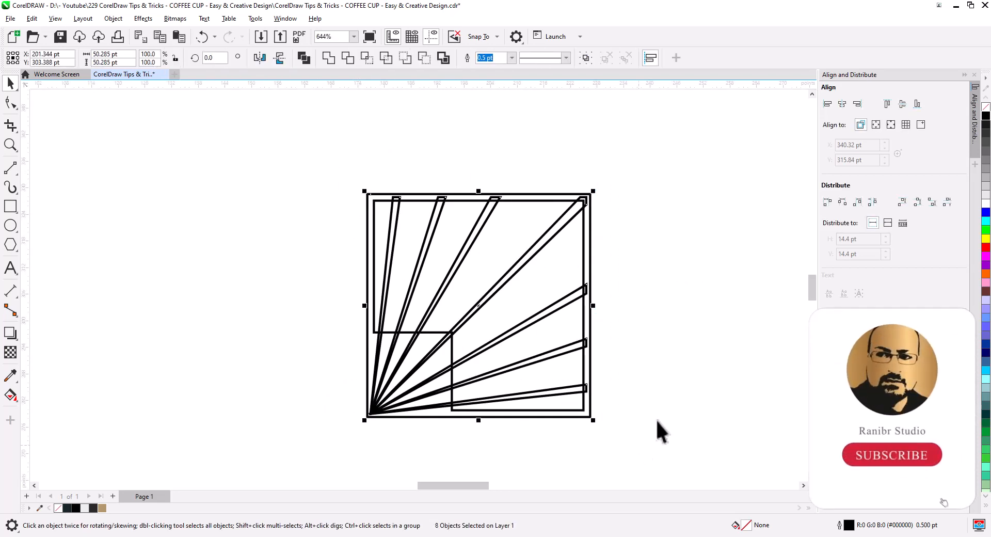
left_click(986, 116)
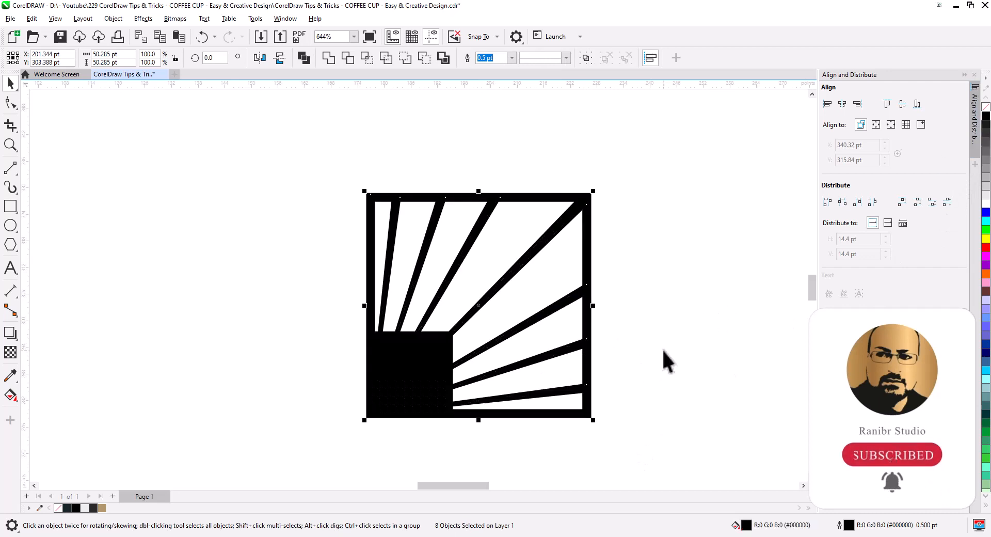
key("ctrl+g")
left_click(661, 312)
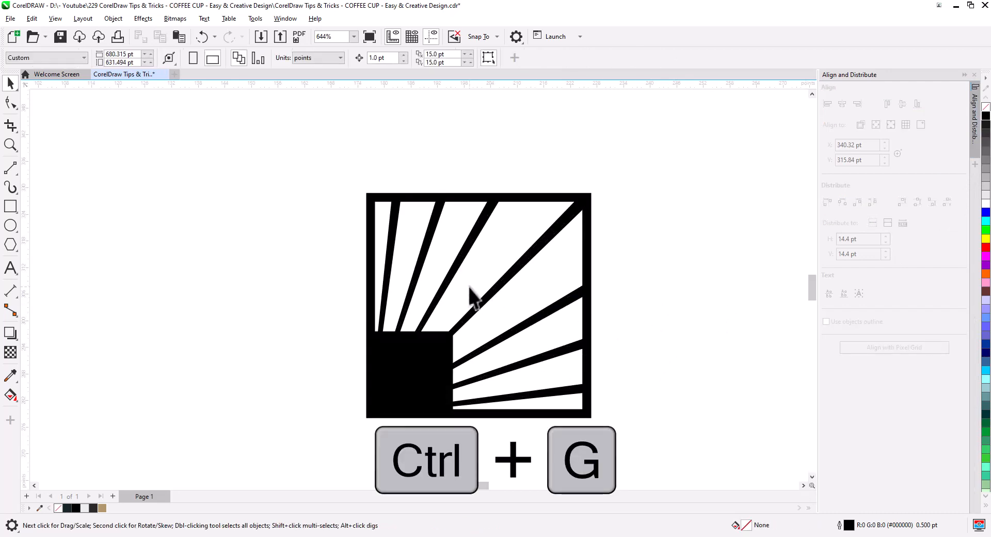
Step: Move the grouped motif to the large rectangle's lower-left corner area and rotate it 45 degrees
scroll(469, 287, "down", 2)
left_click_drag(540, 359, 487, 285)
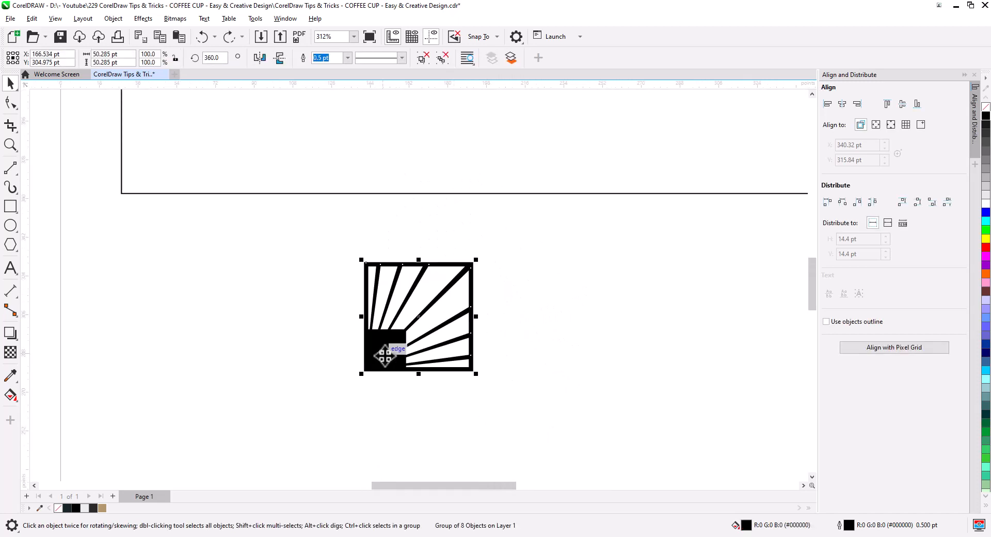
left_click_drag(384, 354, 281, 221)
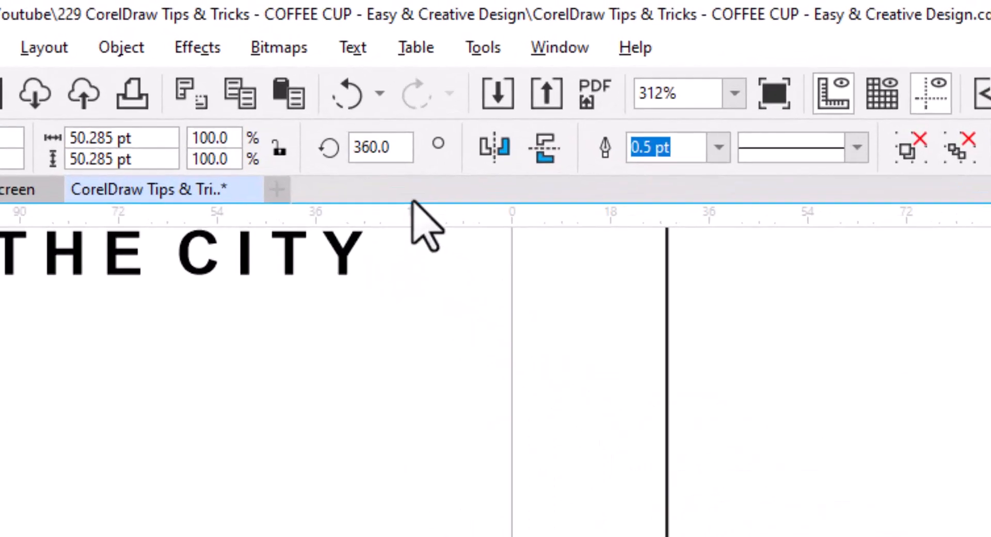
left_click(393, 146)
type("45")
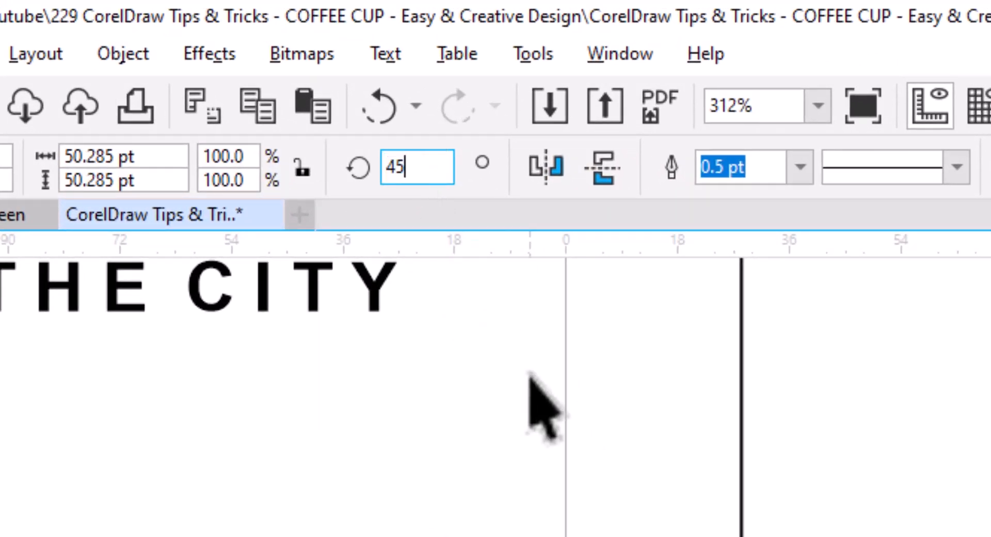
key("Return")
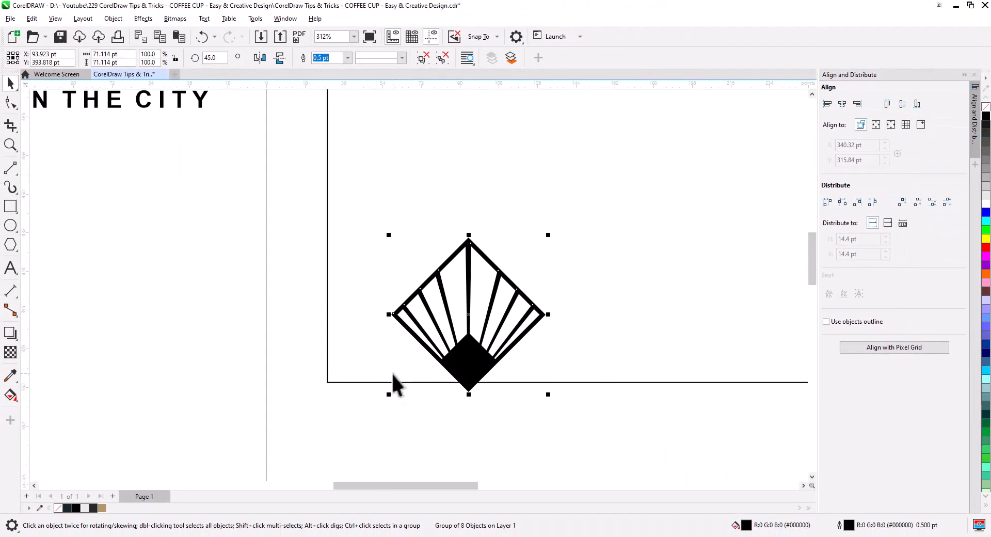
Step: Align the rotated motif with the bottom and left edges of the large rectangle
left_click(366, 383, "shift")
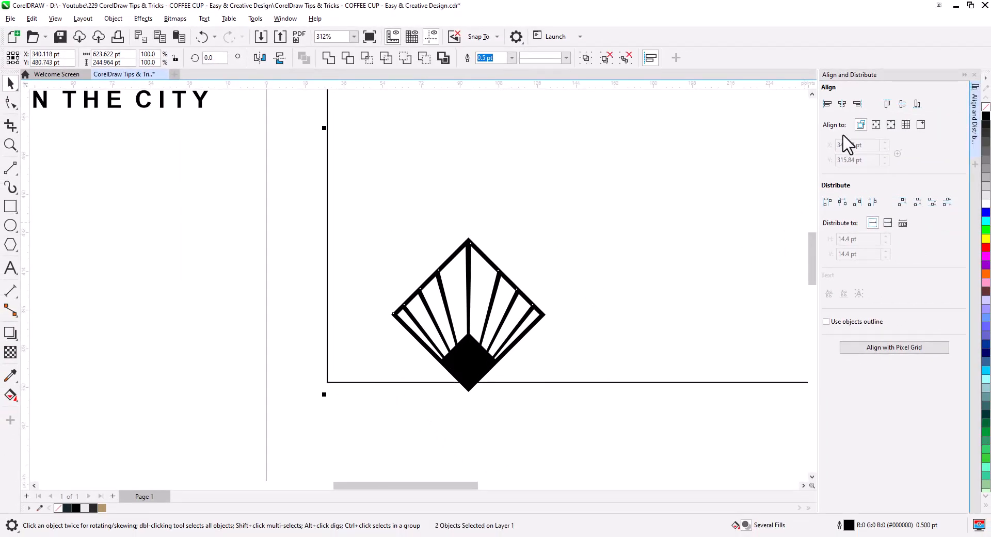
left_click(917, 105)
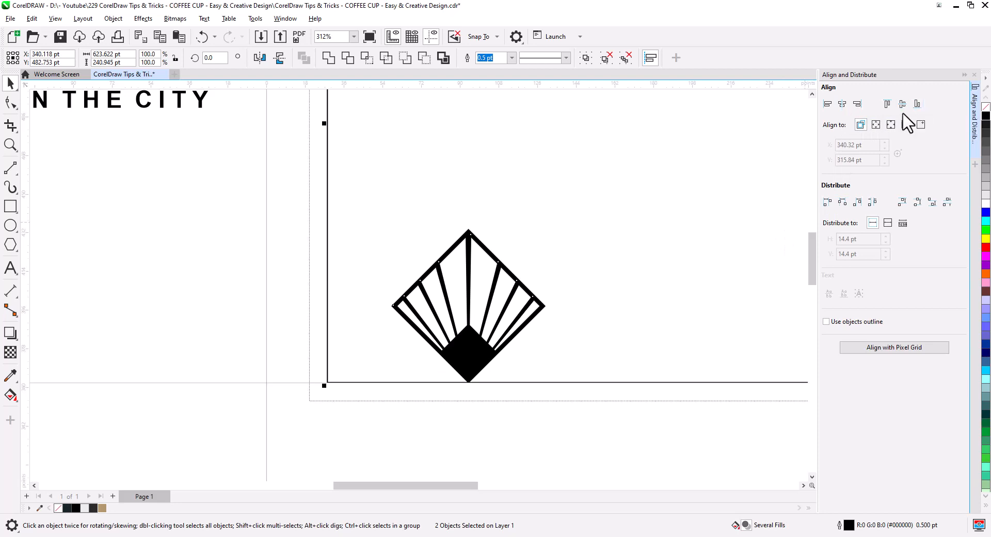
left_click(827, 104)
left_click(239, 261)
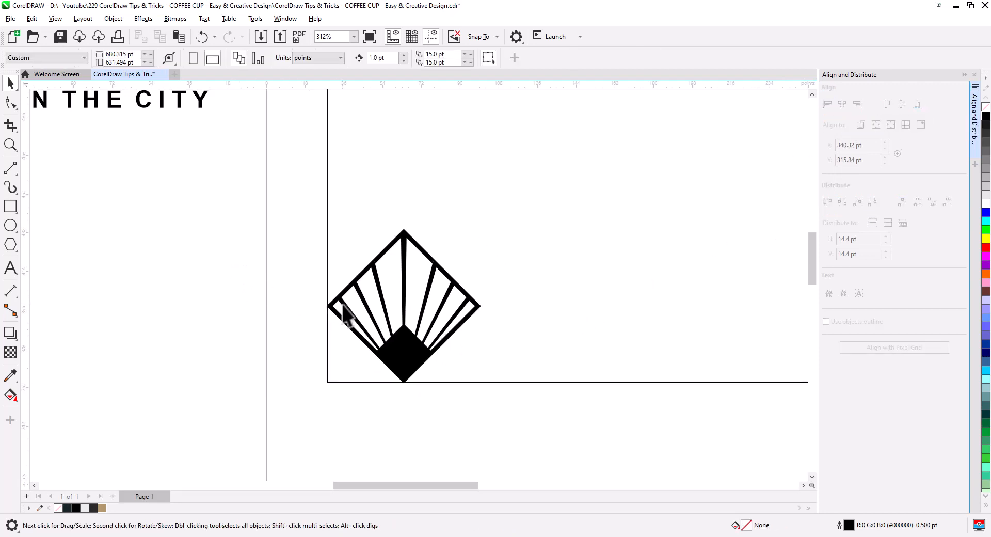
Step: Duplicate the motif horizontally to the right so the copy's left corner meets the original's right corner
scroll(344, 315, "up", 3)
left_click(209, 262)
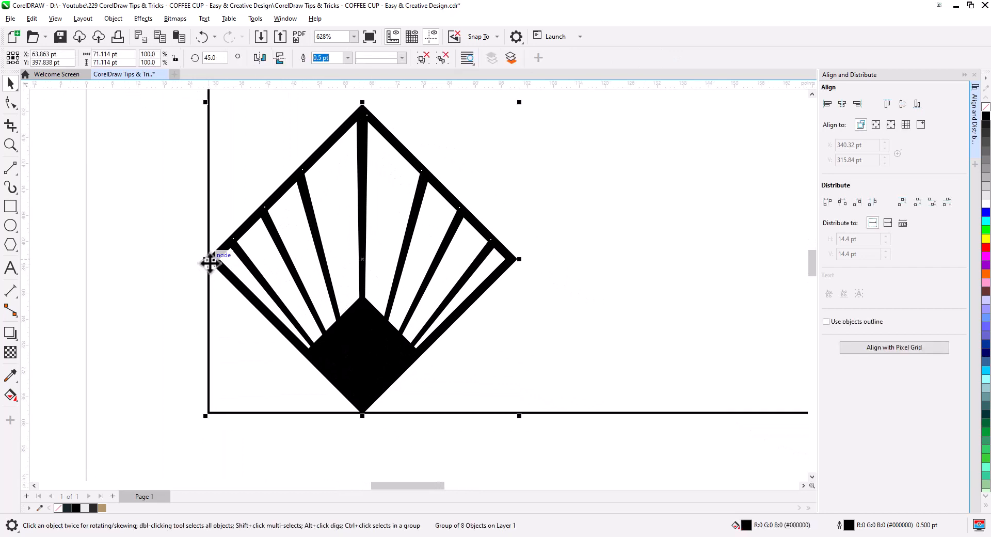
left_click_drag(208, 262, 506, 258)
left_click(535, 222)
scroll(467, 279, "down", 1)
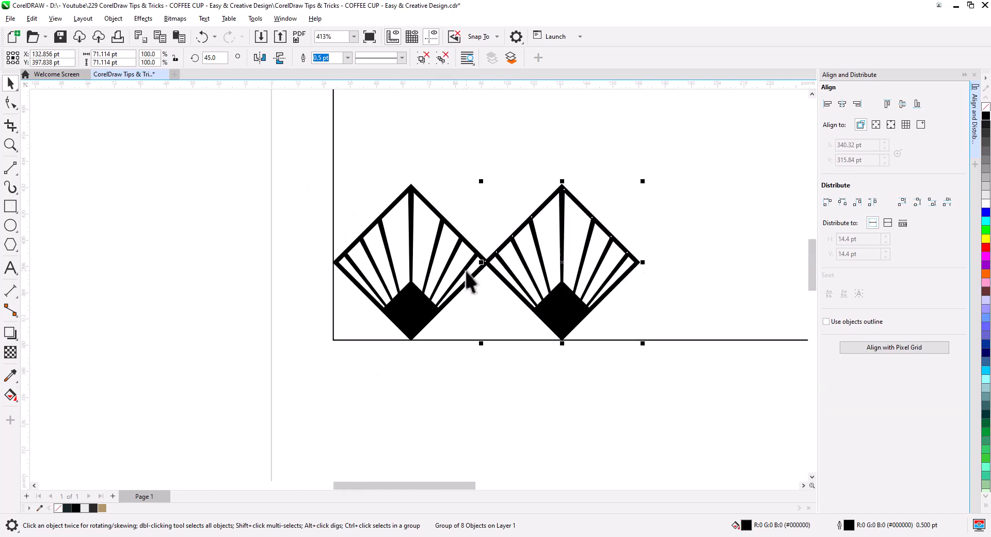
Step: Repeat the duplication at the same spacing until the horizontal row contains 15 motifs
scroll(480, 285, "down", 4)
left_click_drag(562, 345, 341, 333)
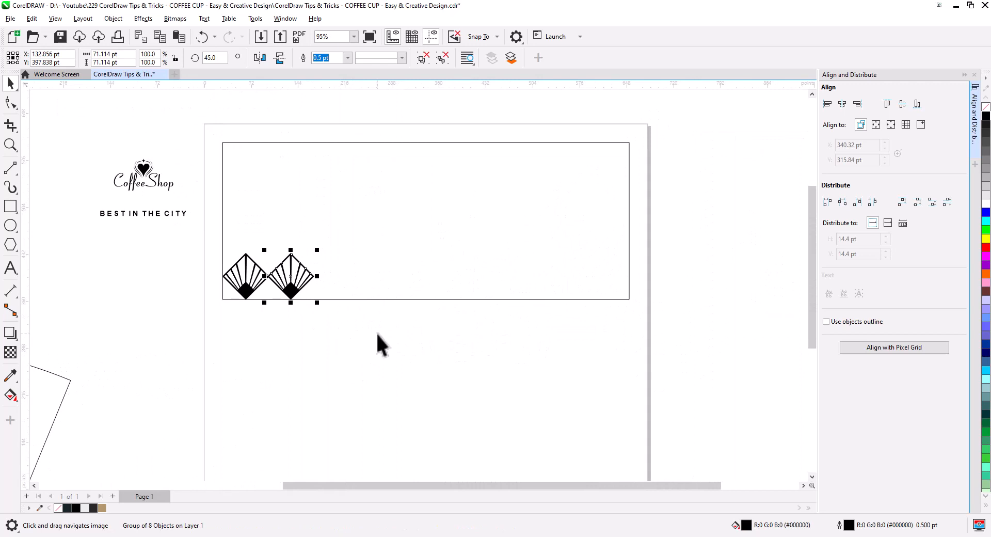
key("ctrl+d")
key("ctrl+d")
key("ctrl+d")
key("ctrl+d")
key("ctrl+d")
key("ctrl+d")
key("ctrl+d")
key("ctrl+d")
key("ctrl+d")
key("ctrl+d")
key("ctrl+d")
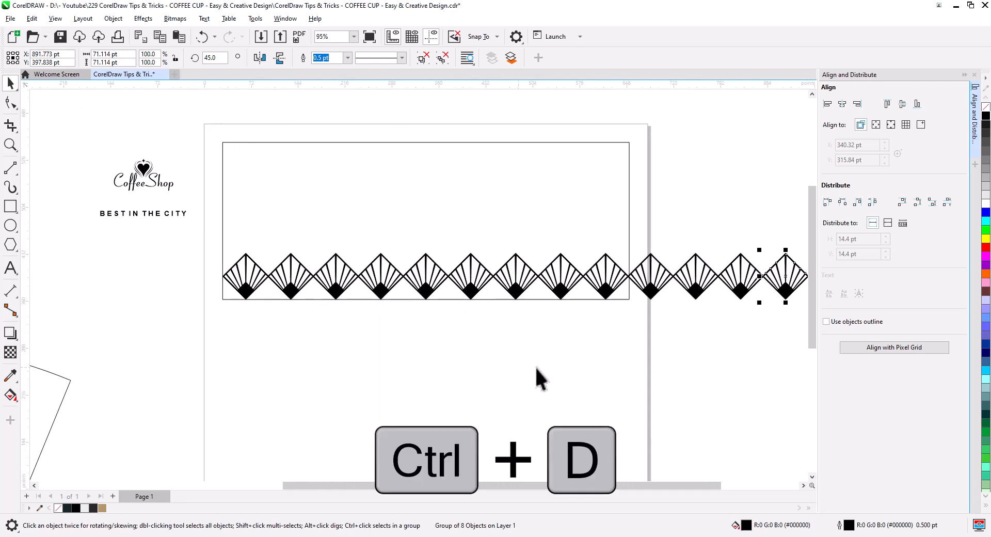
left_click_drag(534, 367, 496, 362)
key("ctrl+d")
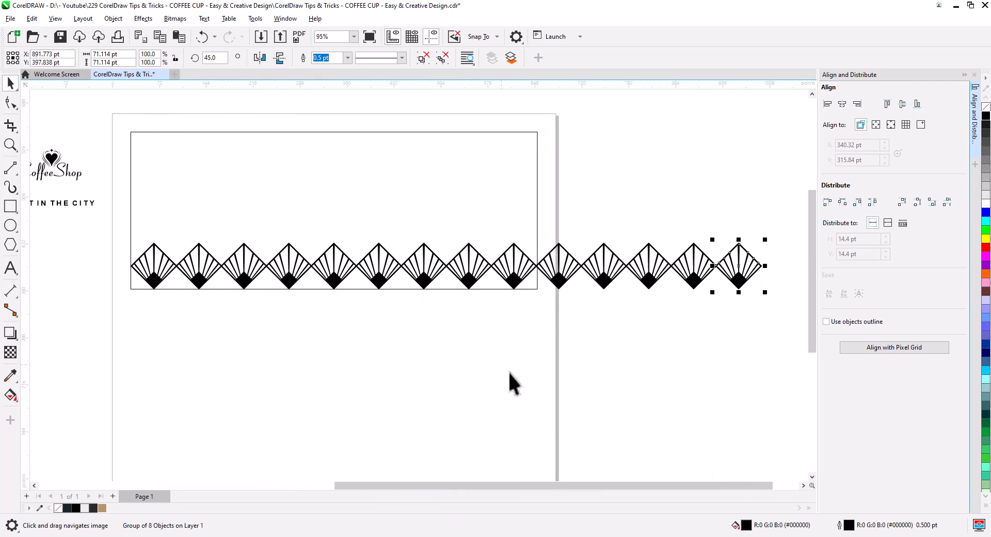
key("ctrl+d")
Step: Select all the motifs in the row and group them
scroll(574, 345, "down", 2)
left_click_drag(743, 338, 269, 253)
key("ctrl+g")
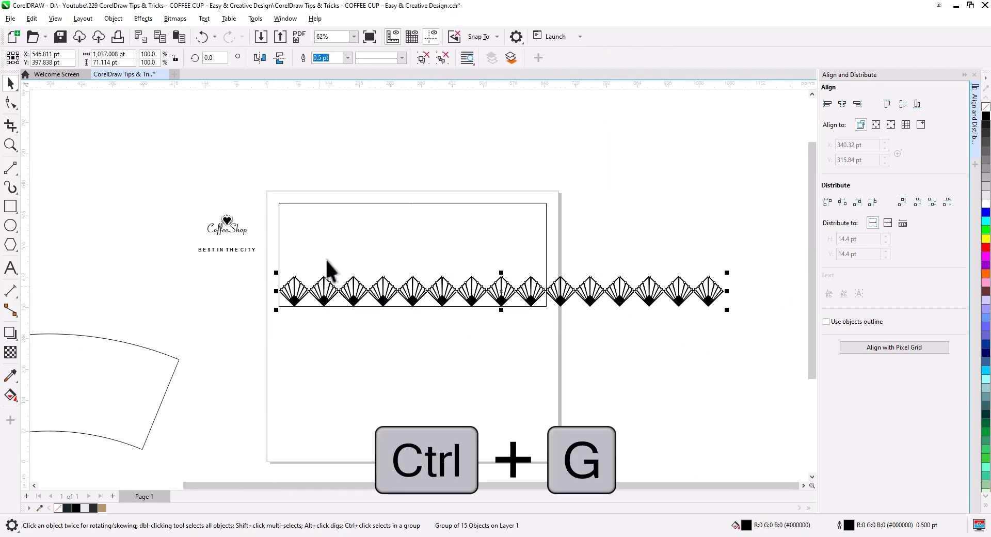
Step: Copy the large rectangle's width of 623.622 pt and apply it to the motif row, scaling it proportionally
left_click(350, 221)
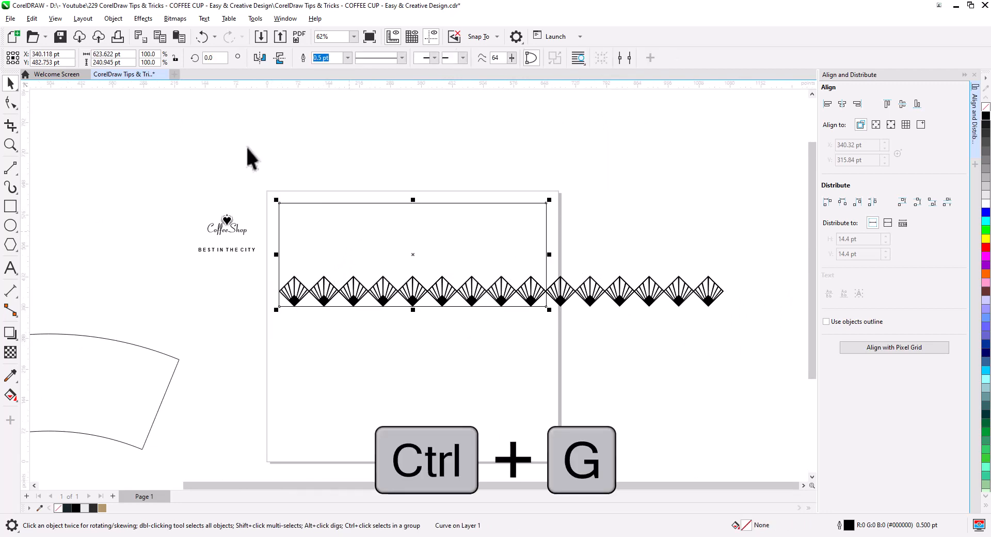
right_click(104, 54)
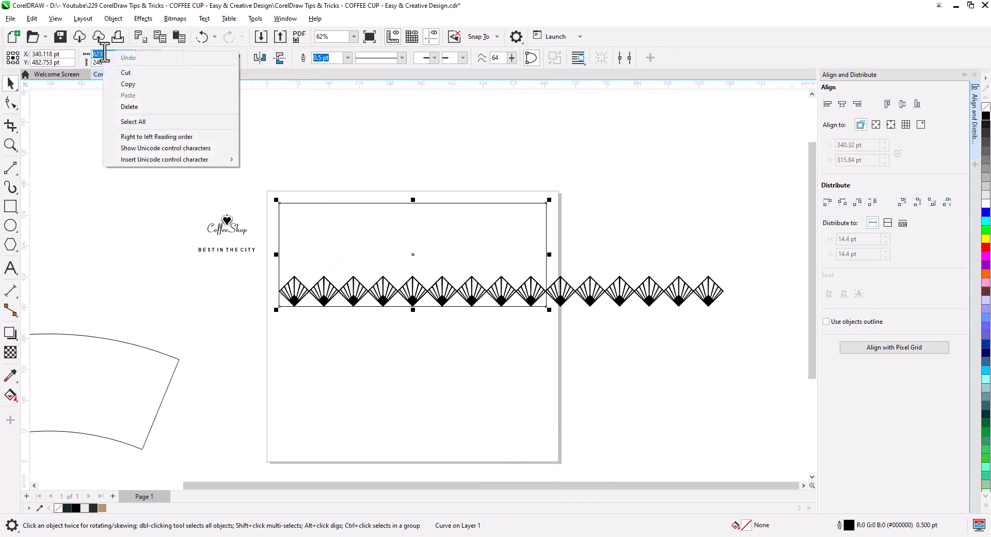
left_click(128, 84)
left_click(631, 299)
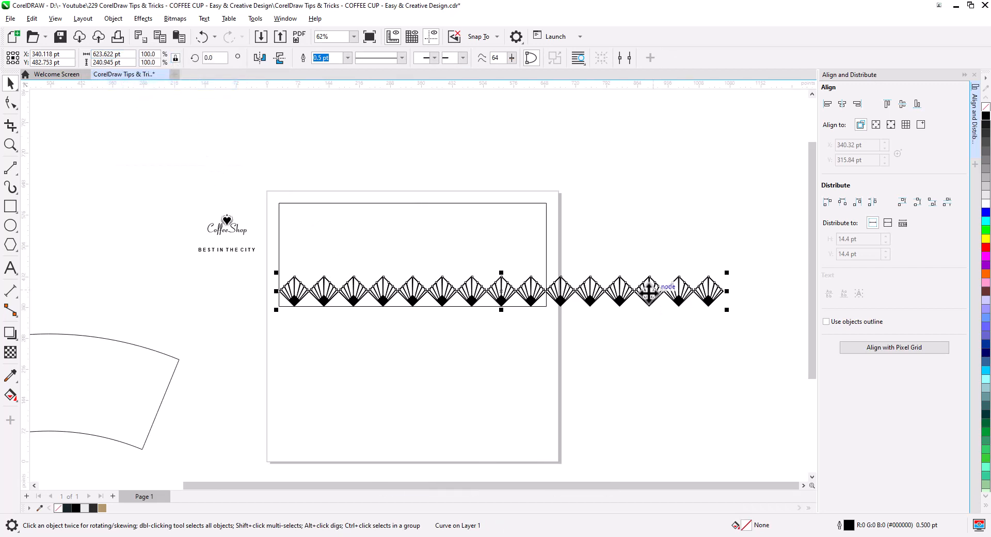
right_click(114, 54)
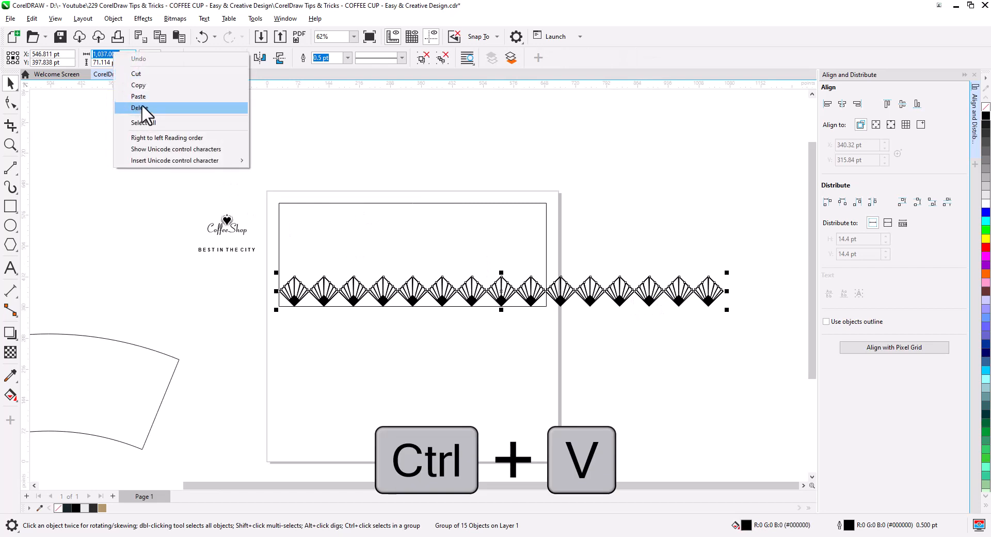
left_click(139, 97)
key("Return")
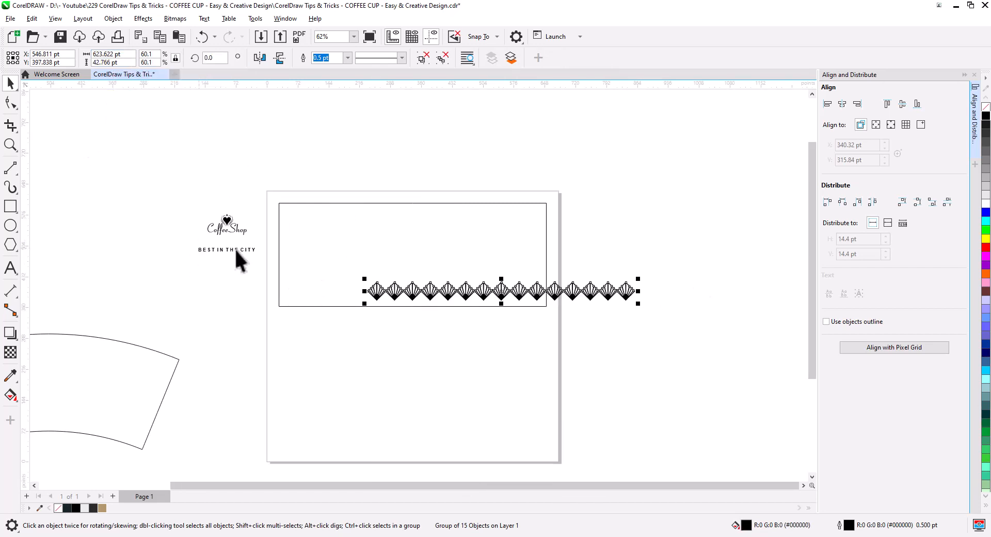
Step: Center the motif row horizontally on the large rectangle and align it with the rectangle's bottom edge
left_click(336, 264, "shift")
left_click(842, 104)
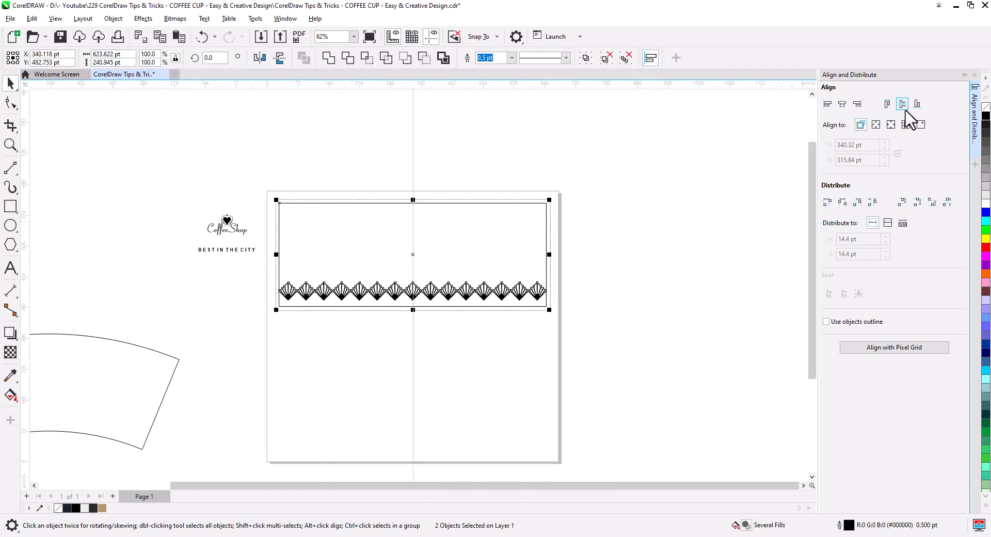
left_click(917, 104)
left_click(442, 321)
scroll(348, 286, "up", 7)
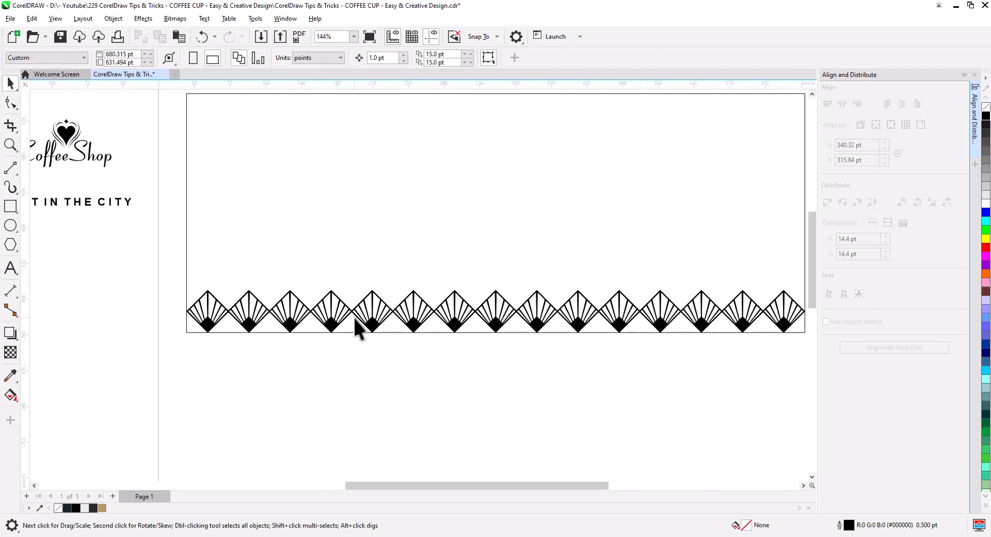
Step: Duplicate the motif row diagonally up and to the right by about half a motif to form a second row
left_click_drag(377, 372, 327, 334)
scroll(294, 342, "down", 1)
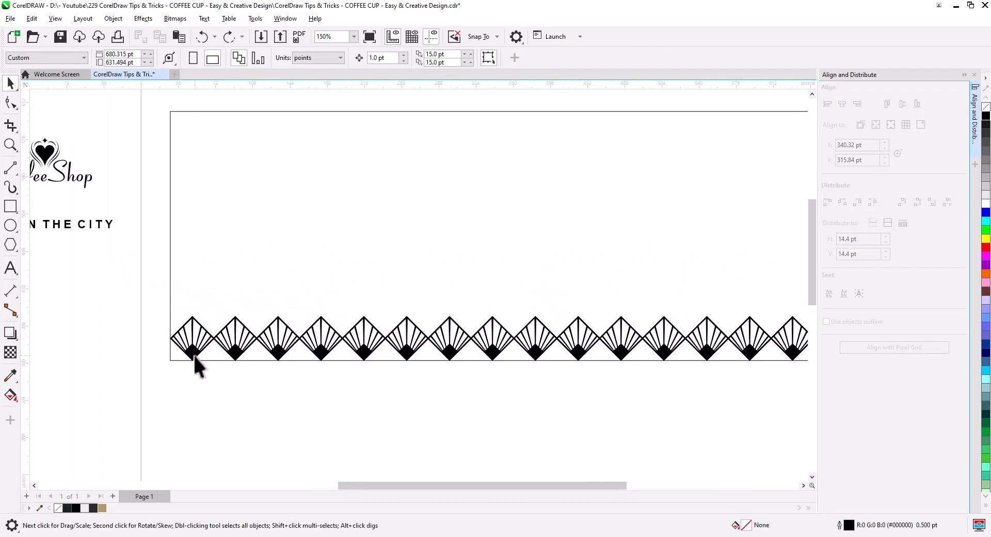
left_click(258, 351)
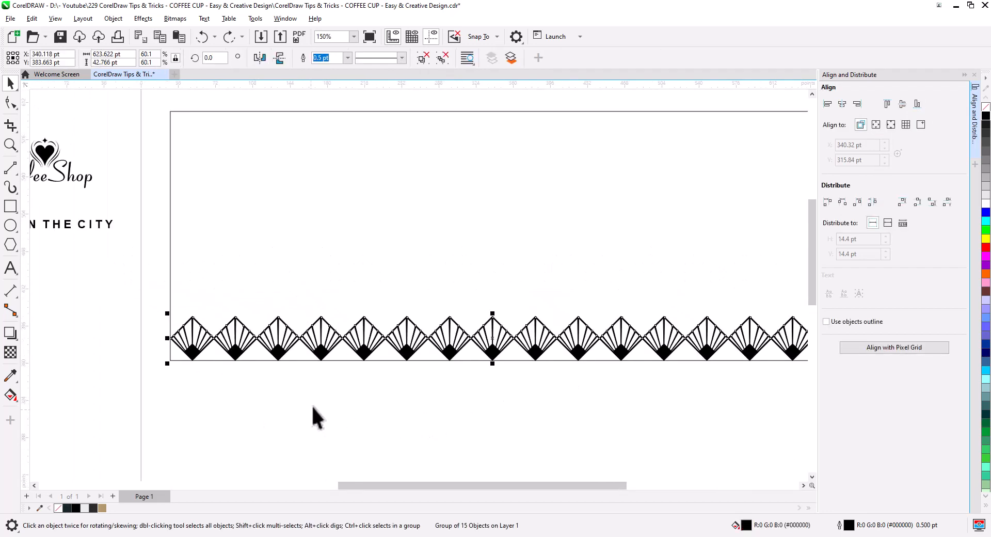
left_click_drag(178, 342, 200, 322)
left_click(227, 349)
scroll(196, 322, "up", 4)
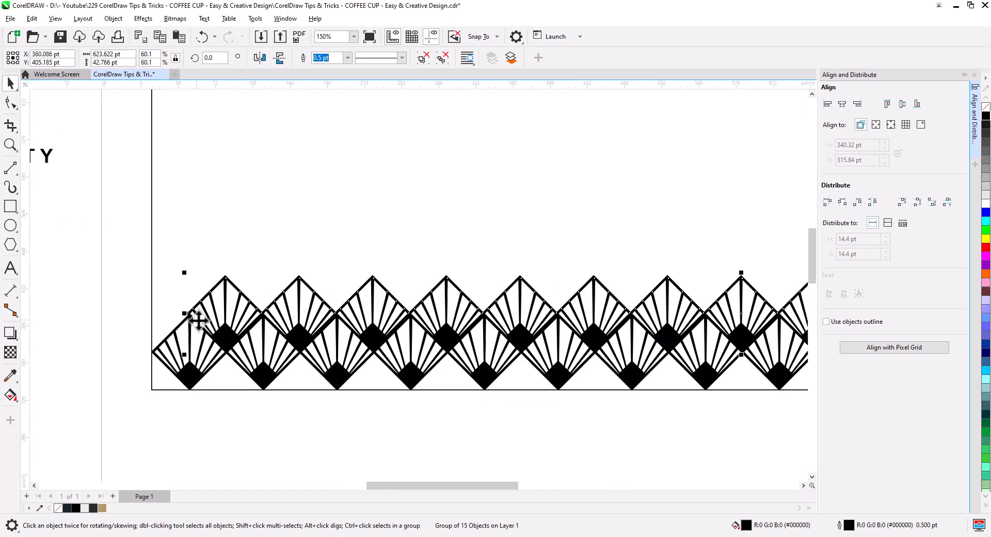
Step: Fine-tune the upper row's position so its leftmost corner coincides with the top corner of the lower row's first motif
scroll(201, 344, "up", 2)
left_click_drag(221, 354, 203, 287)
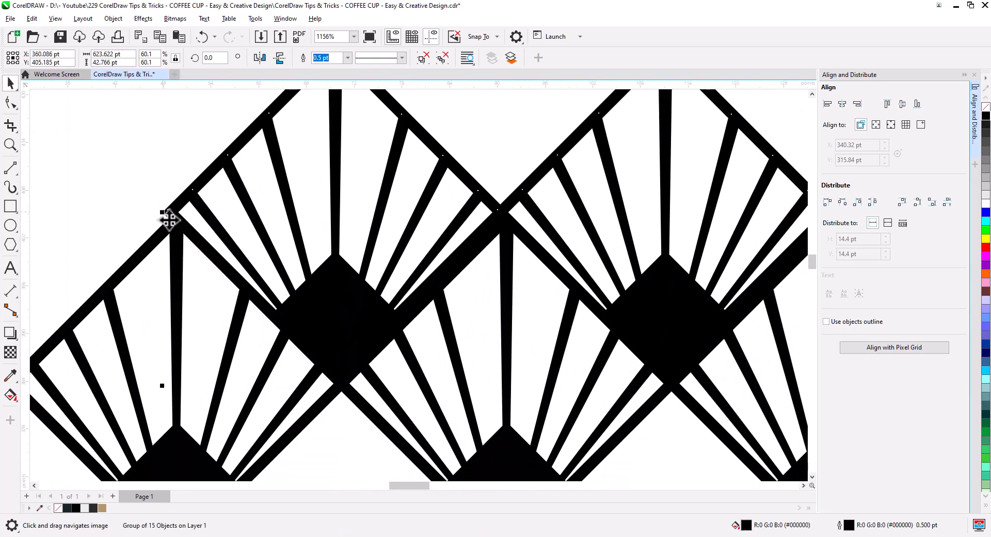
left_click_drag(166, 214, 177, 221)
scroll(230, 320, "down", 3)
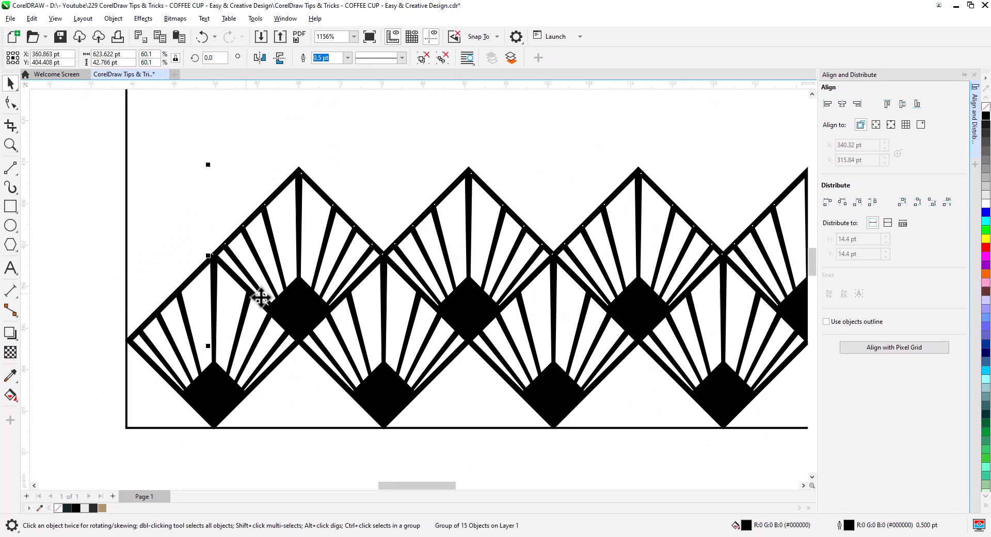
Step: Place the upper row's rightmost motif at the row's left end, its right corner meeting the neighbouring motif's left corner
scroll(337, 339, "down", 6)
left_click_drag(509, 394, 357, 360)
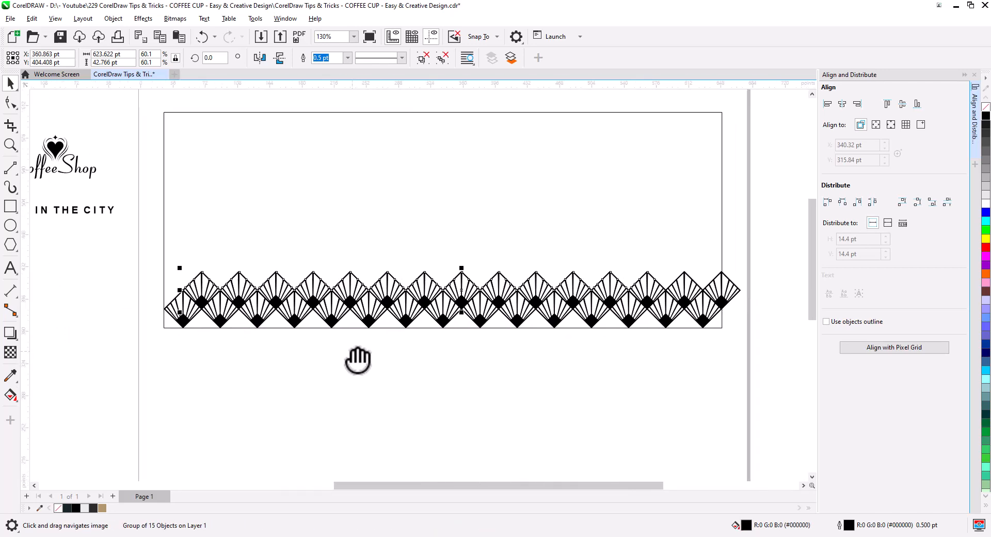
left_click(738, 312)
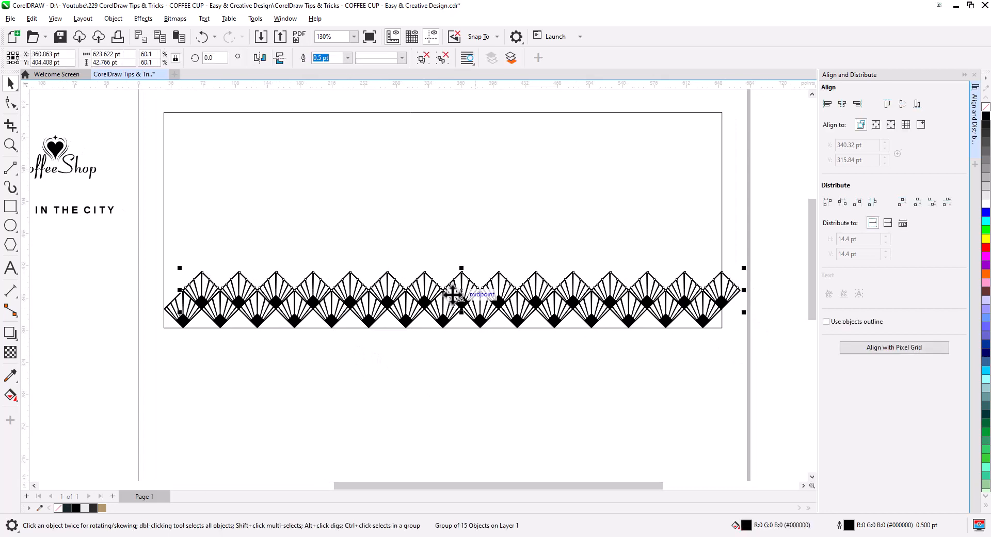
left_click(582, 441)
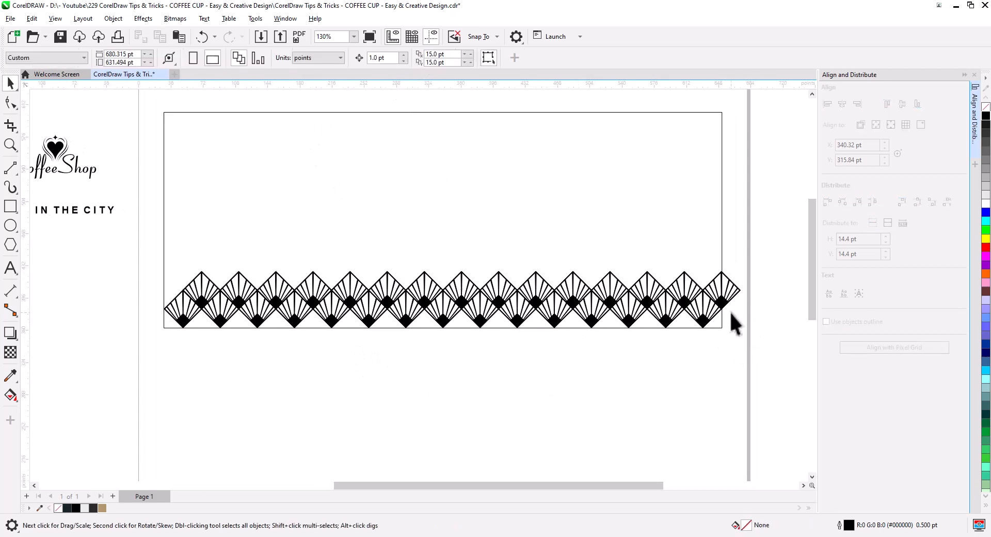
left_click_drag(739, 304, 176, 283)
left_click(206, 307)
scroll(155, 292, "up", 10)
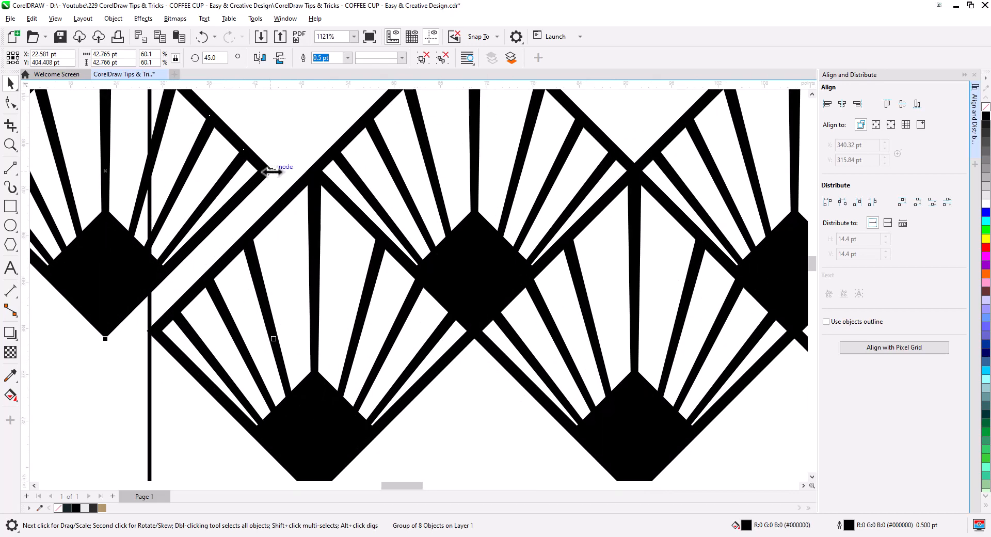
left_click_drag(270, 172, 320, 172)
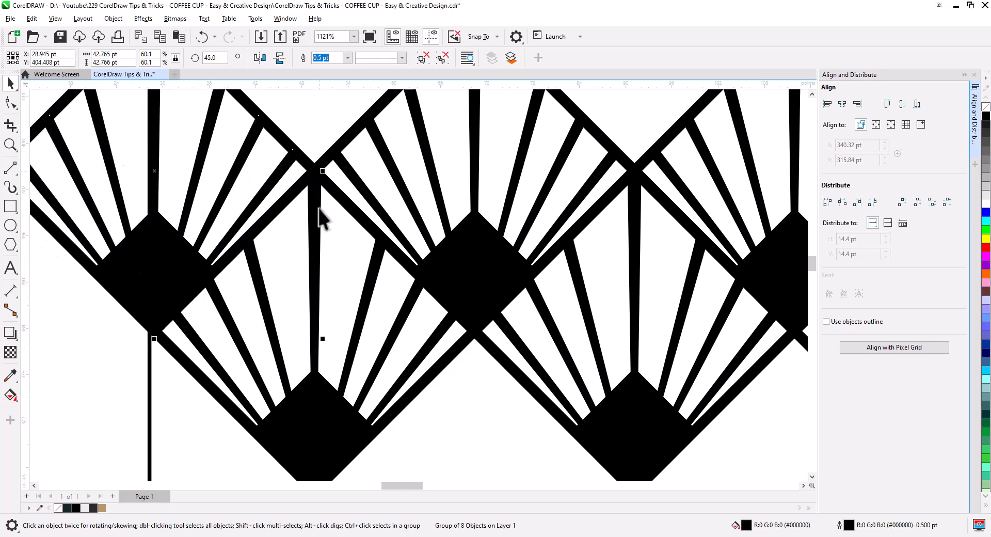
Step: Group all the motifs of the two staggered rows into one object
left_click(100, 341)
scroll(256, 341, "down", 8)
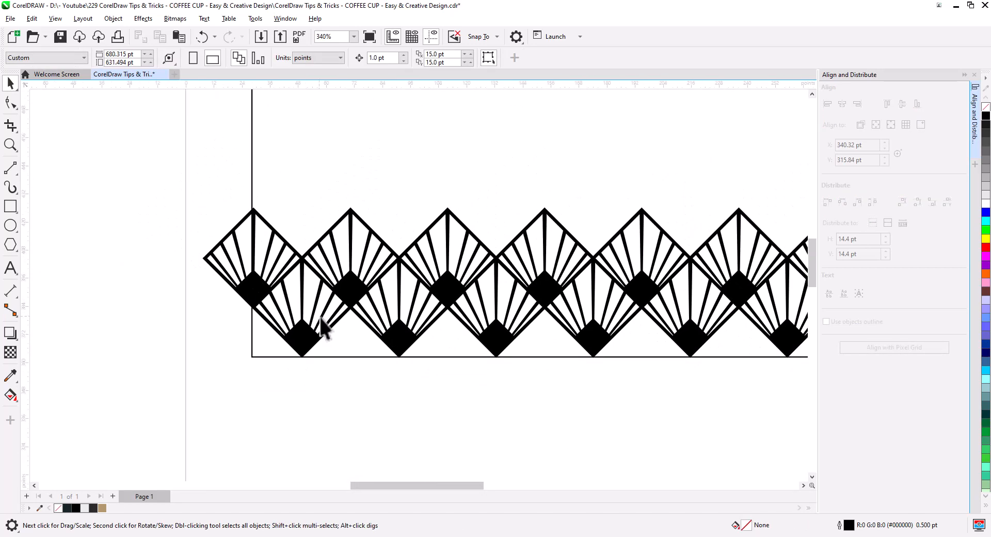
scroll(311, 348, "down", 3)
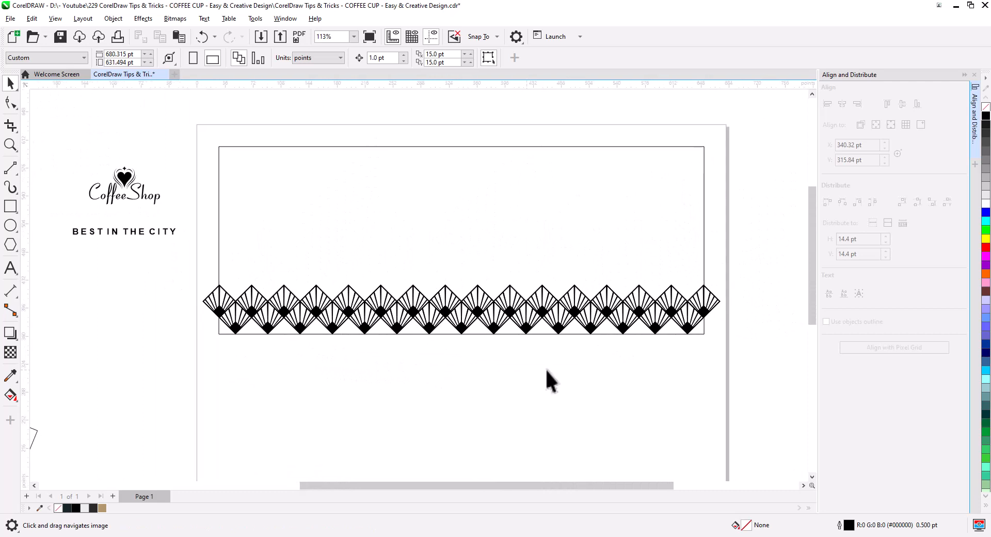
left_click_drag(757, 373, 193, 258)
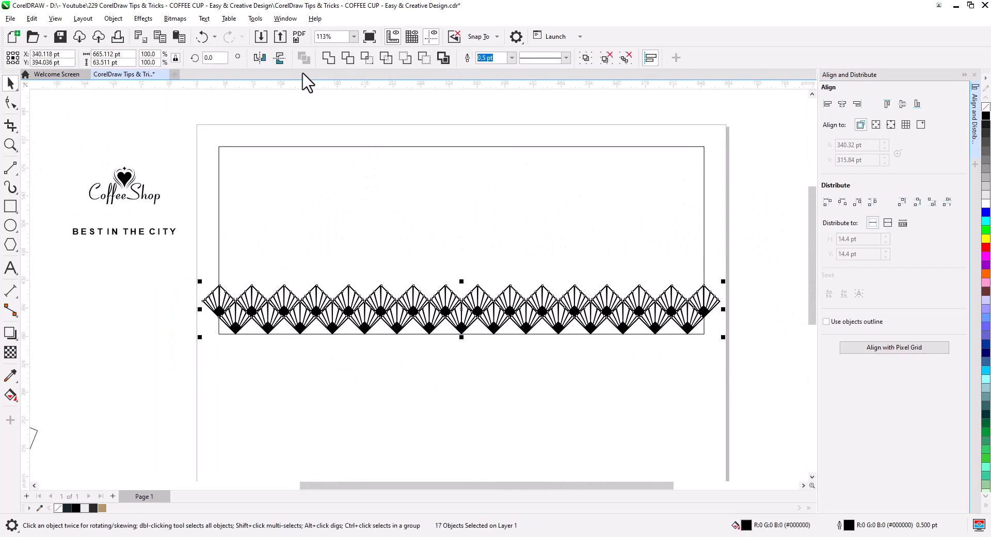
key("ctrl+g")
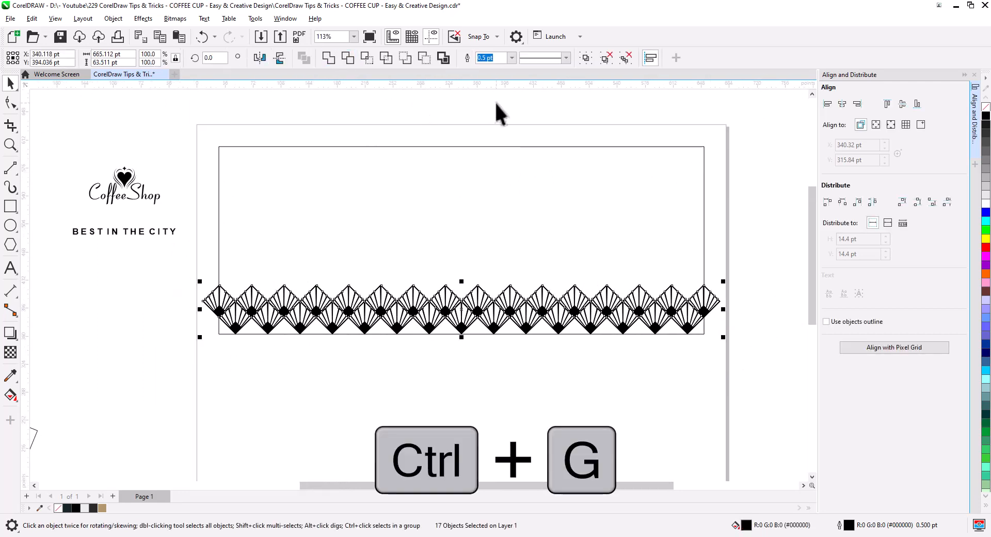
left_click(364, 359)
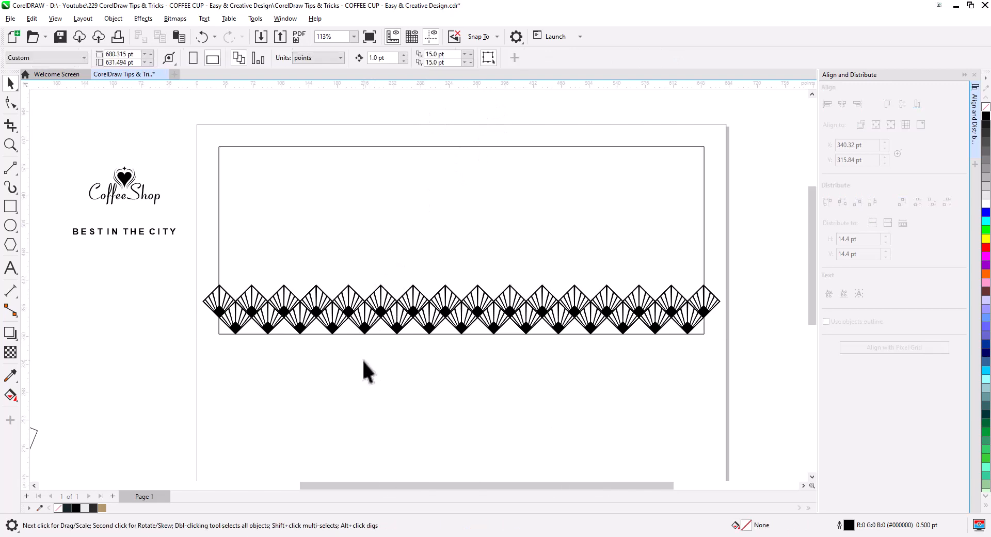
Step: Copy the grouped double row straight up so its lower tips meet the notches between the top-row motifs
left_click(363, 330)
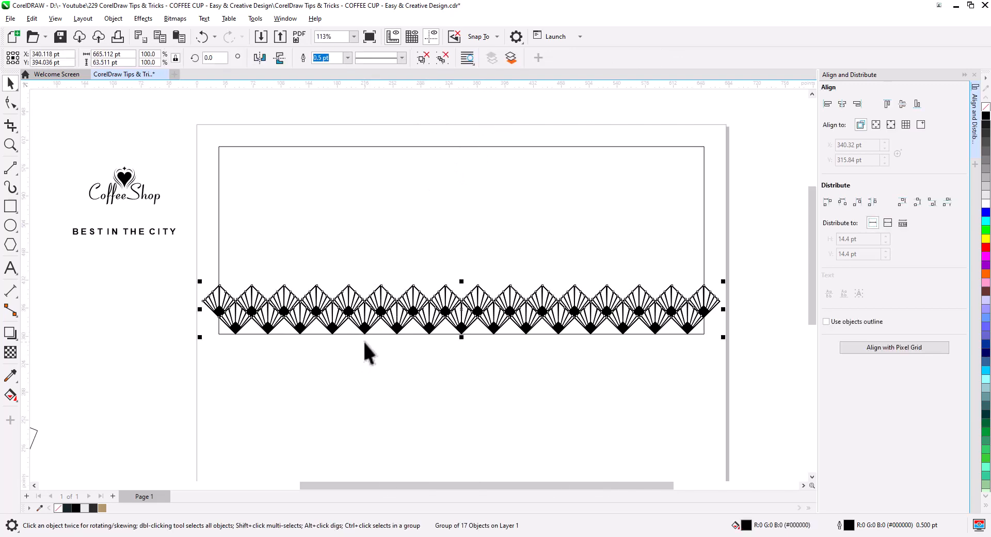
scroll(363, 339, "up", 2)
scroll(368, 340, "up", 4)
left_click_drag(364, 301, 376, 203)
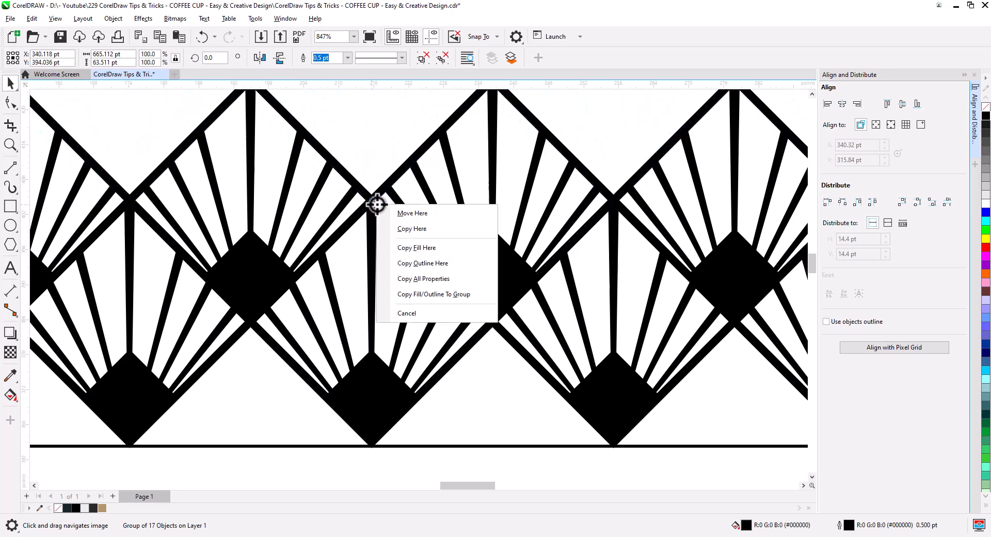
left_click(402, 228)
scroll(375, 274, "down", 5)
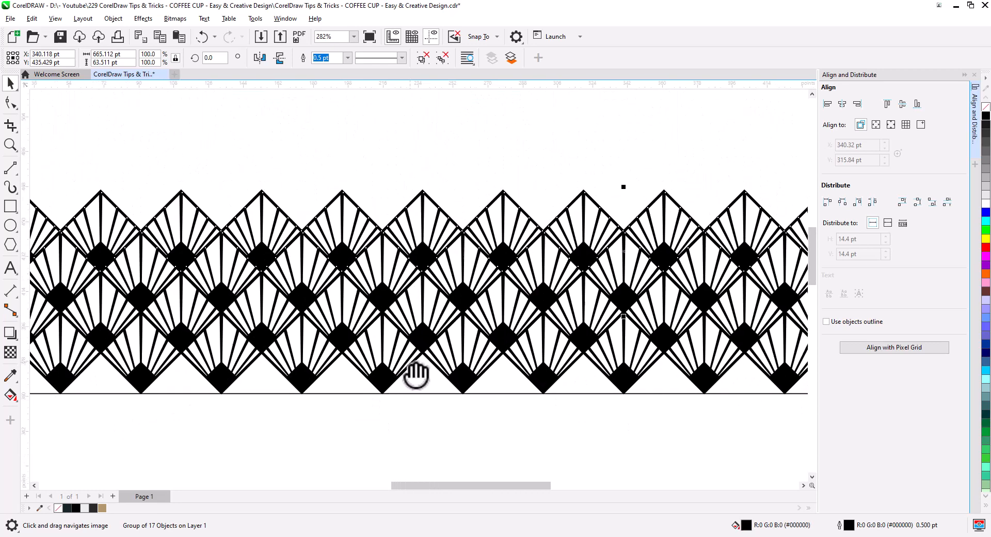
Step: Repeat the upward duplication for a third double row, and group all three double rows together
key("ctrl+d")
key("ctrl+d")
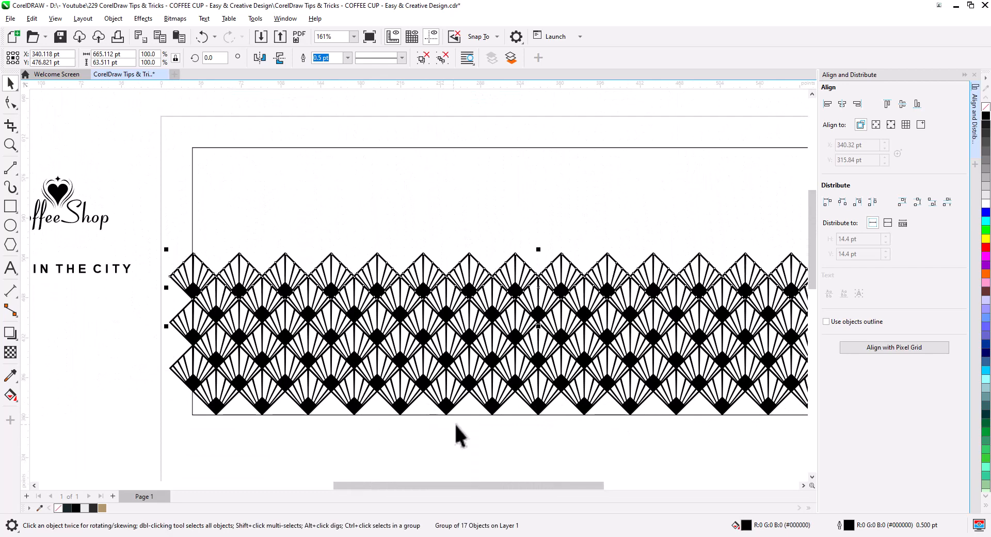
scroll(437, 413, "down", 1)
left_click_drag(530, 455, 468, 411)
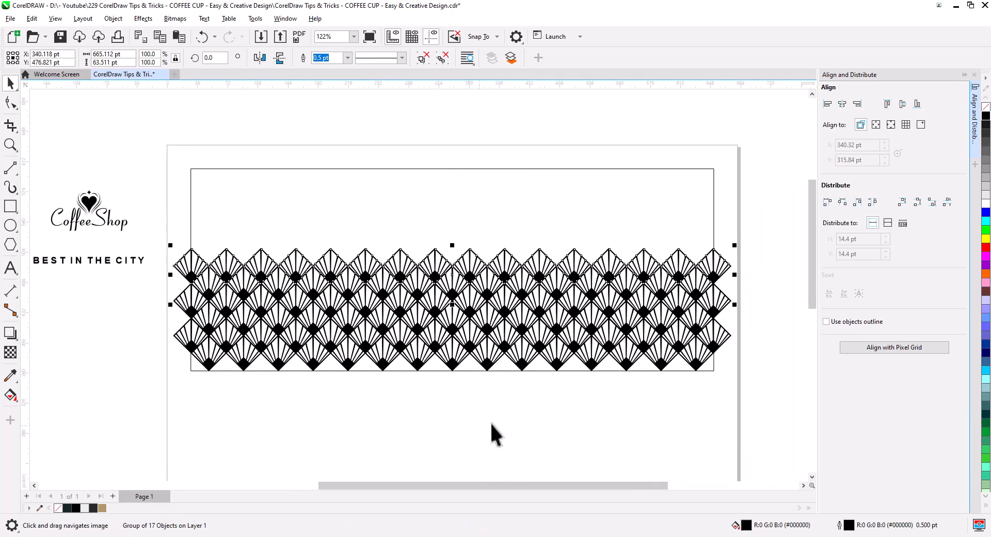
left_click_drag(765, 403, 160, 207)
left_click(348, 396)
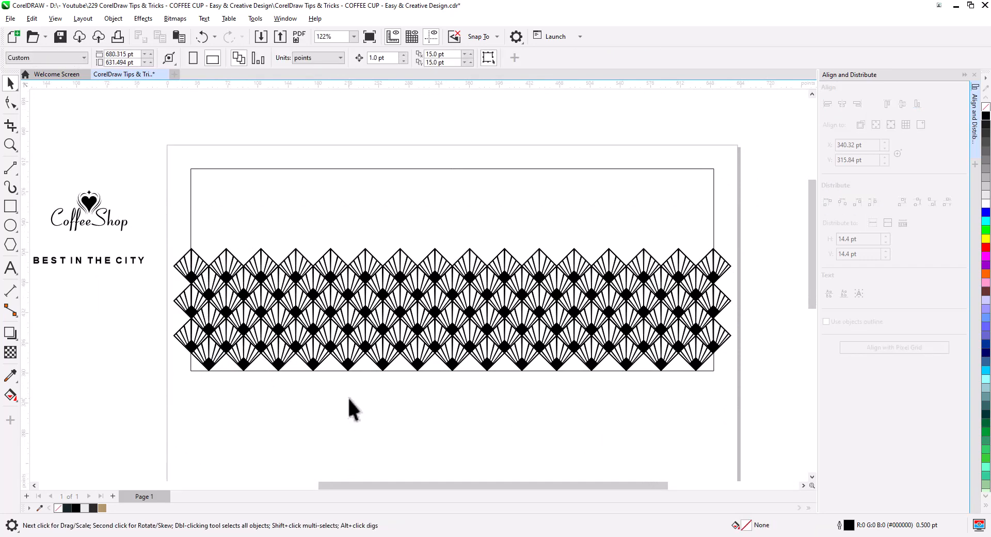
Step: Move the pattern group straight down so the second row's lower tips sit on the large rectangle's bottom edge
scroll(348, 394, "up", 4)
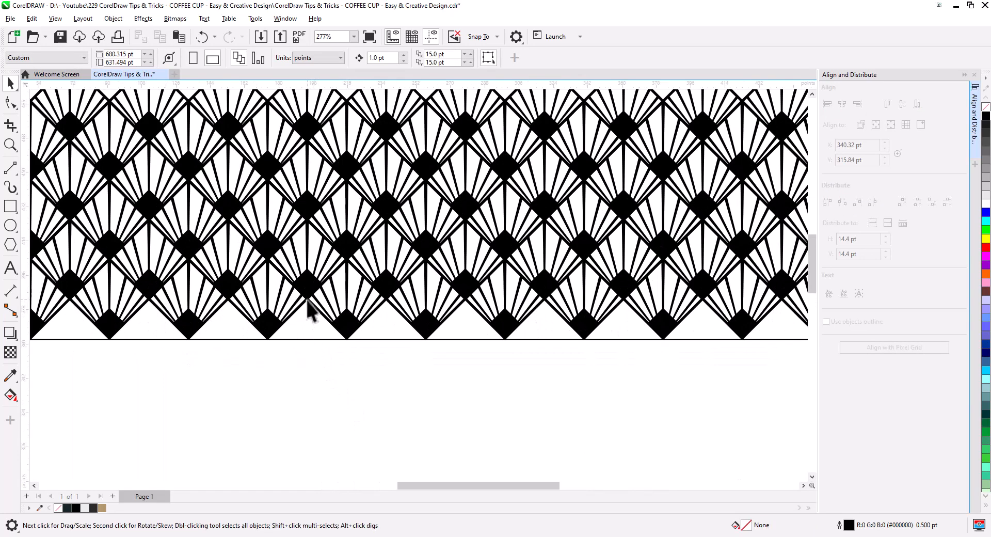
left_click(310, 304)
left_click_drag(308, 301, 308, 340)
scroll(332, 397, "down", 3)
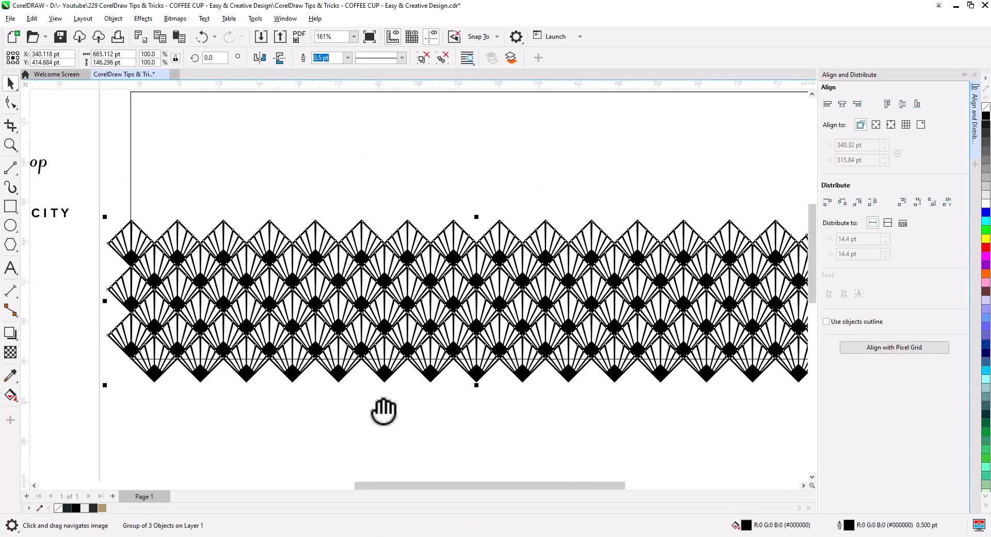
left_click(380, 406)
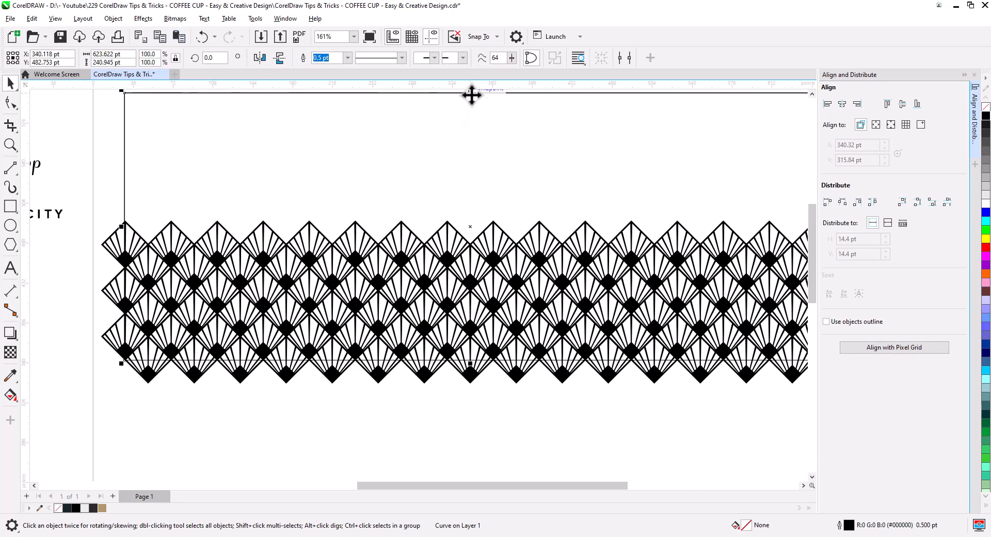
Step: Lower the top edge of the large rectangle's duplicate to the notches of the top motif row, about 104.8 pt high
left_click_drag(471, 92, 471, 241)
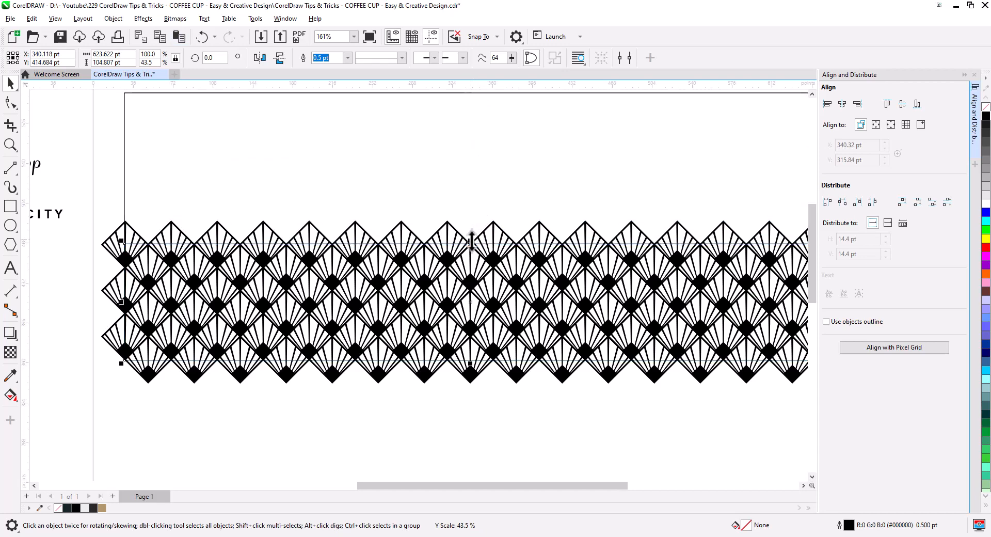
scroll(472, 250, "up", 4)
scroll(474, 250, "up", 2)
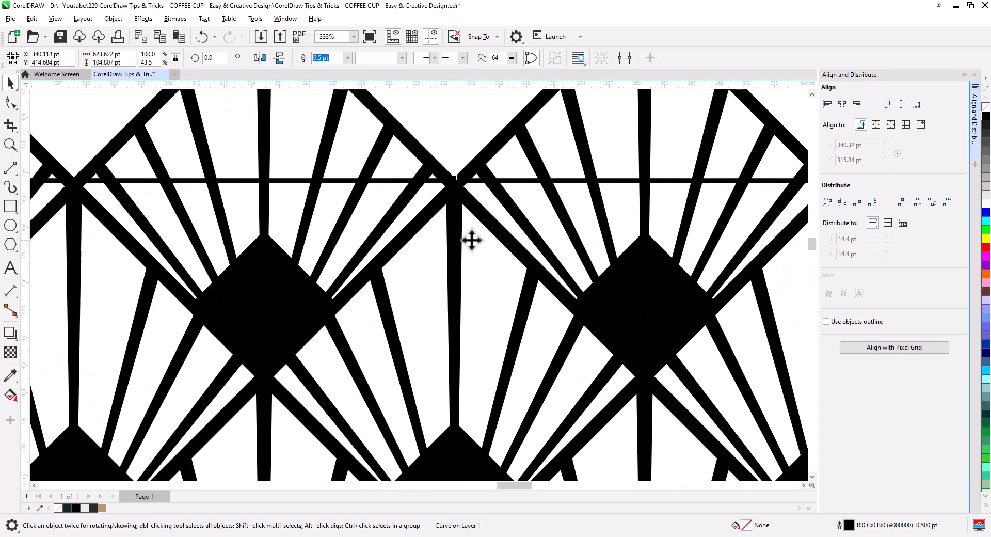
scroll(471, 239, "down", 5)
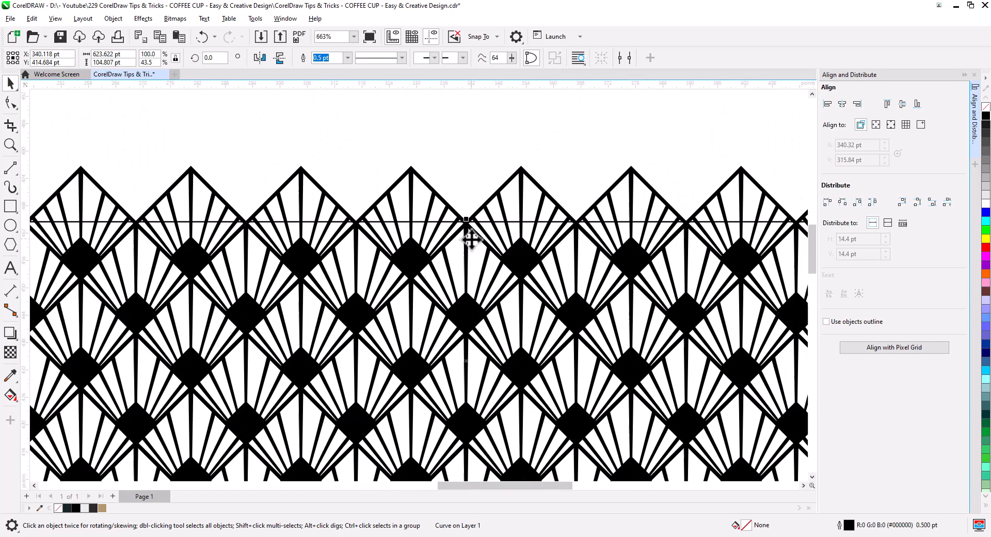
scroll(477, 281, "down", 2)
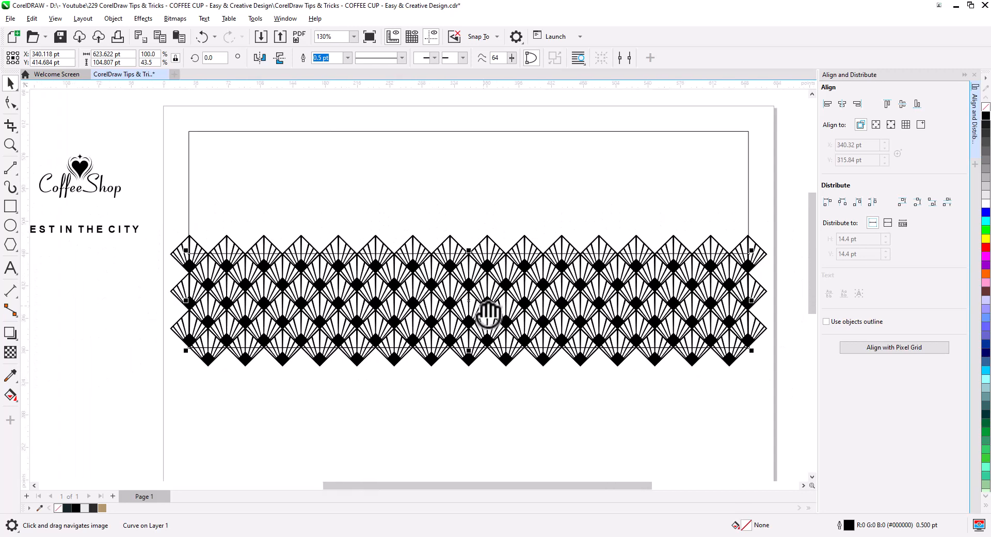
left_click(420, 215)
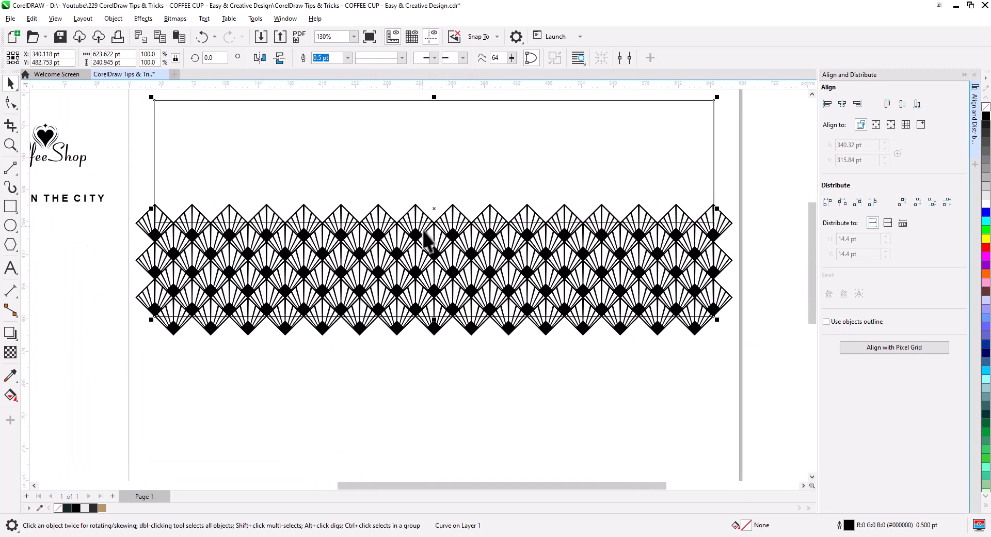
Step: PowerClip the pattern group inside the shortened rectangle
left_click(150, 246)
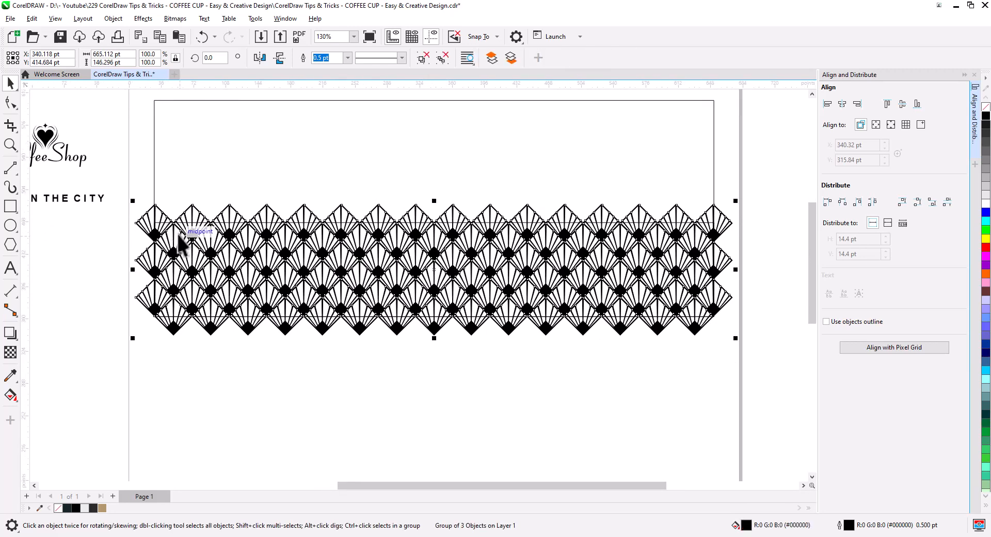
right_click(140, 223)
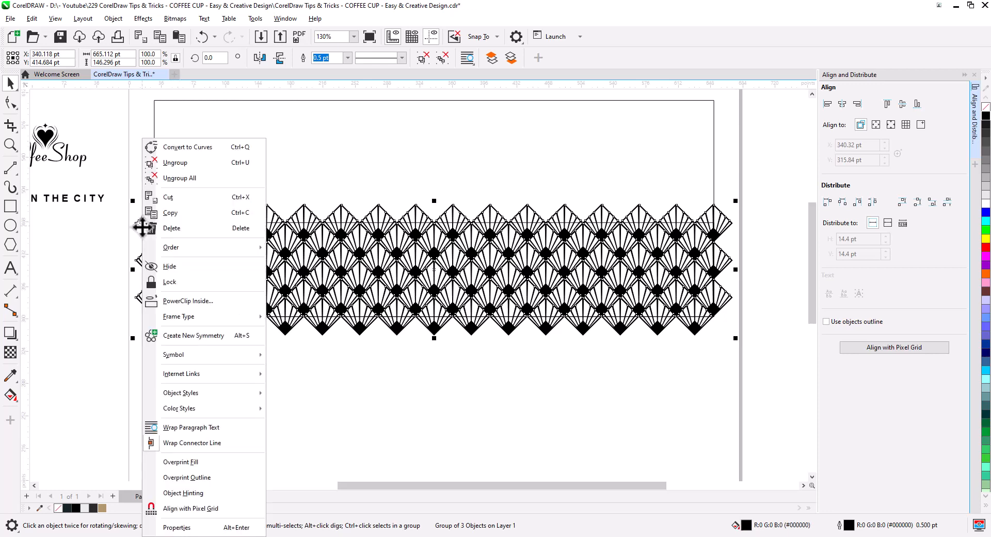
left_click(187, 301)
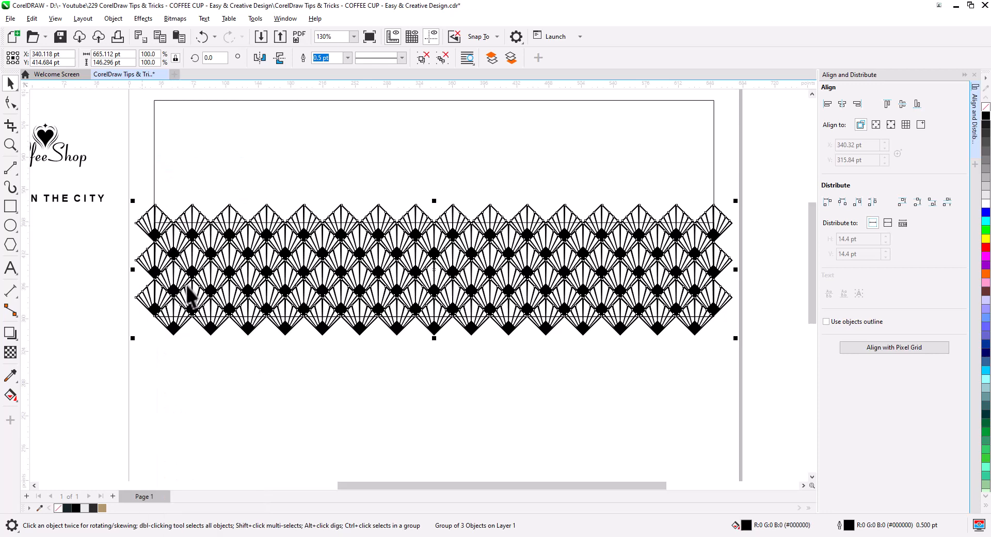
left_click(205, 223)
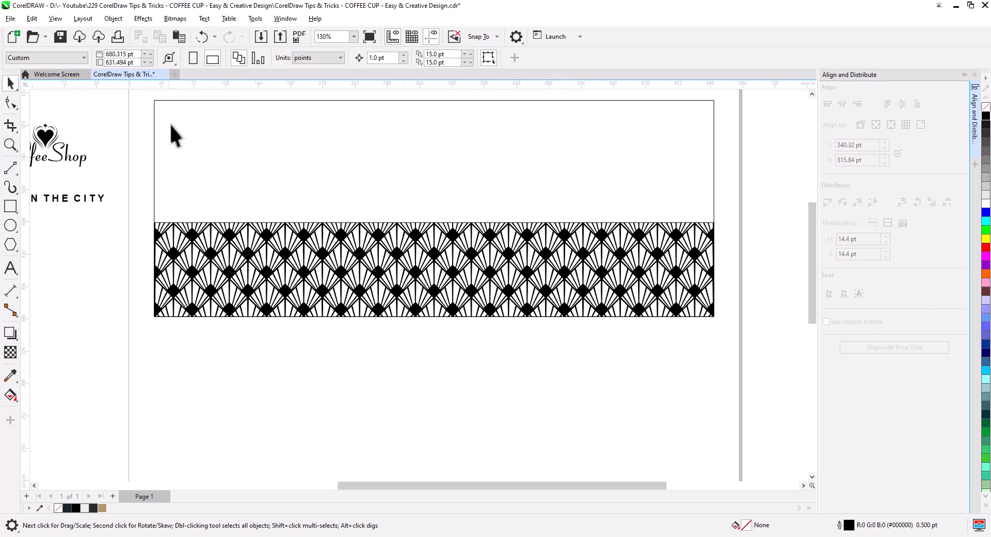
Step: Duplicate the large rectangle in place and shrink the copy to a strip about 21.3 pt high directly above the pattern band
left_click(190, 142)
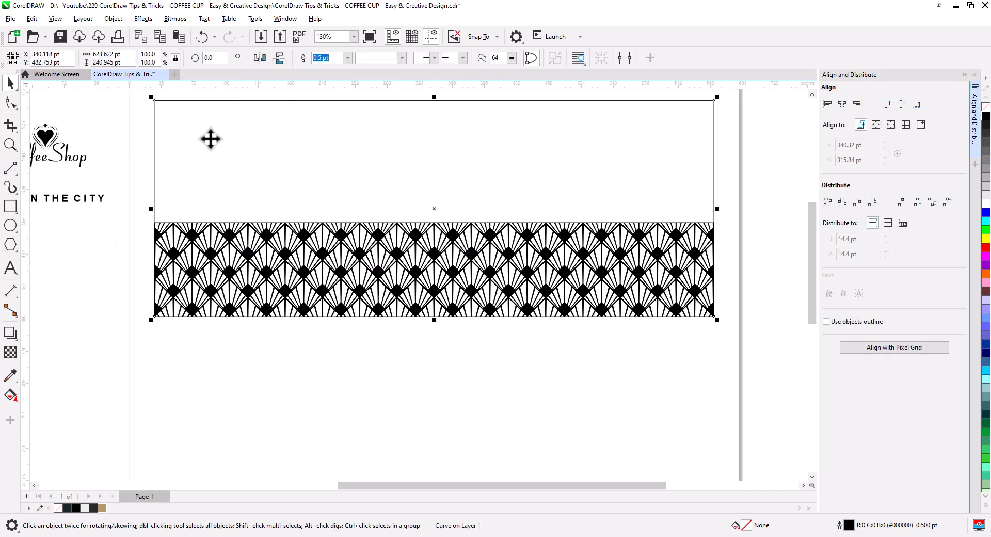
left_click(162, 38)
left_click(179, 38)
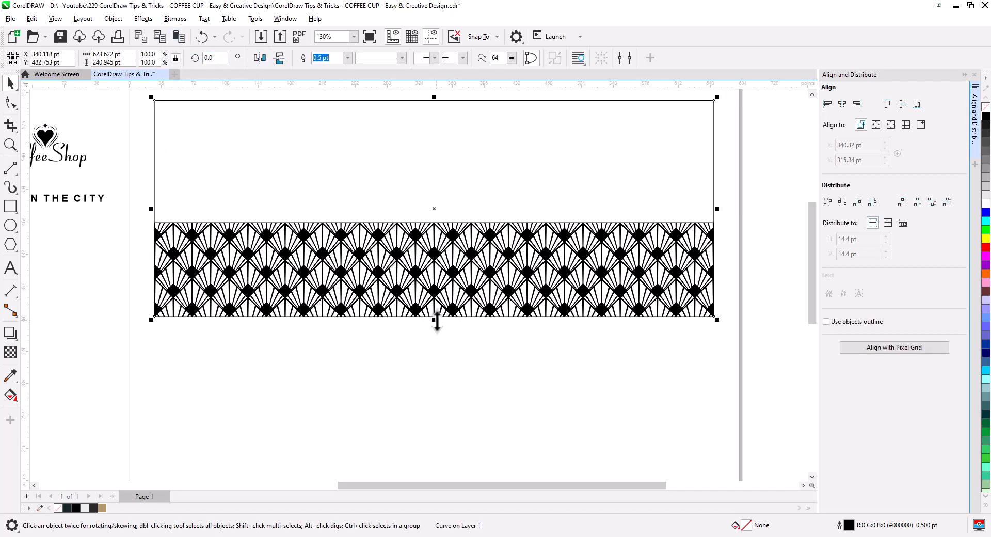
left_click_drag(434, 319, 434, 226)
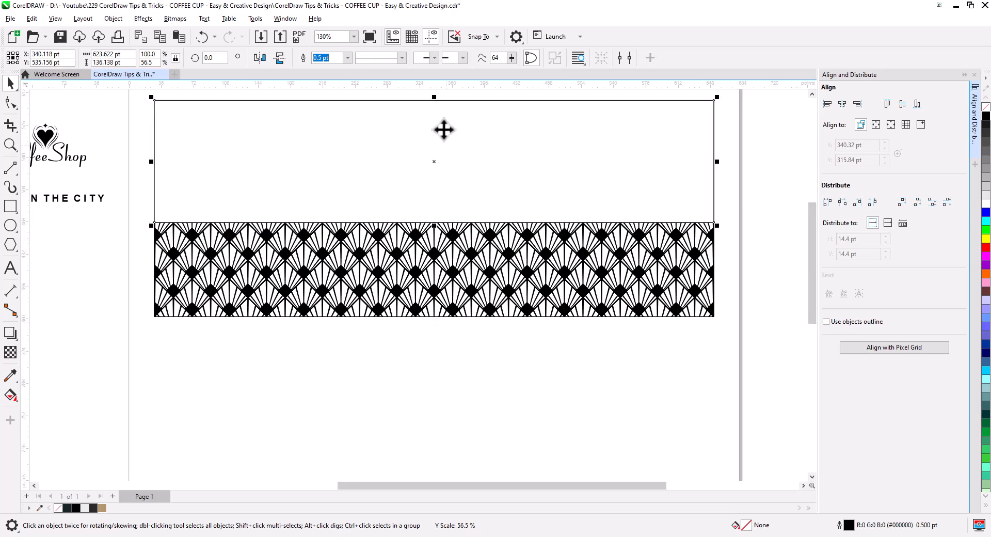
left_click_drag(435, 96, 428, 200)
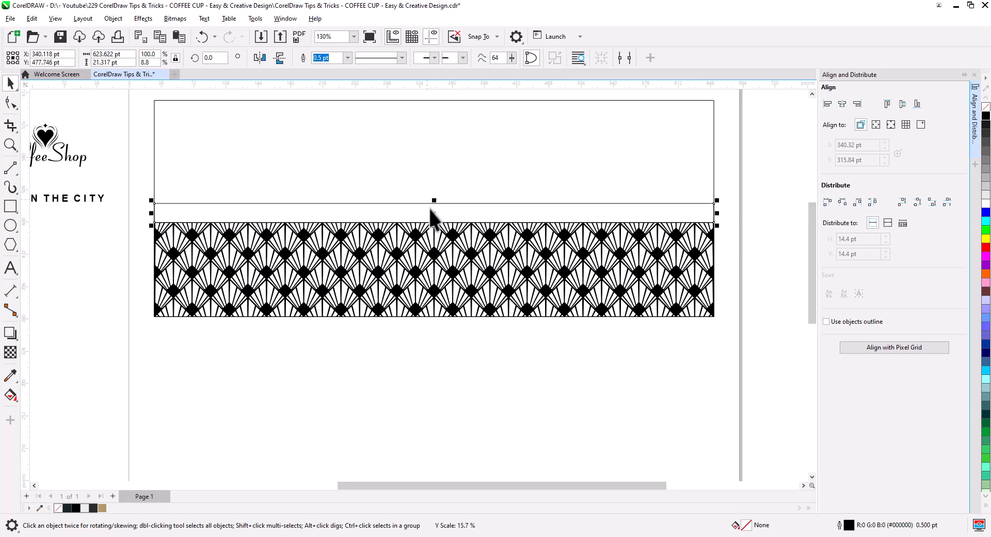
Step: Fill the narrow strip above the pattern band with black
left_click(473, 367)
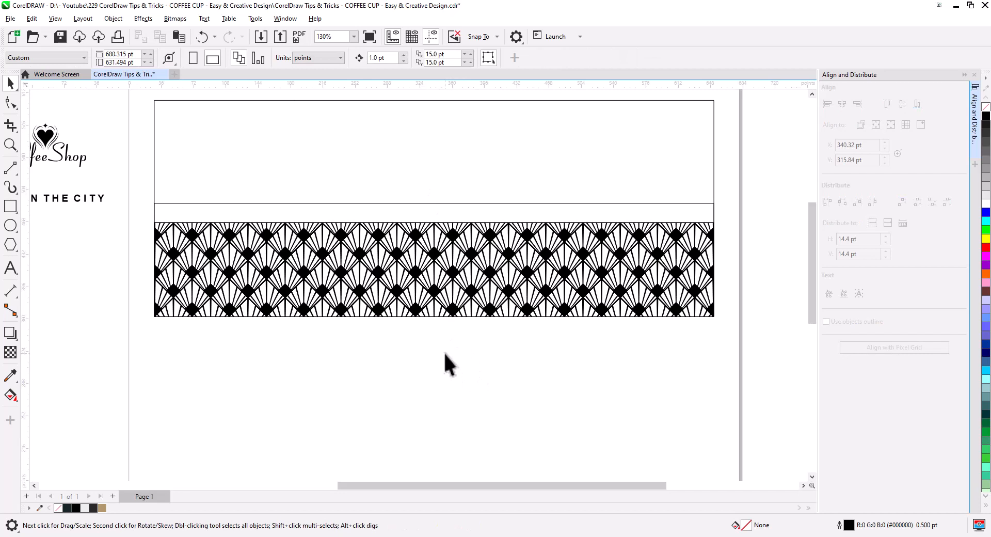
left_click(377, 212)
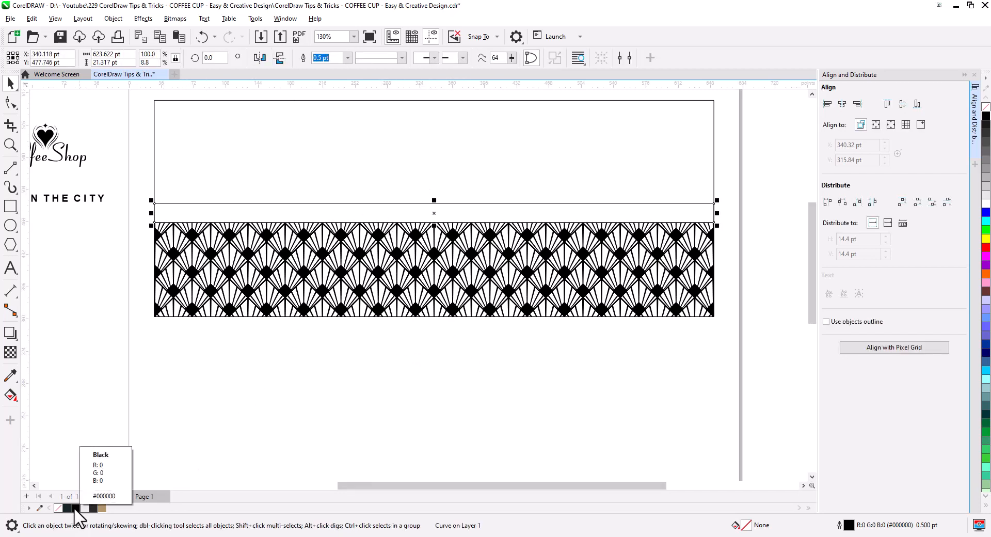
left_click(76, 507)
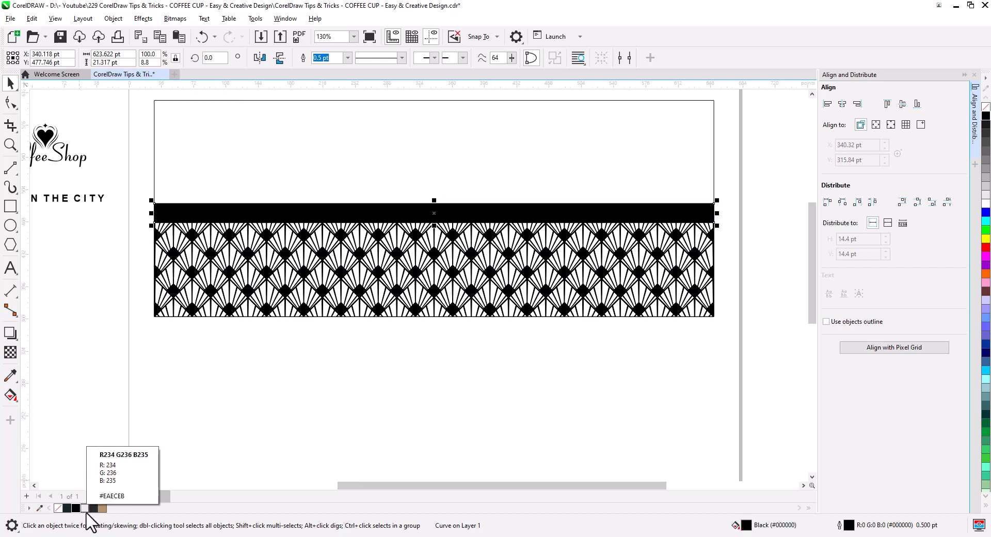
Step: Edit the PowerClip contents to give the pattern group a tan #B0976E fill and no outline
left_click(335, 295)
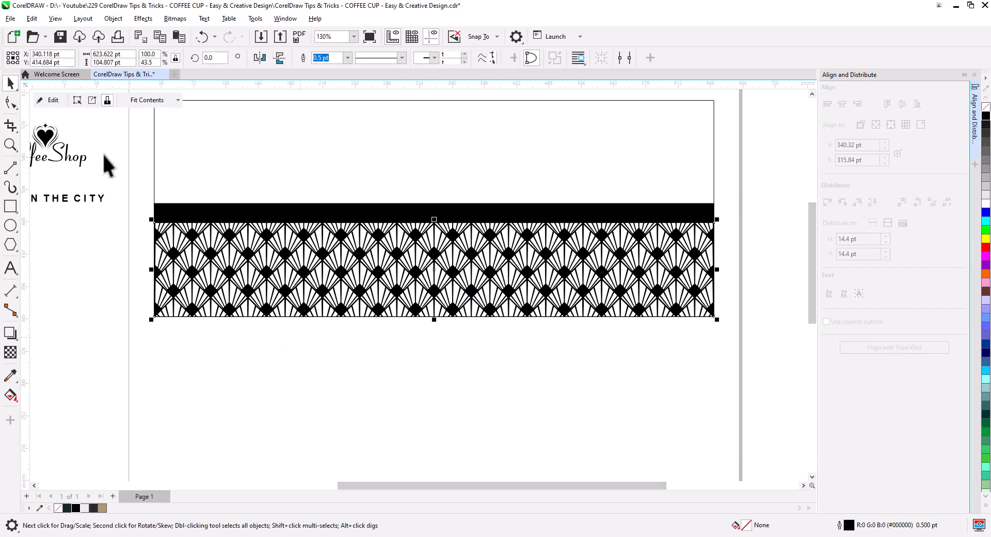
left_click(51, 100)
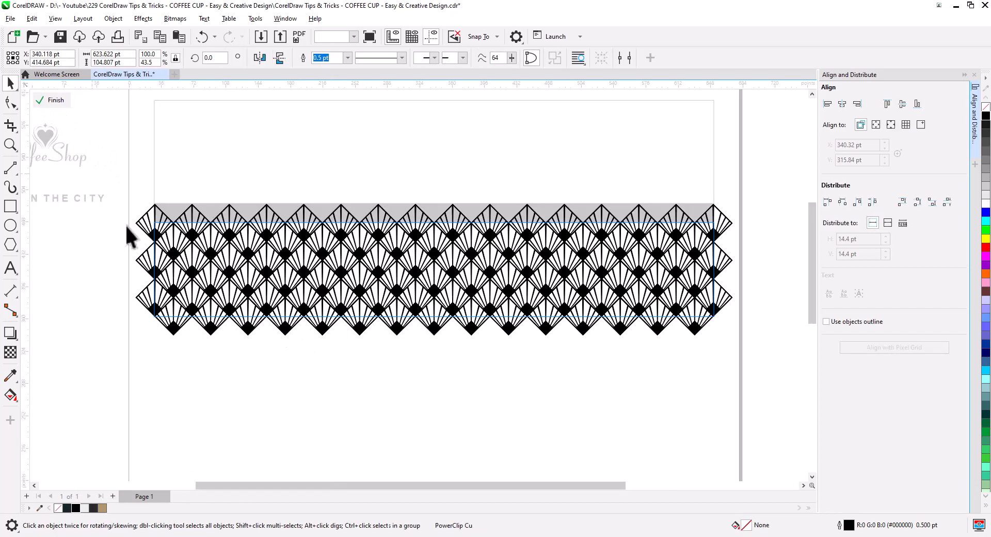
left_click(227, 328)
left_click(102, 508)
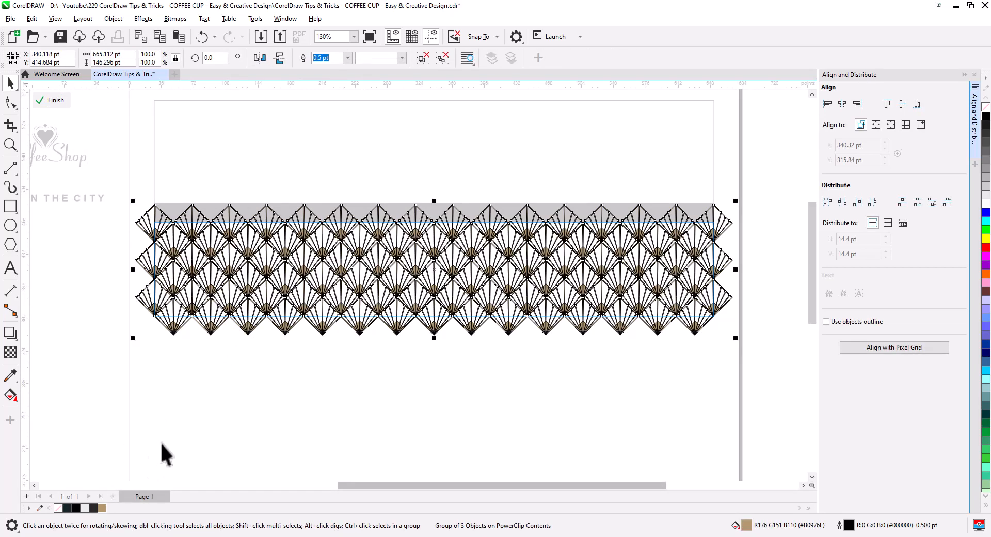
right_click(985, 111)
left_click(671, 361)
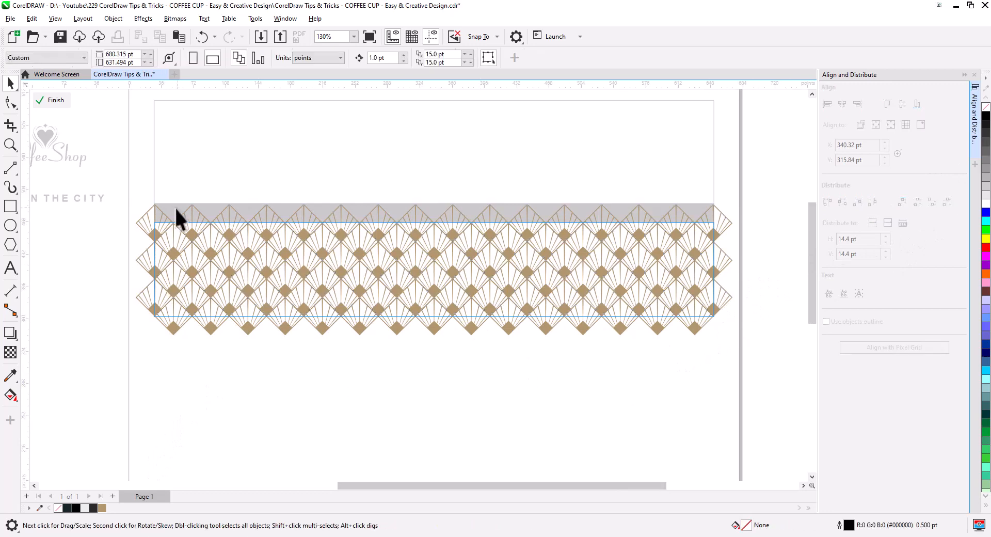
left_click(55, 100)
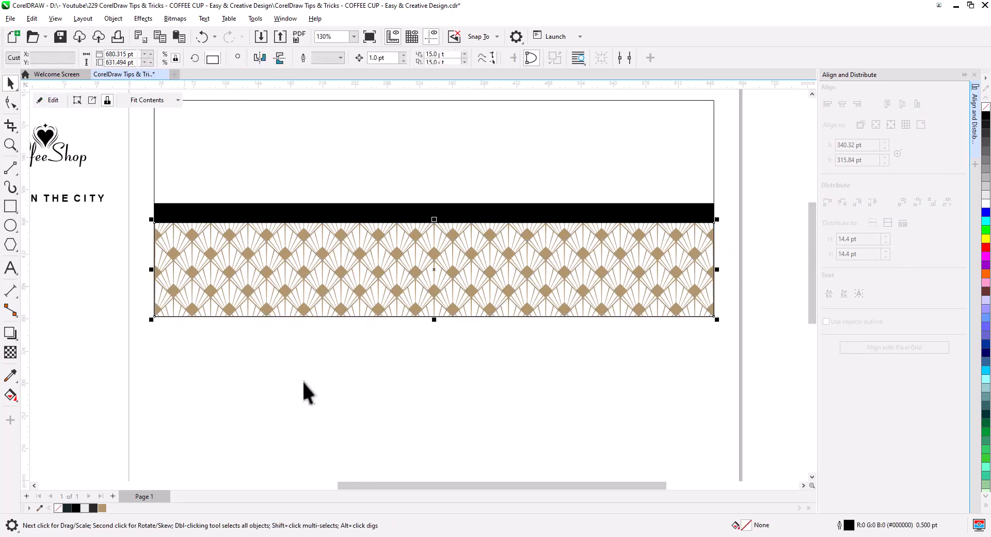
Step: Fill the background of the PowerClip pattern band with black
left_click(349, 315)
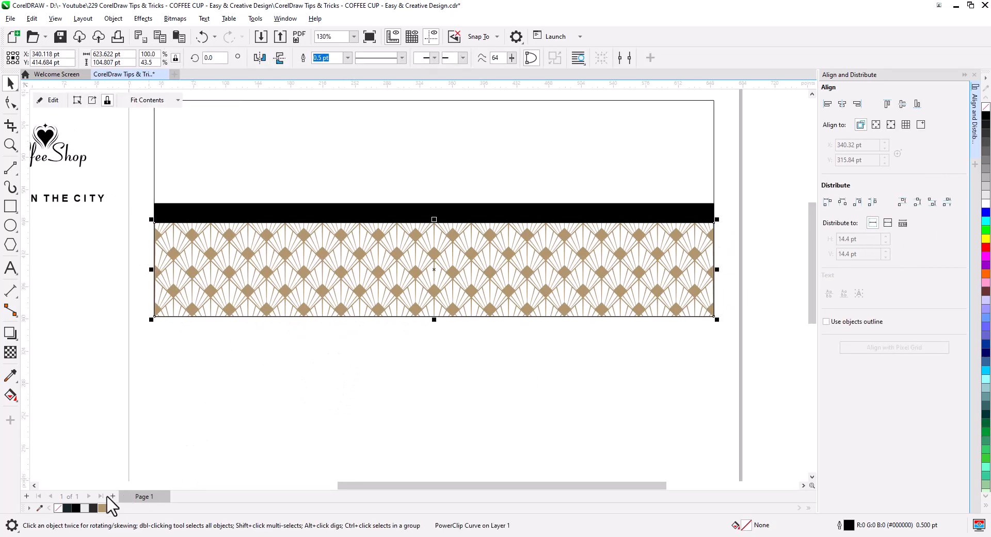
left_click(76, 507)
left_click(387, 431)
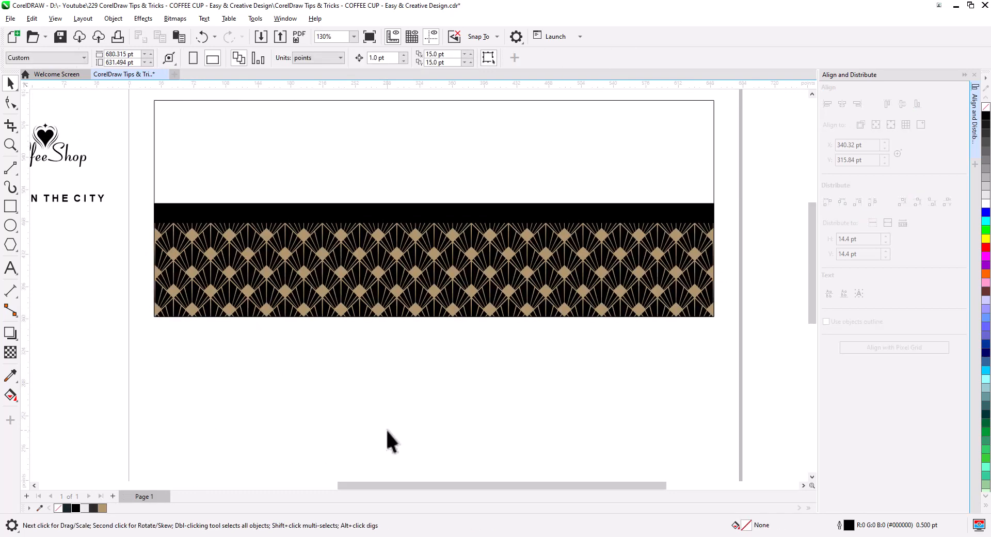
scroll(454, 296, "up", 3)
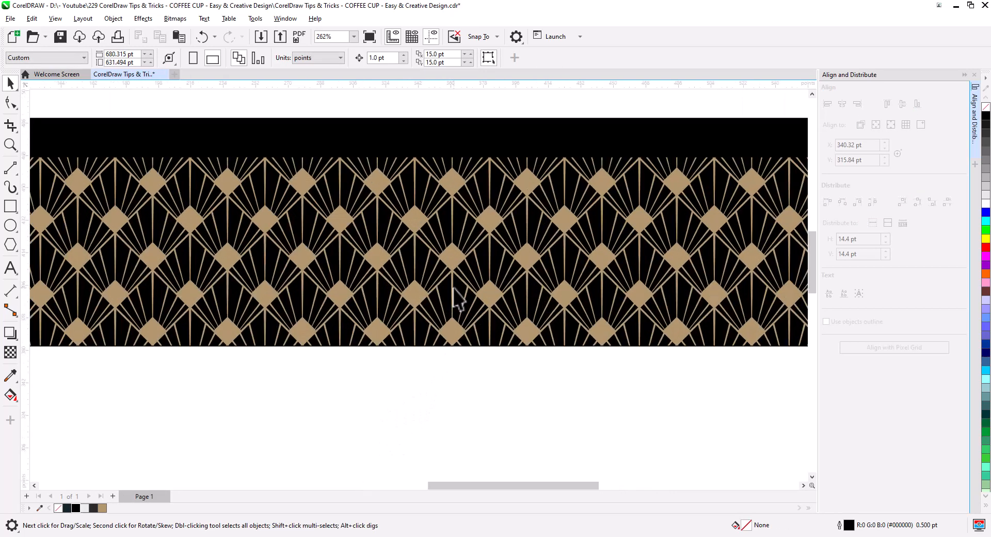
left_click_drag(453, 295, 479, 305)
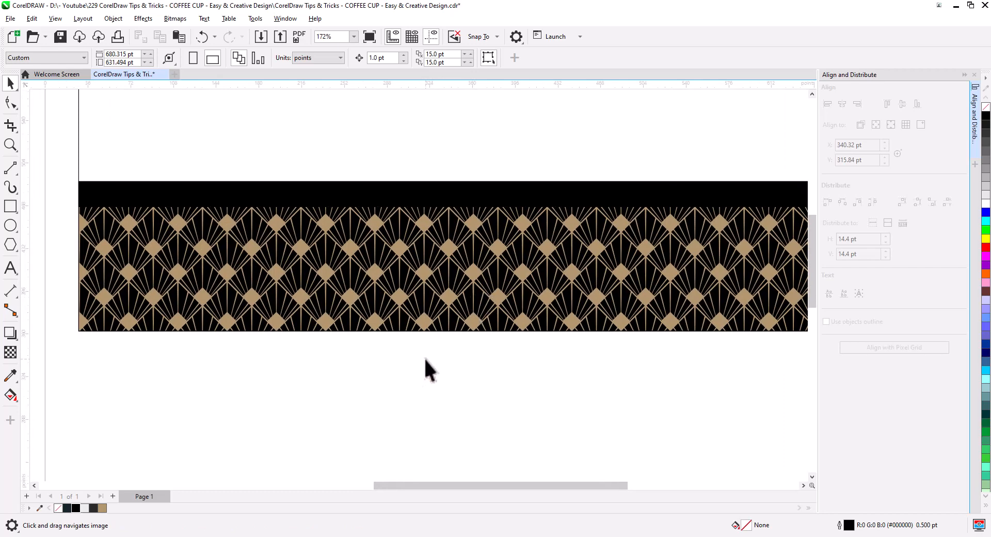
scroll(393, 362, "down", 2)
left_click_drag(427, 370, 407, 377)
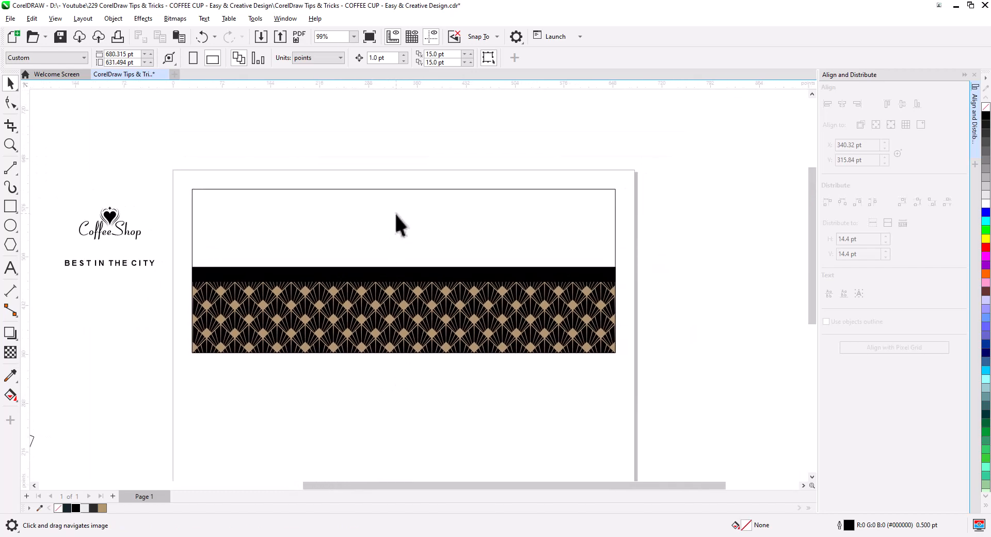
Step: Fill the large rectangle with light gray #EAECEB
left_click(395, 213)
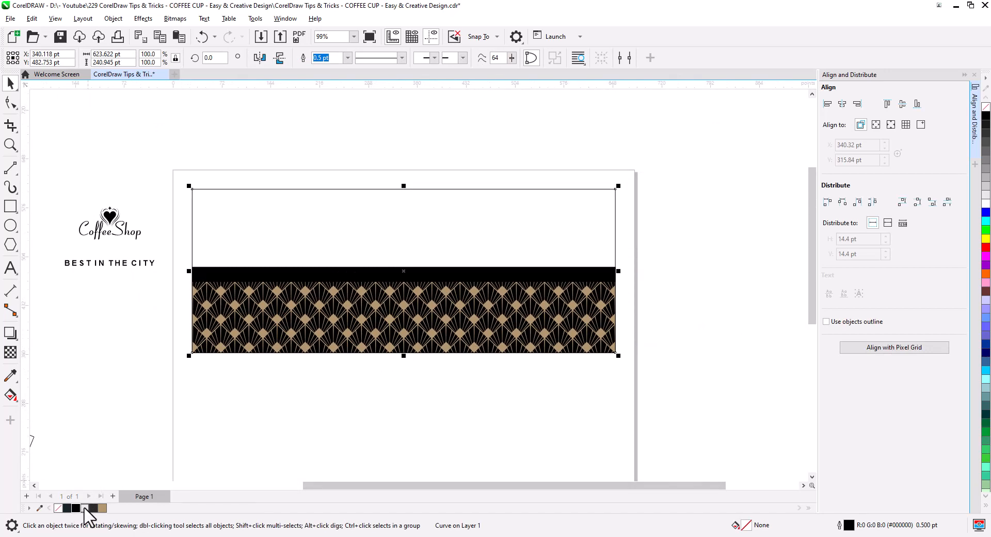
left_click(86, 507)
left_click(699, 342)
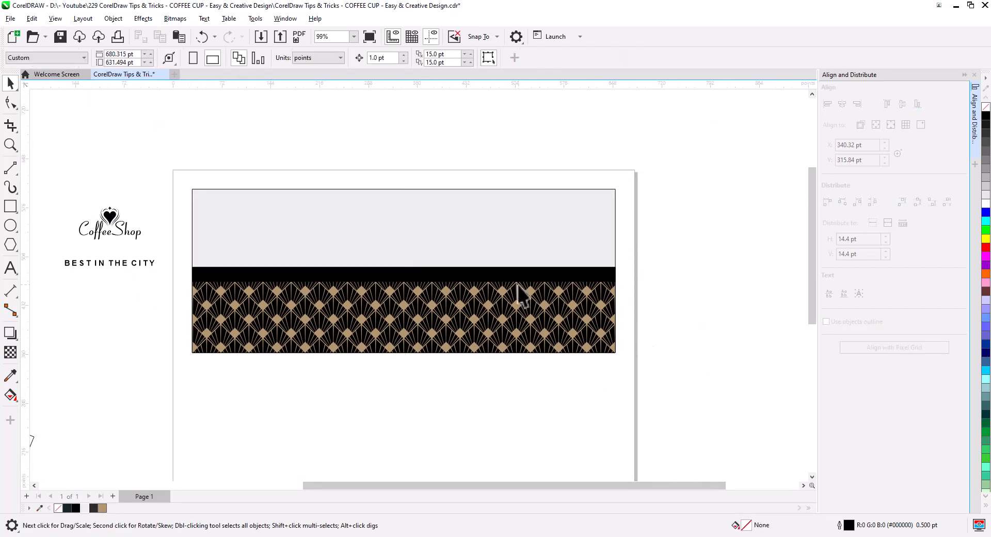
Step: Remove the outline of the large rectangle
left_click(440, 233)
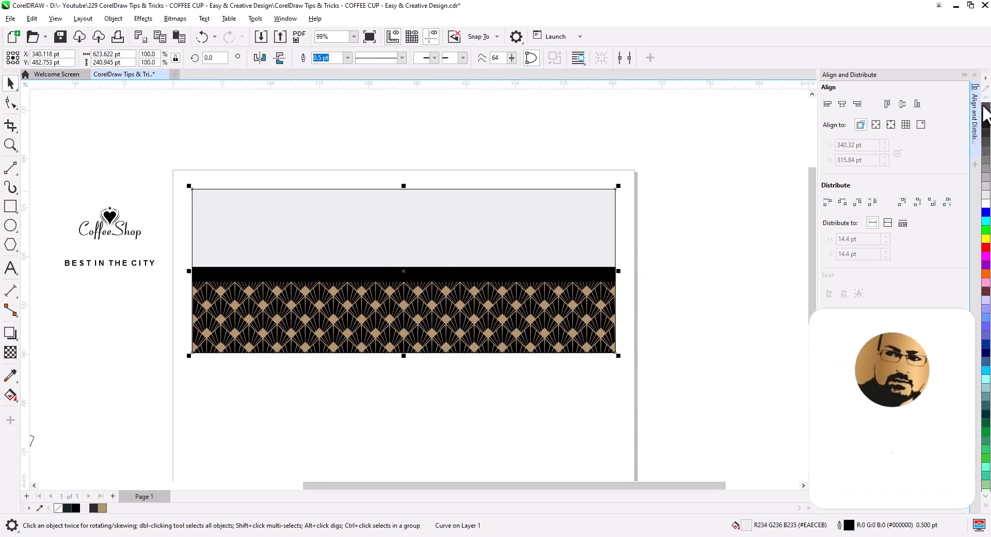
left_click(694, 289)
scroll(387, 303, "up", 1)
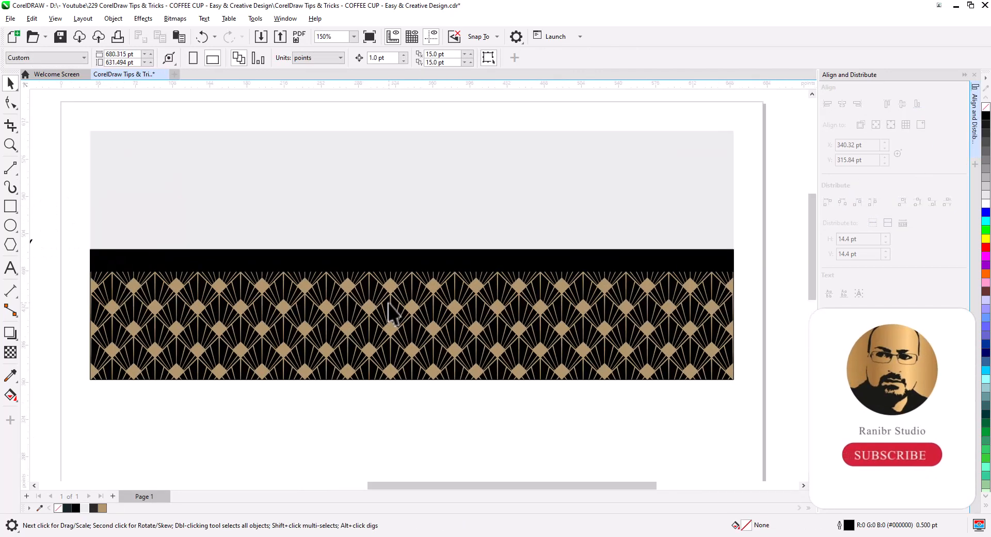
left_click_drag(390, 305, 431, 281)
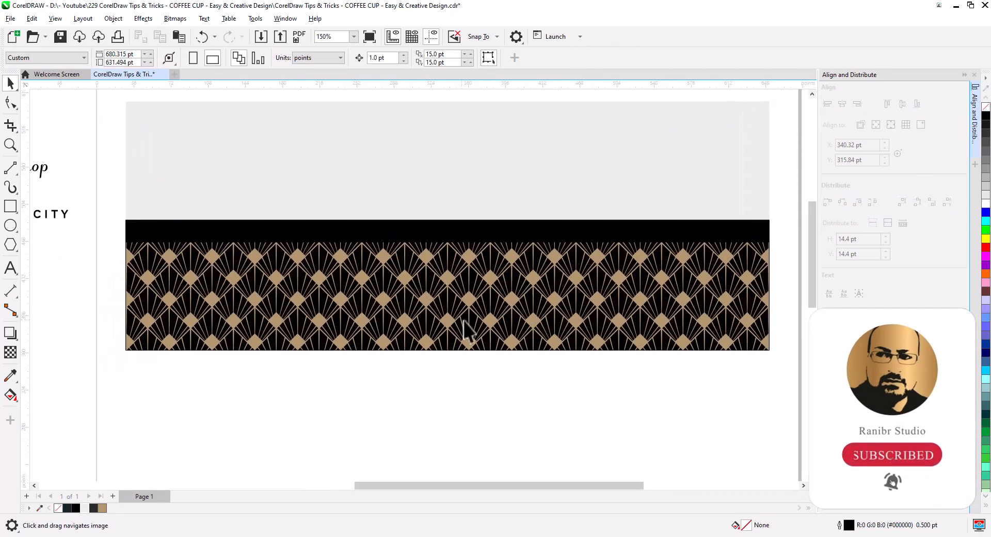
Step: Edit the PowerClip contents to give the ray-motif pattern group a tan #B0976E outline
left_click(349, 290)
left_click(51, 101)
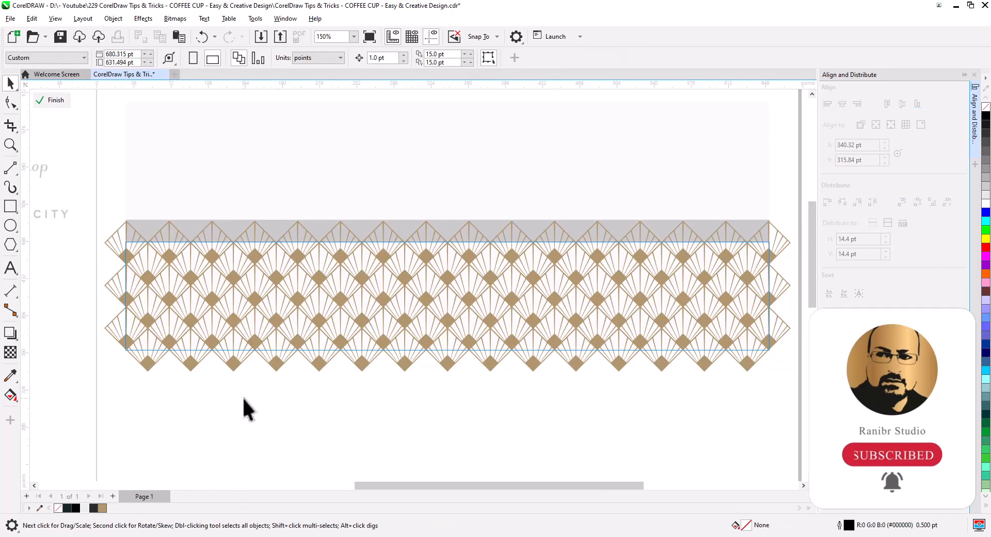
left_click(233, 364)
right_click(102, 508)
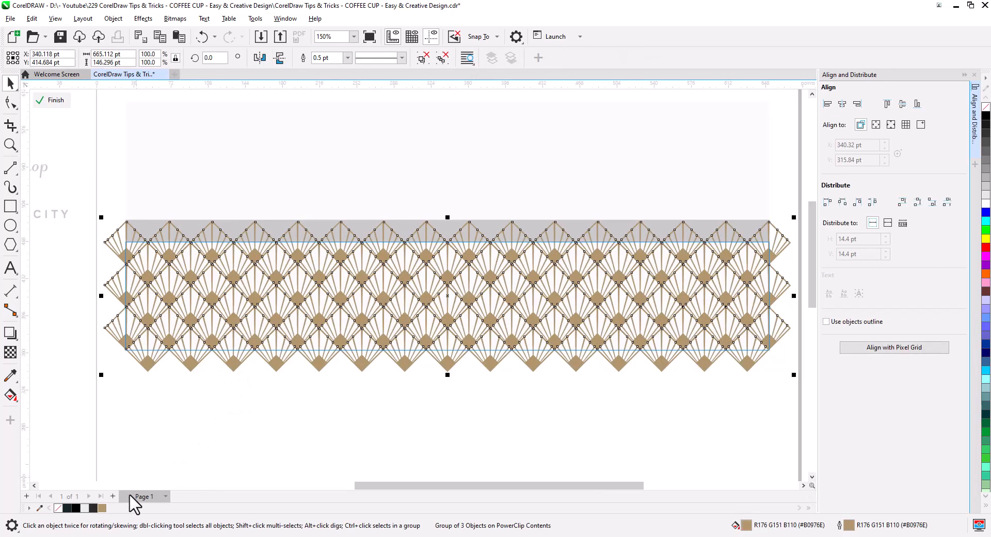
left_click(50, 100)
left_click(271, 419)
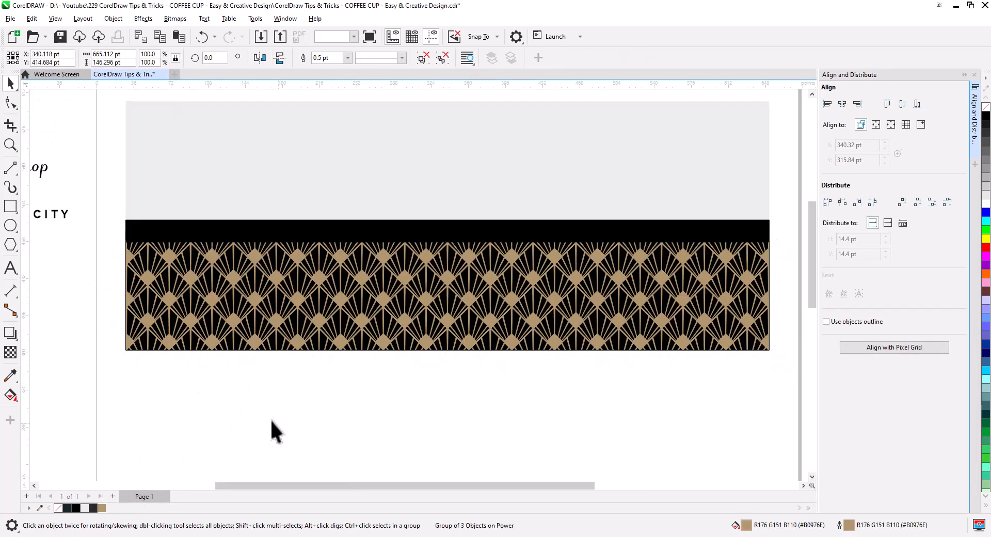
Step: Center the CoffeeShop logo and the BEST IN THE CITY tagline horizontally on the large rectangle
scroll(346, 369, "down", 2)
left_click_drag(362, 379, 372, 395)
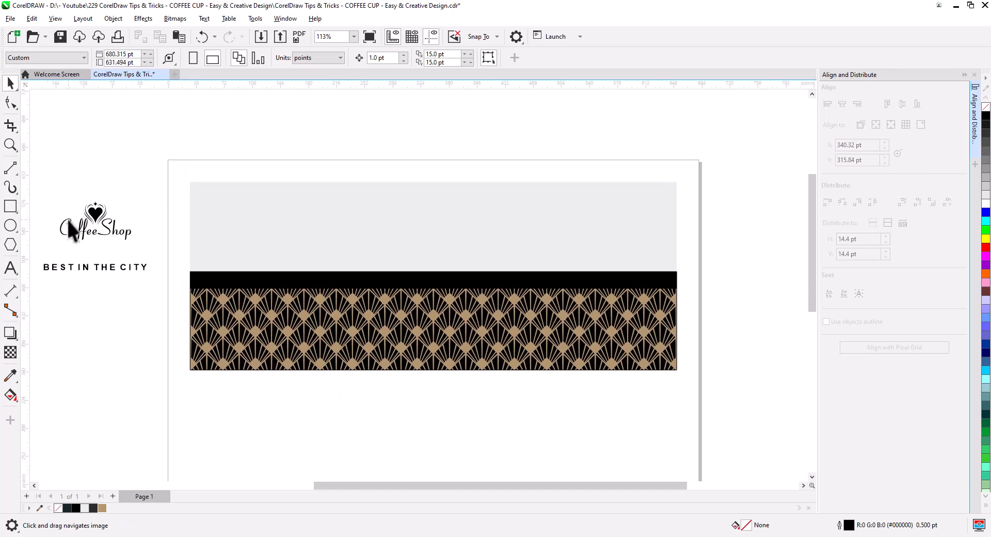
left_click_drag(38, 174, 166, 289)
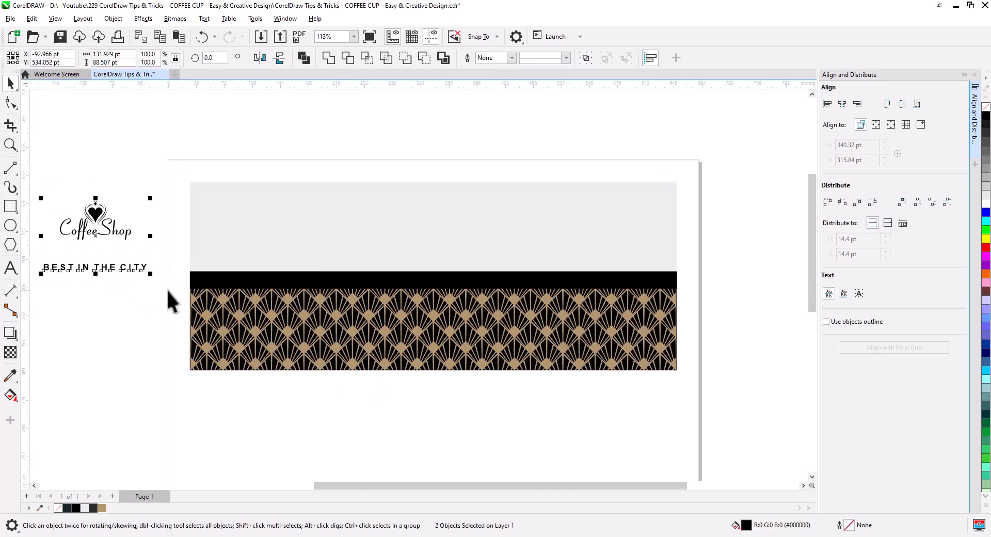
left_click(369, 228, "shift")
left_click(842, 103)
left_click(587, 177)
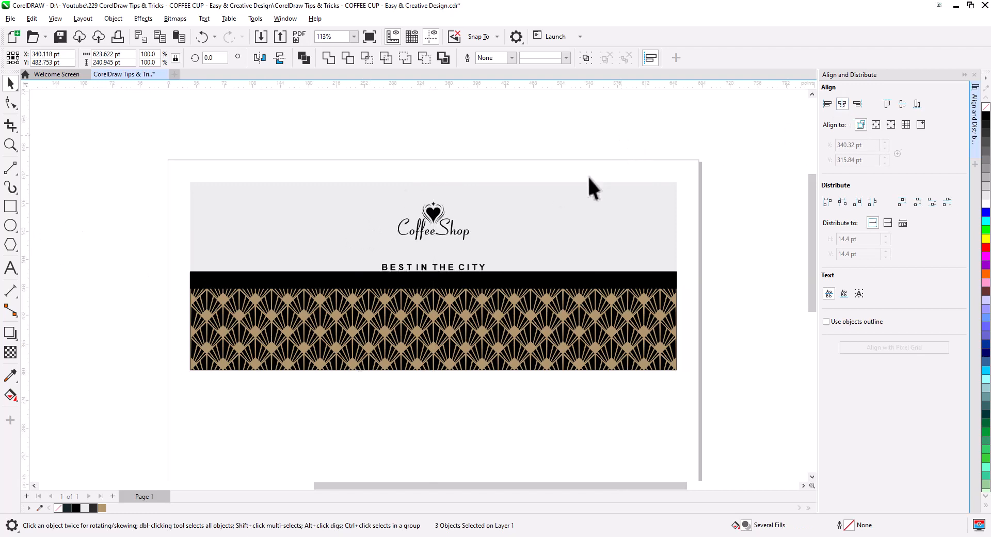
Step: Move the BEST IN THE CITY tagline down onto the black strip and fill it with white #FFFFFF
scroll(462, 206, "up", 2)
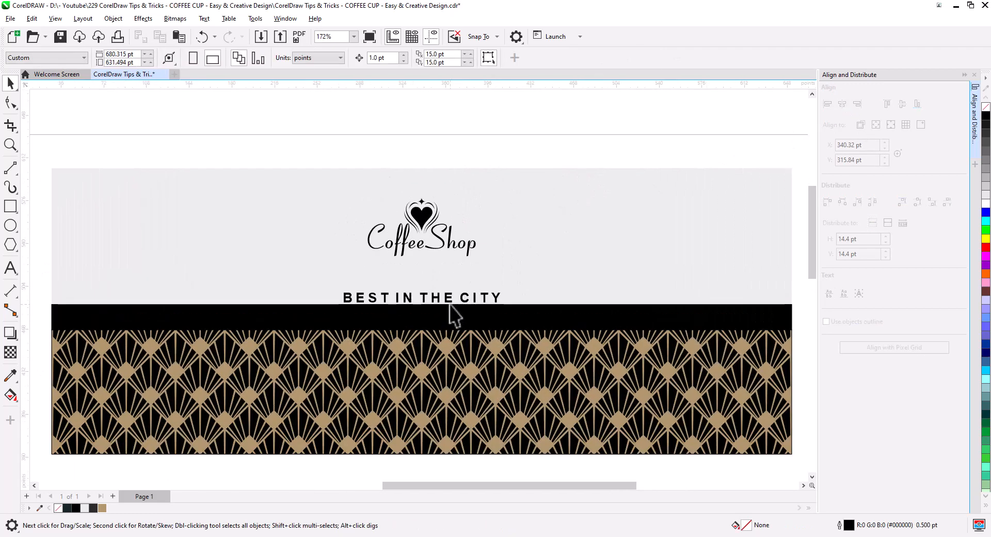
left_click_drag(444, 301, 446, 317)
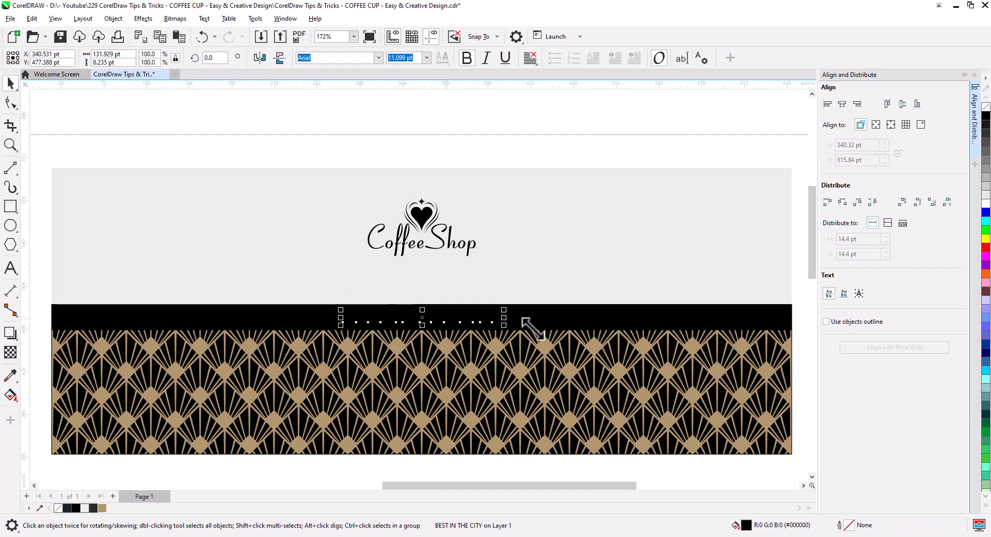
left_click(985, 205)
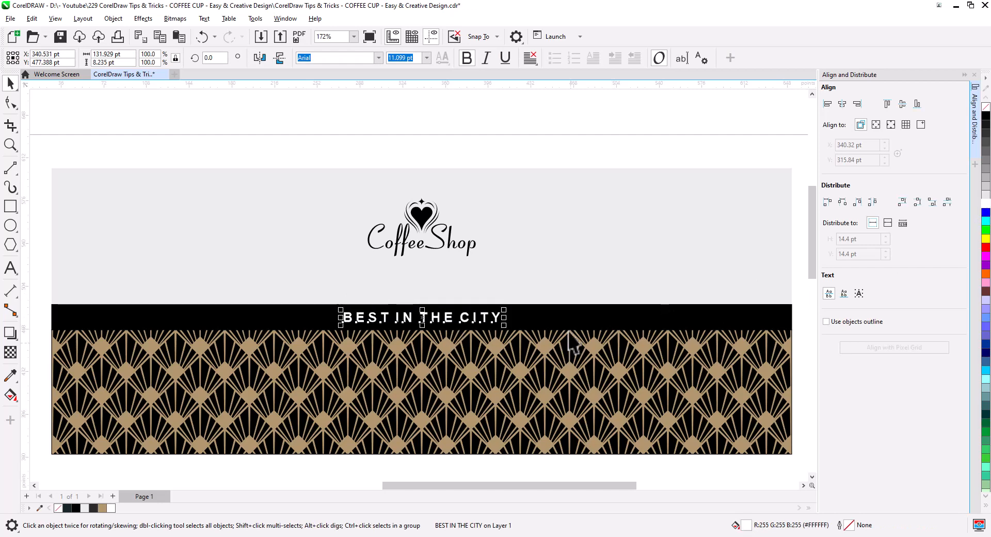
Step: Center the tagline on the black strip and convert the tagline to curves
left_click(552, 316, "shift")
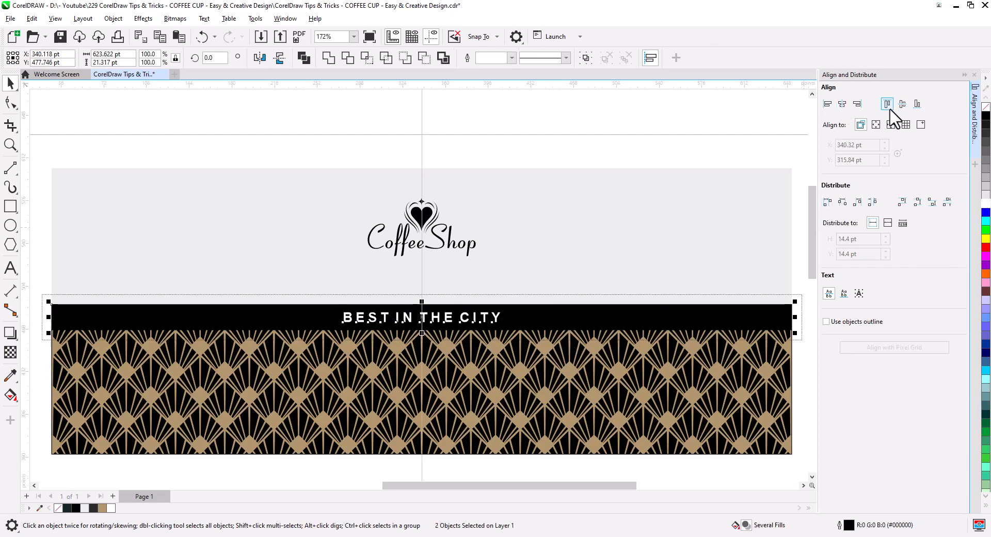
key("ctrl+q")
left_click(694, 124)
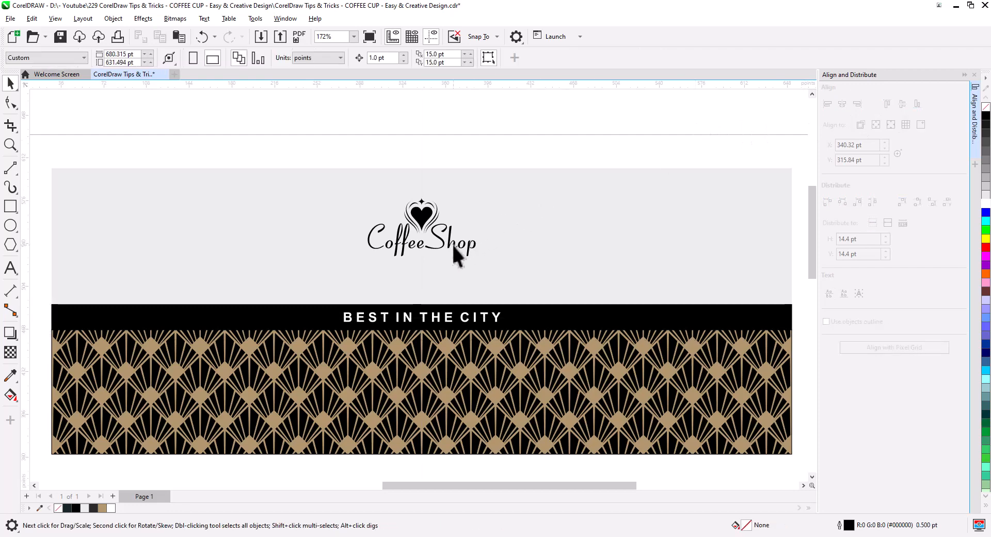
Step: Move the CoffeeShop logo slightly lower in the plain area above the black strip
left_click_drag(453, 246, 456, 261)
left_click(473, 144)
Step: Center the curved cup outline horizontally with the large rectangle so it sits below the design on the page
scroll(471, 188, "down", 5)
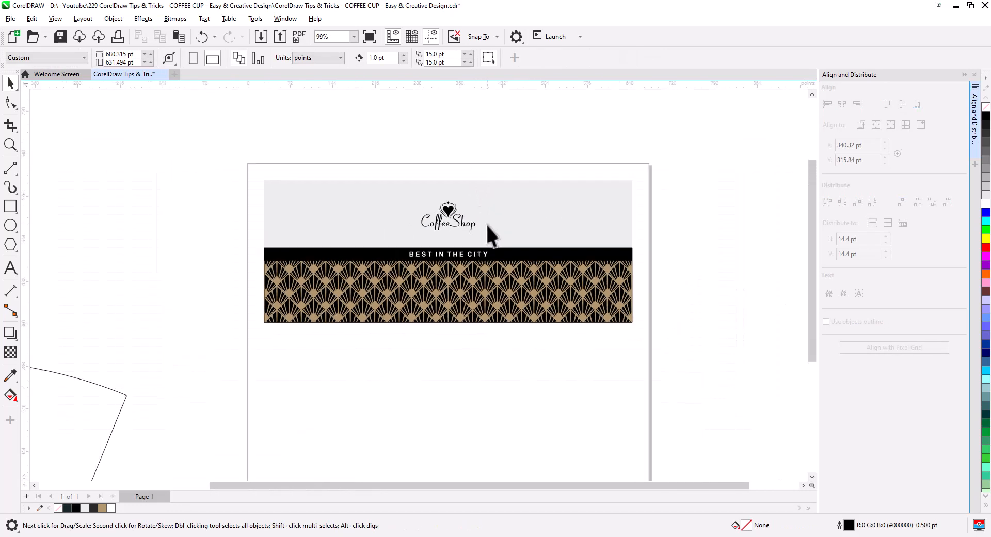
scroll(490, 234, "down", 2)
scroll(387, 269, "down", 2)
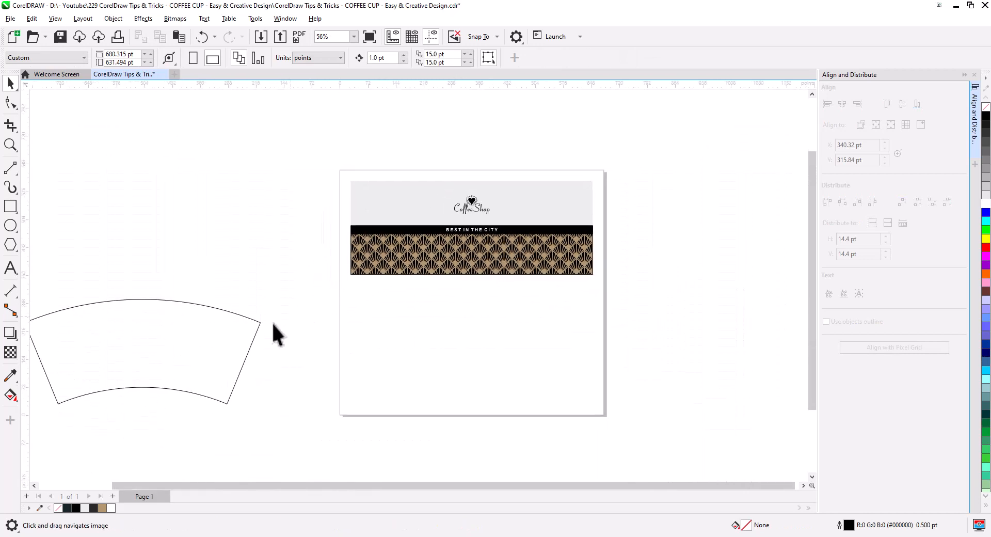
left_click(431, 212, "shift")
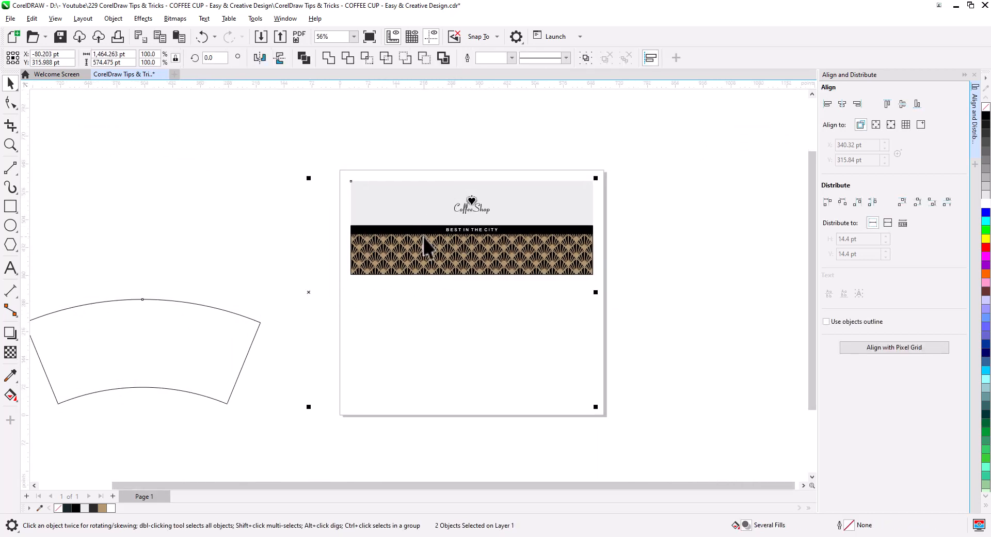
key("c")
left_click(604, 290)
left_click_drag(349, 188, 350, 190)
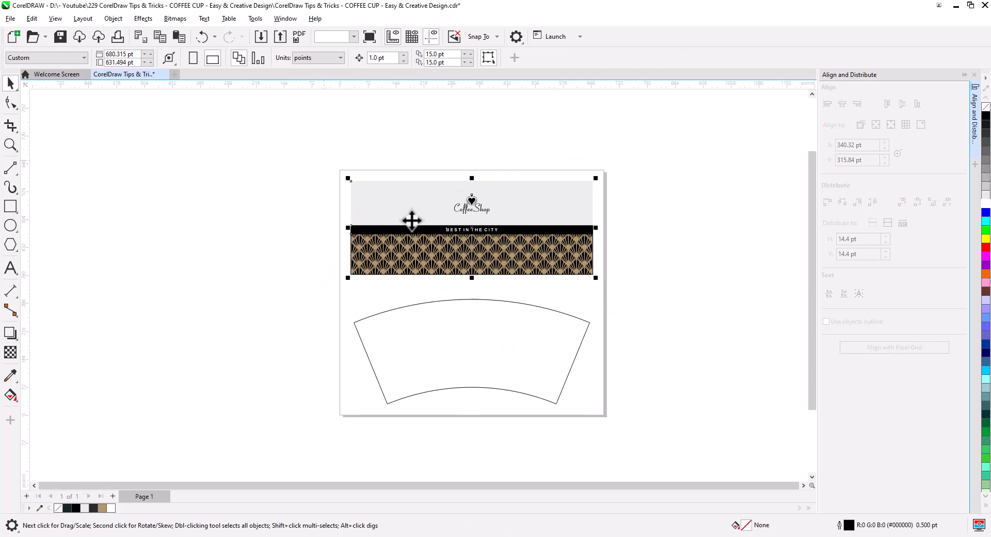
scroll(471, 310, "up", 3)
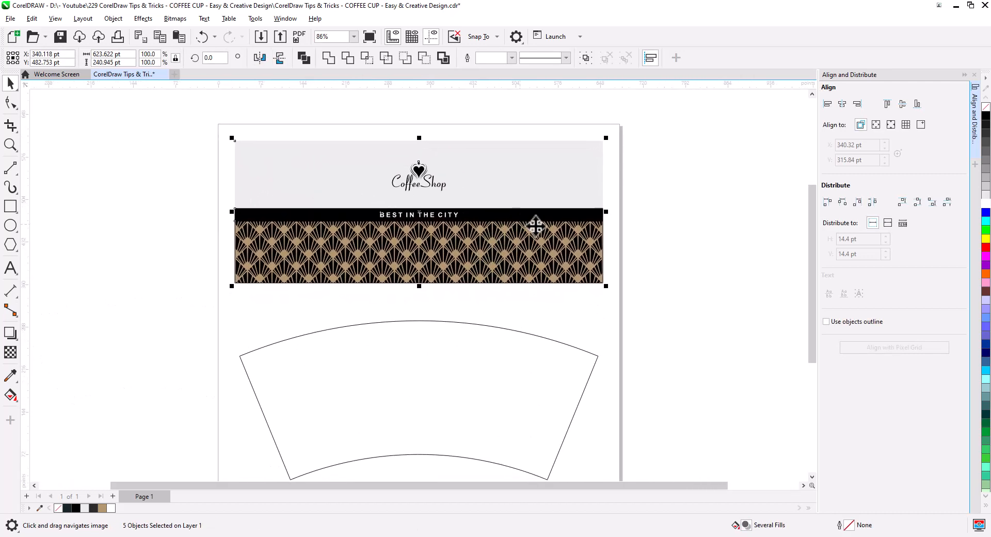
left_click(608, 213)
scroll(539, 214, "up", 3)
left_click_drag(548, 217, 563, 239)
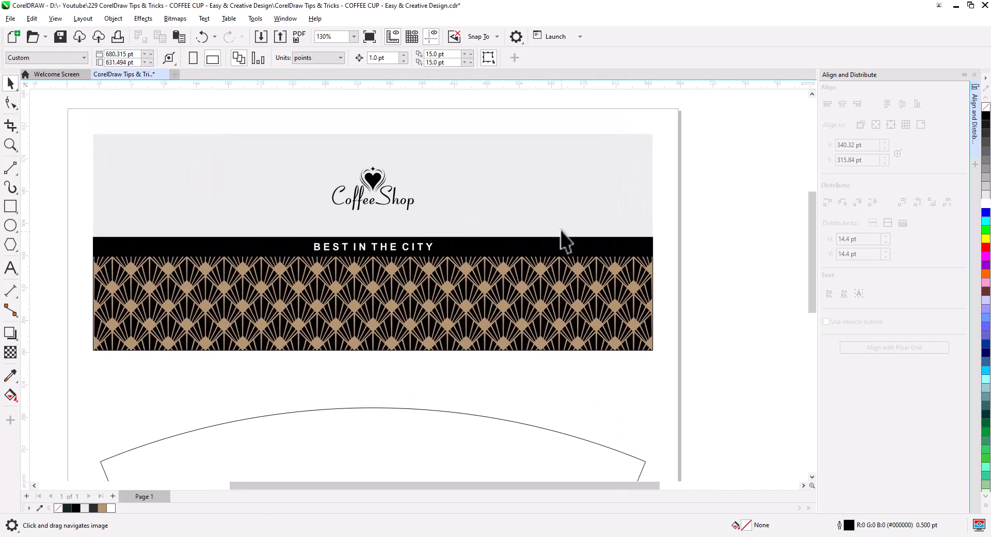
Step: Fill the large rectangle with tan #B0976E and remove the outlines from all objects of the design
left_click(458, 220)
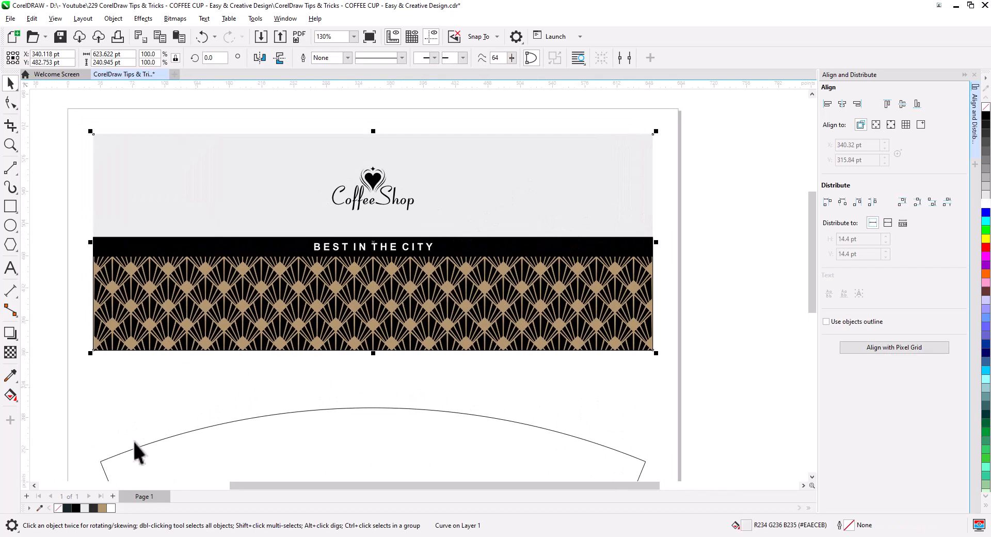
left_click(101, 508)
left_click_drag(692, 388, 166, 192)
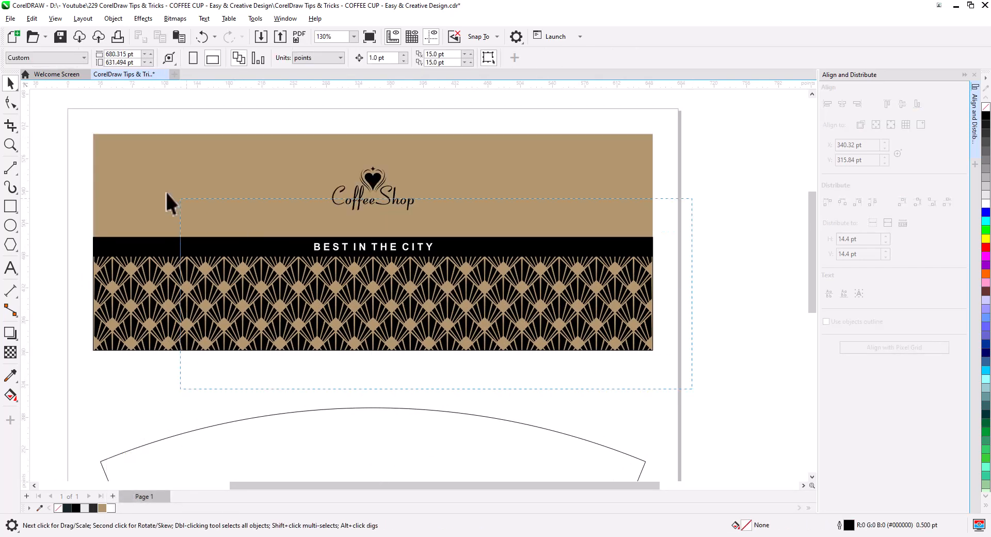
left_click_drag(69, 117, 69, 116)
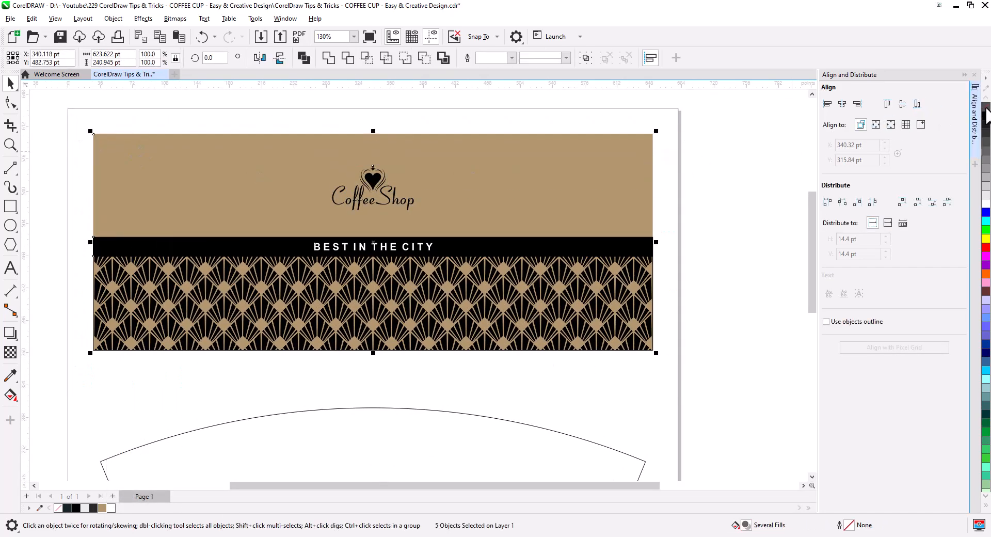
left_click(713, 319)
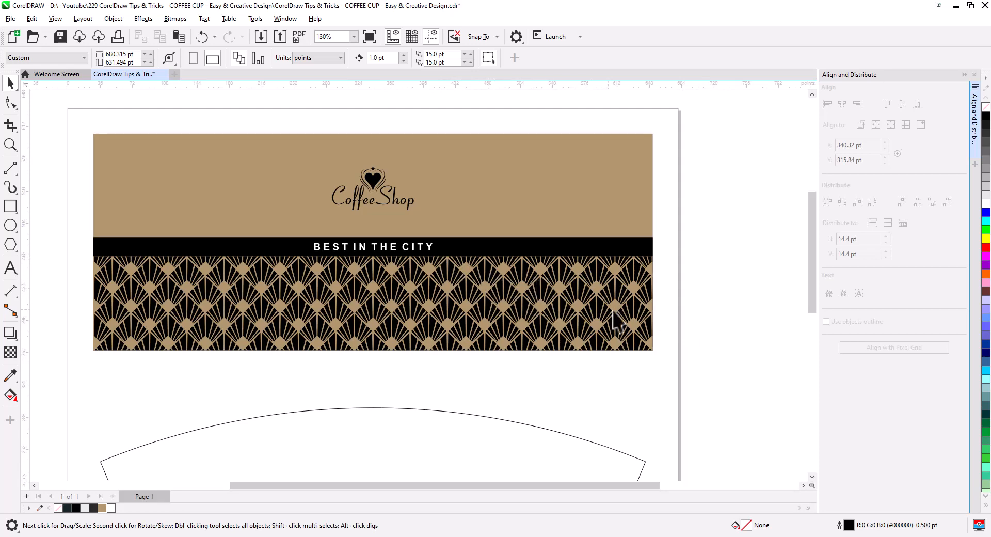
Step: Copy the complete rectangular design and place the copy over the curved cup outline below it
scroll(693, 303, "down", 2)
left_click_drag(694, 303, 686, 270)
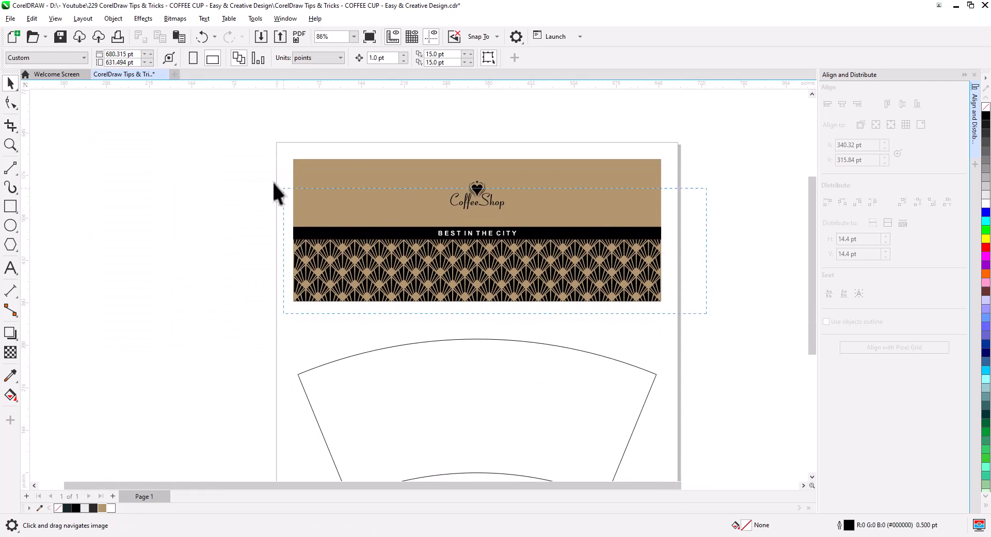
left_click_drag(273, 182, 265, 146)
left_click_drag(348, 172, 357, 356)
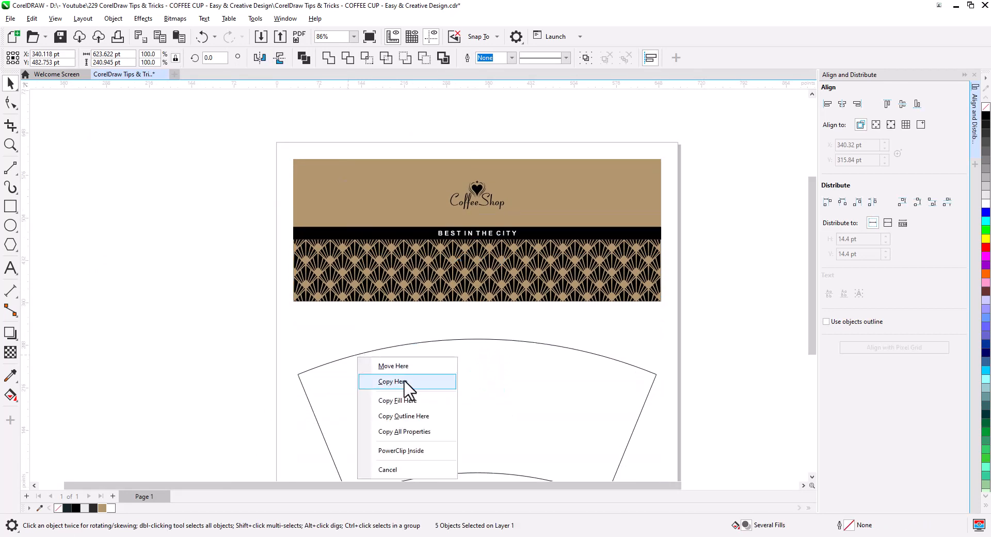
left_click(392, 381)
left_click_drag(409, 380, 447, 297)
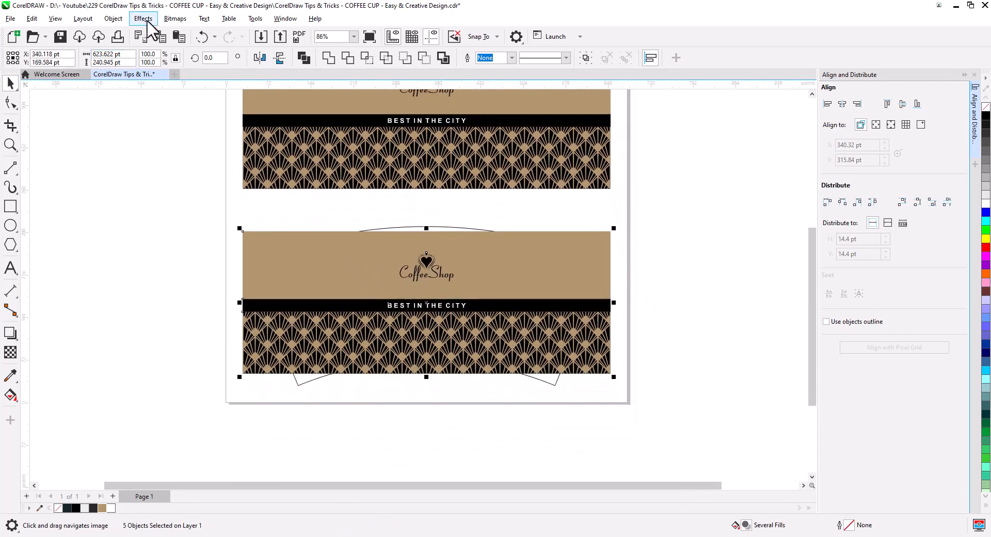
Step: Convert the design copy over the cup outline to a 300 dpi RGB Color (24-bit) bitmap with transparent background
left_click(175, 18)
left_click(206, 37)
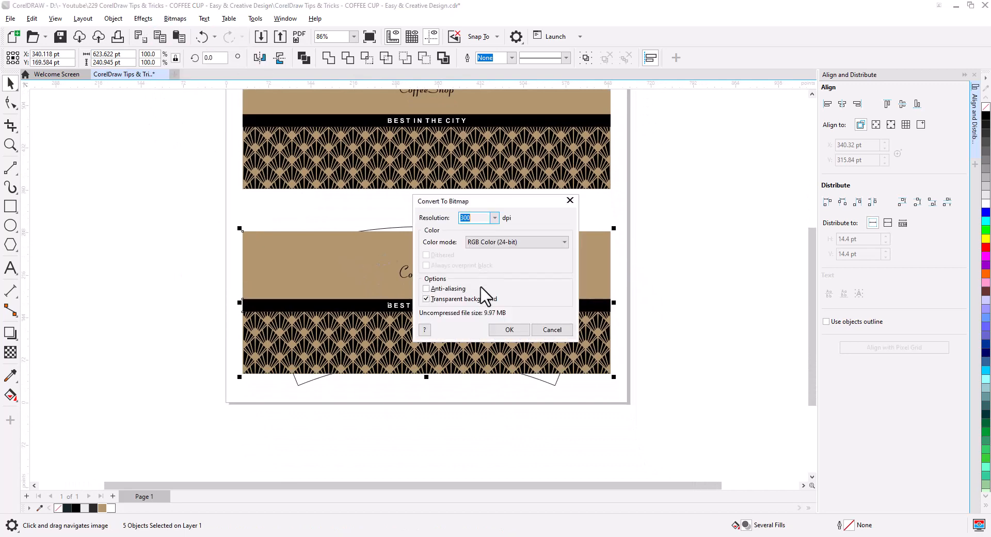
left_click(507, 329)
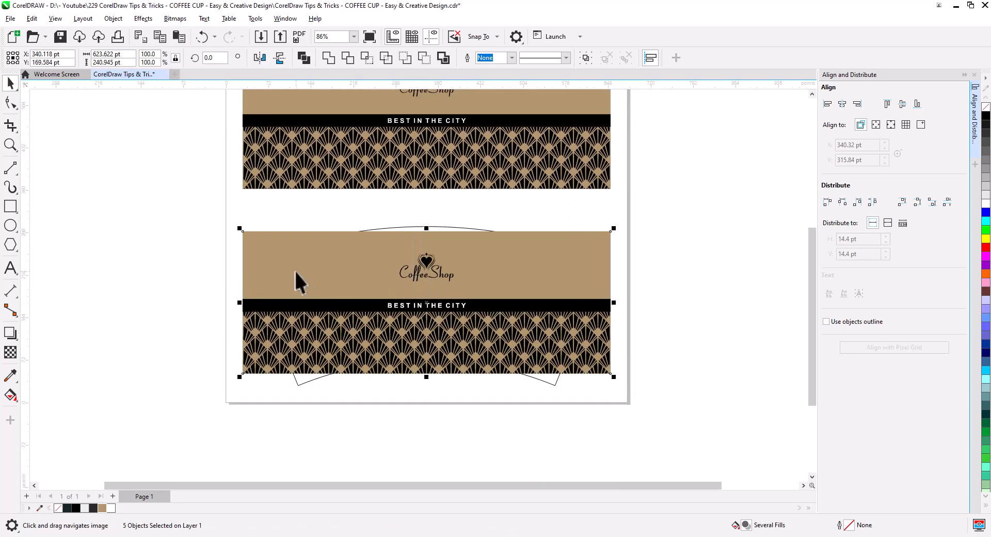
Step: Add an envelope to the bitmap copy and reduce it to its four corner nodes with straight sides
left_click(8, 334)
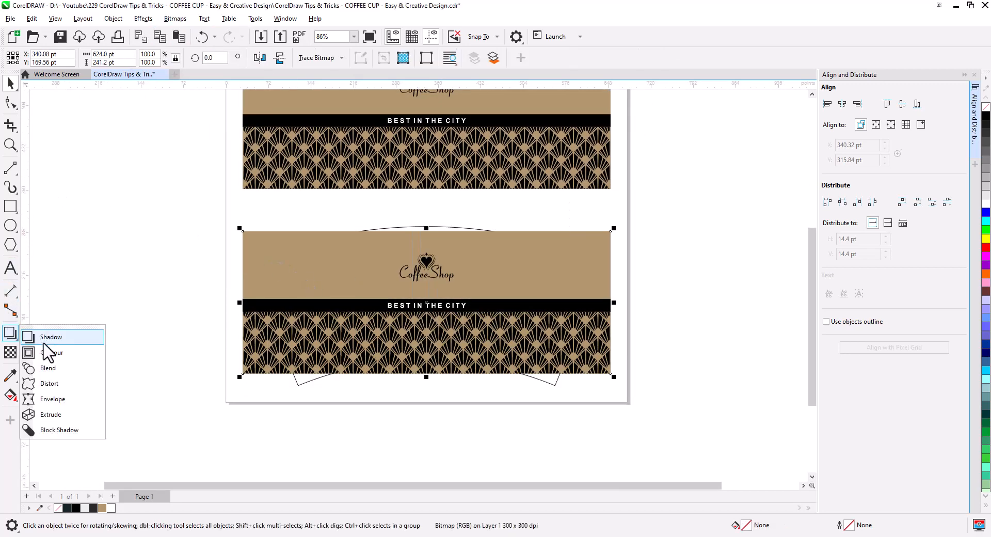
left_click(53, 399)
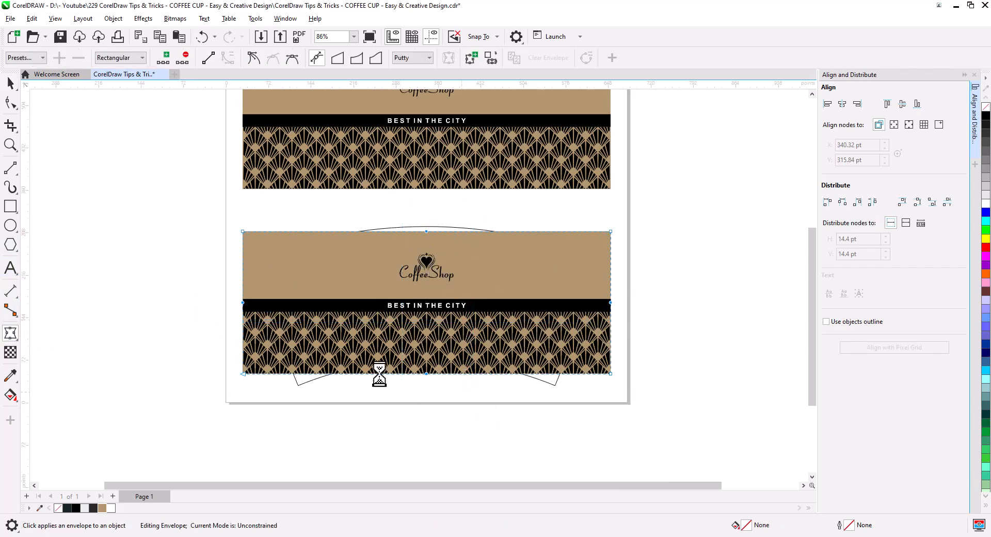
left_click_drag(224, 212, 628, 417)
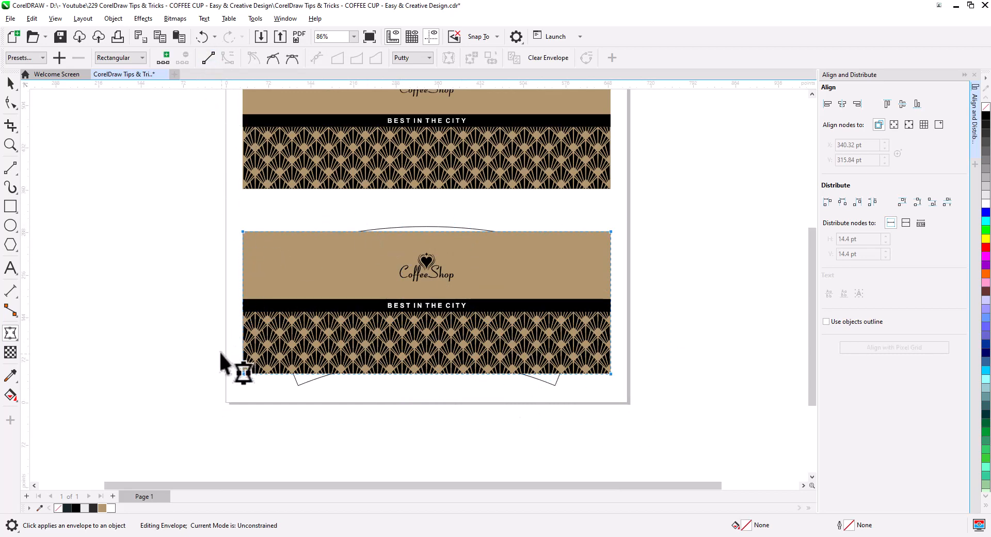
Step: Move the envelope's four corner nodes onto the matching corners of the curved cup outline
left_click(243, 374)
left_click_drag(242, 374, 298, 385)
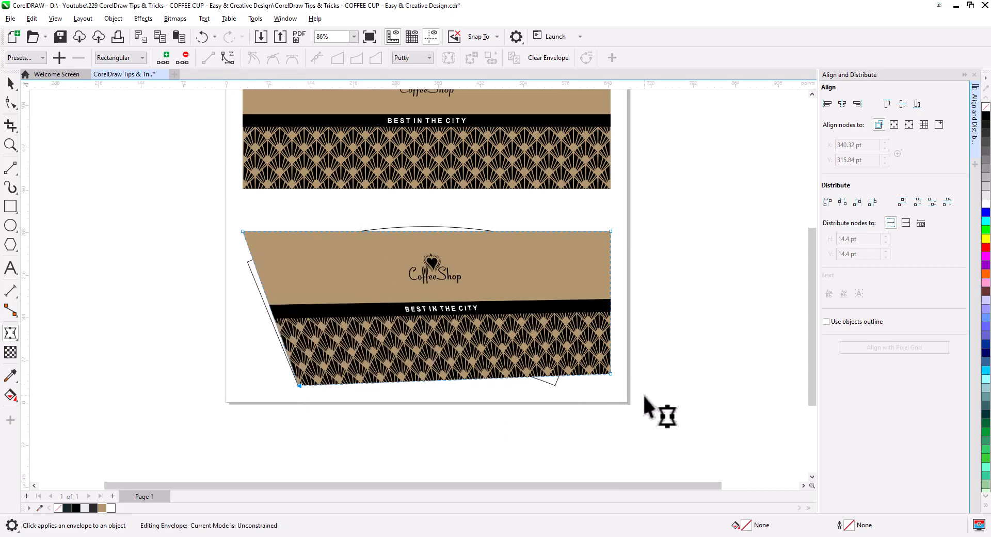
left_click_drag(610, 374, 555, 385)
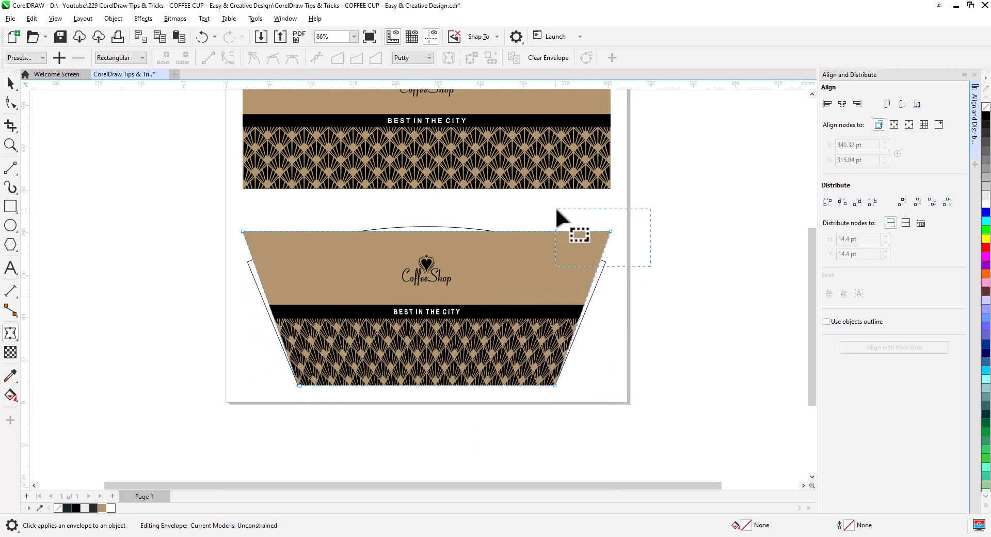
left_click_drag(610, 231, 605, 261)
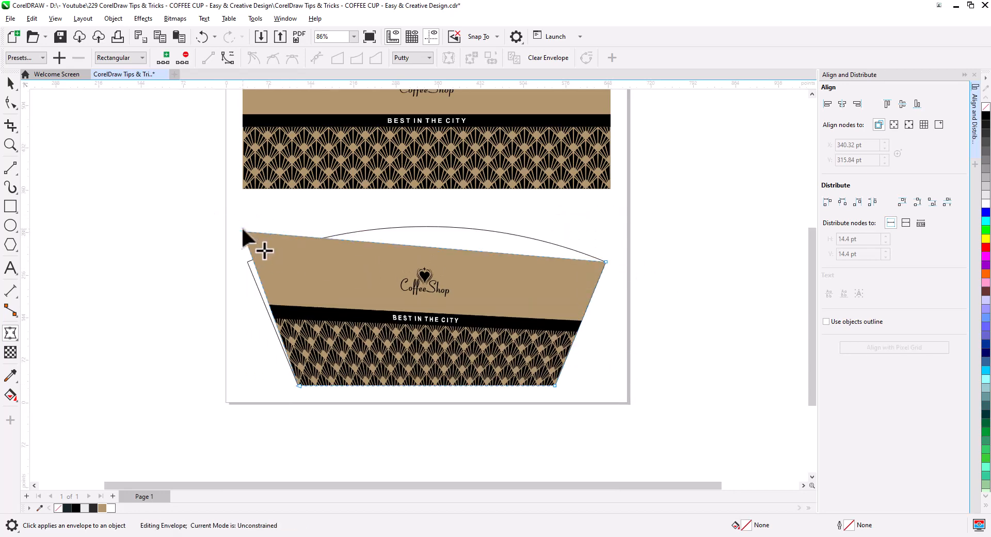
left_click_drag(243, 231, 248, 262)
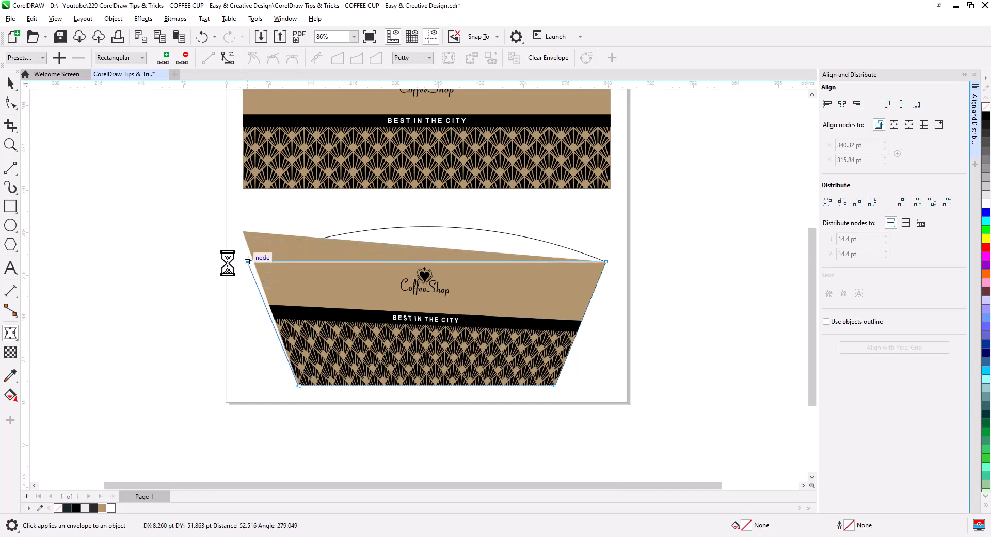
Step: Convert the envelope's segments to curves and bend the upper and lower edges to follow the cup outline's arcs
left_click_drag(215, 224, 649, 432)
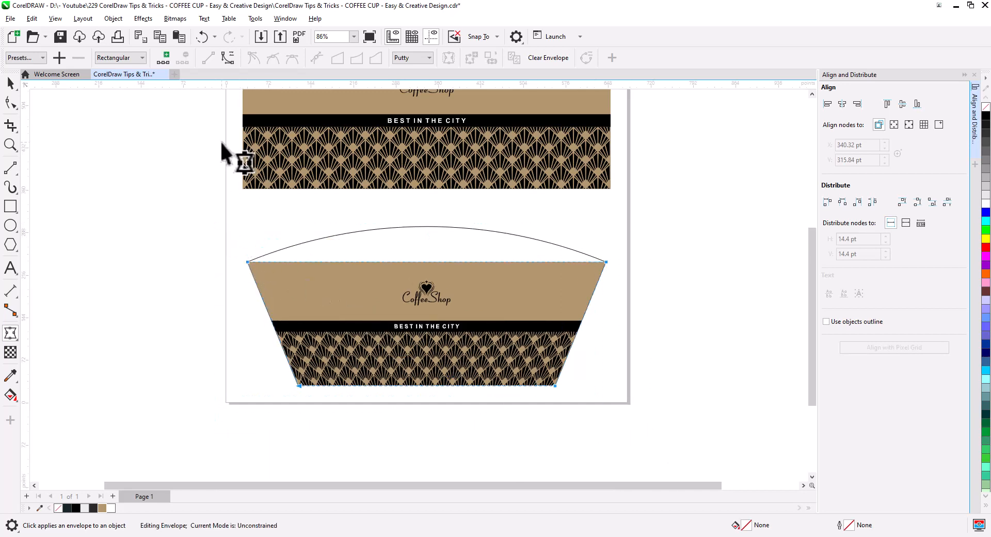
left_click(228, 58)
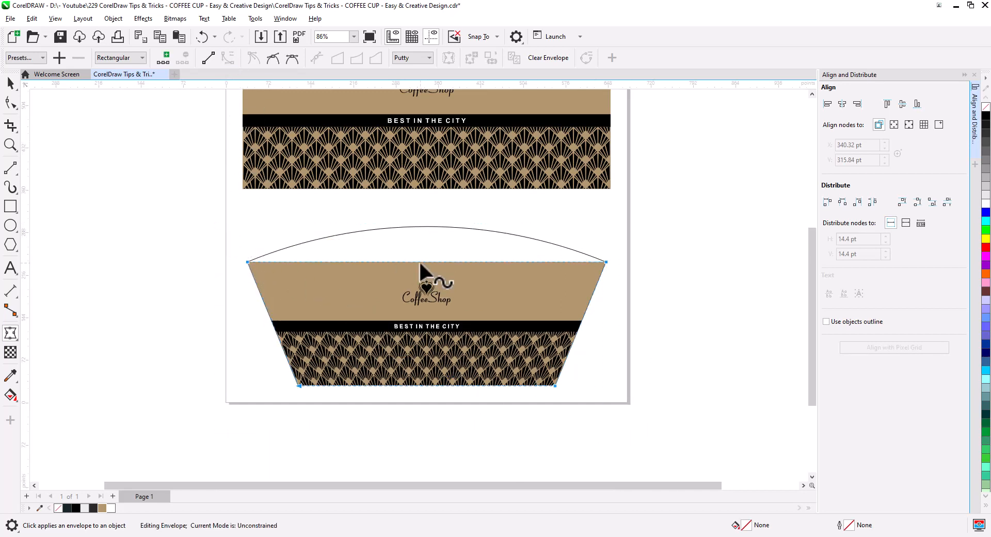
left_click_drag(418, 260, 426, 227)
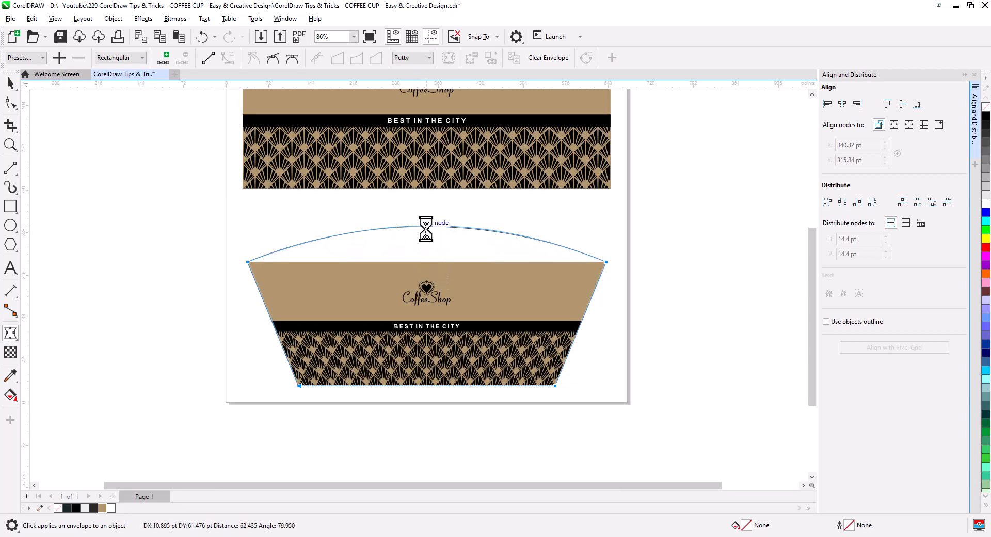
left_click_drag(429, 386, 427, 361)
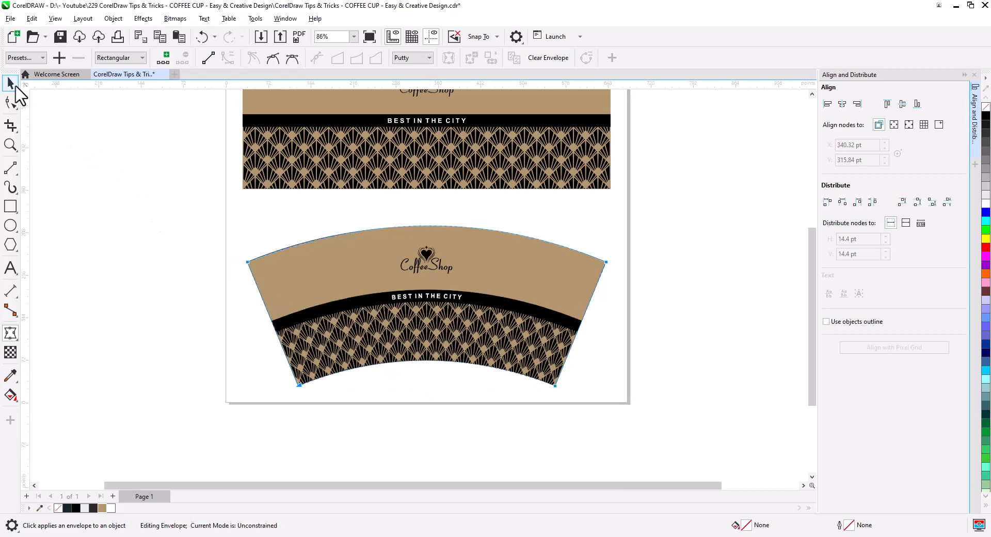
left_click(199, 279)
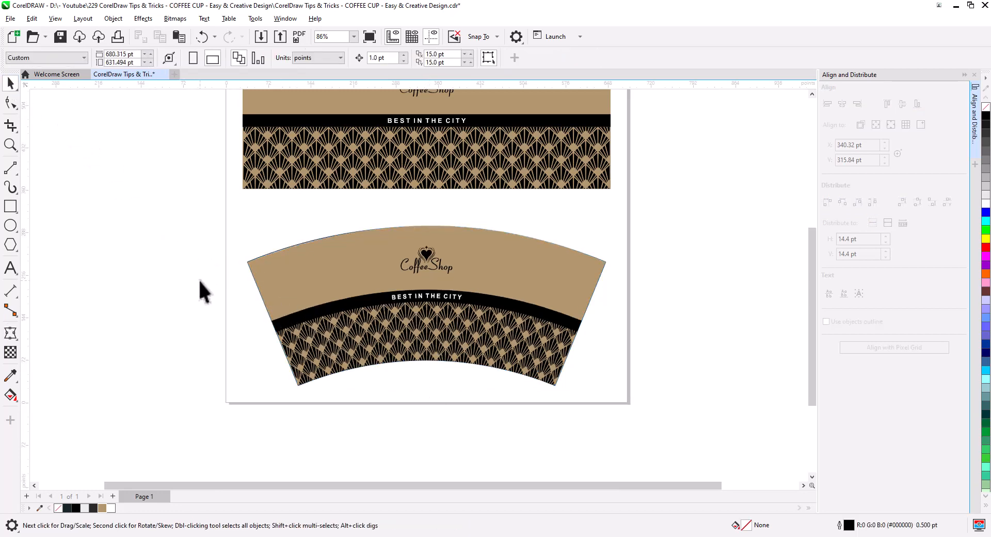